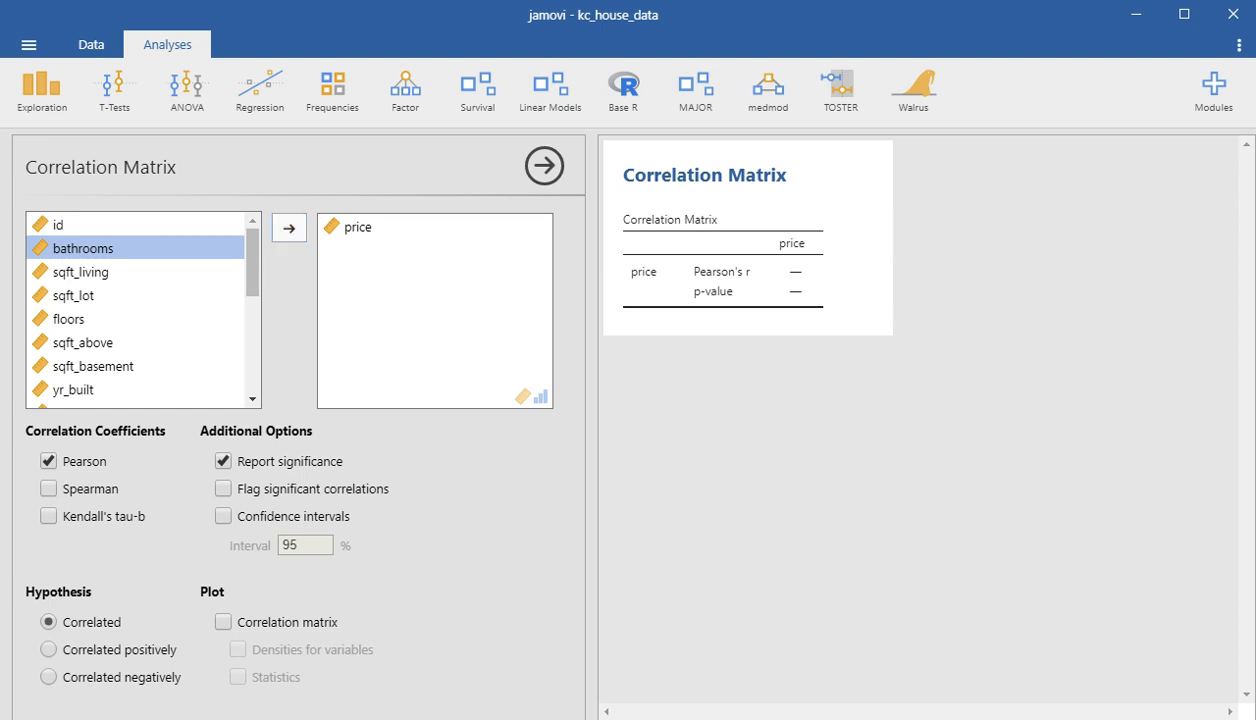
# - Add sqft_living, bathrooms, sqft_lot and floors to the correlation matrix alongside price, and close the analysis options
pyautogui.click(81, 272)
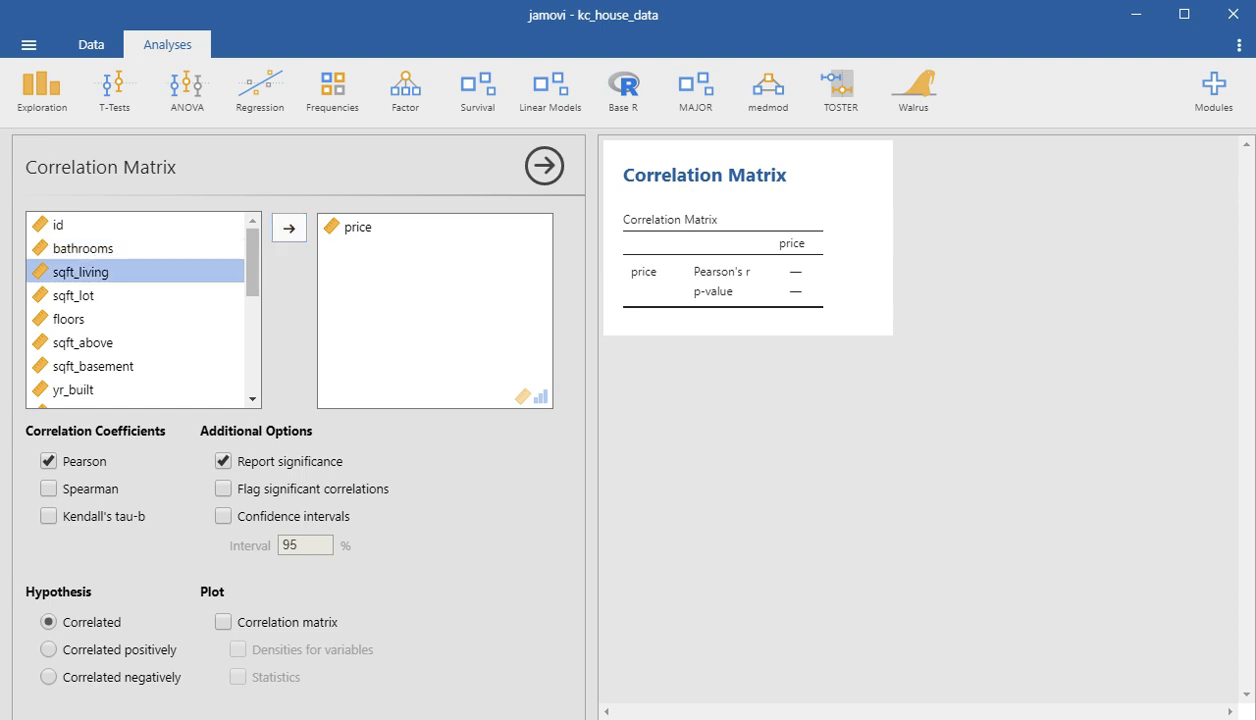
pyautogui.click(289, 228)
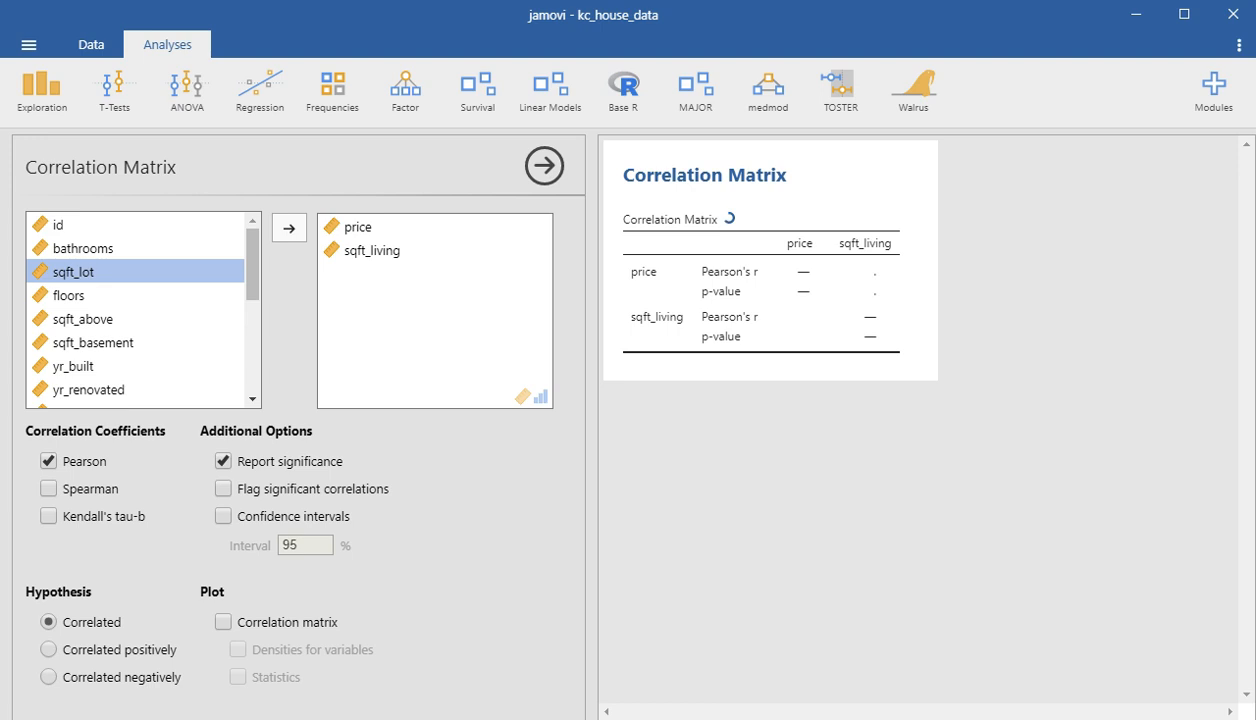
pyautogui.click(81, 248)
pyautogui.click(289, 228)
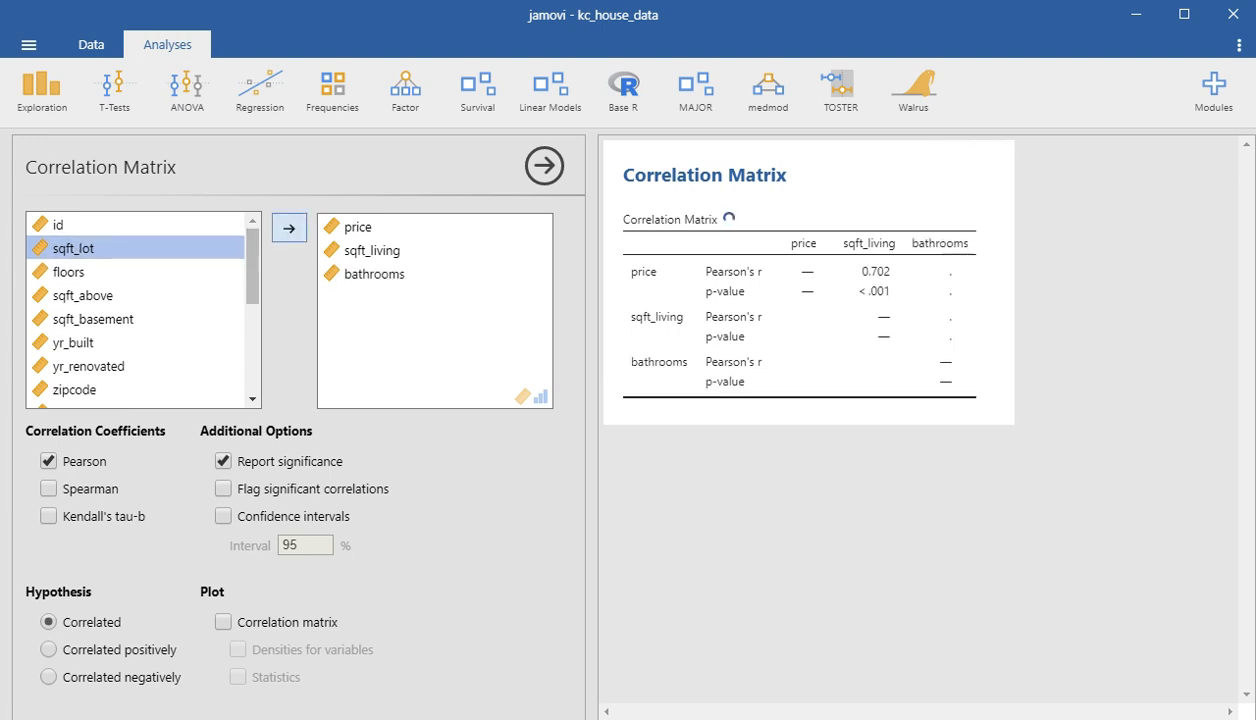
pyautogui.click(289, 228)
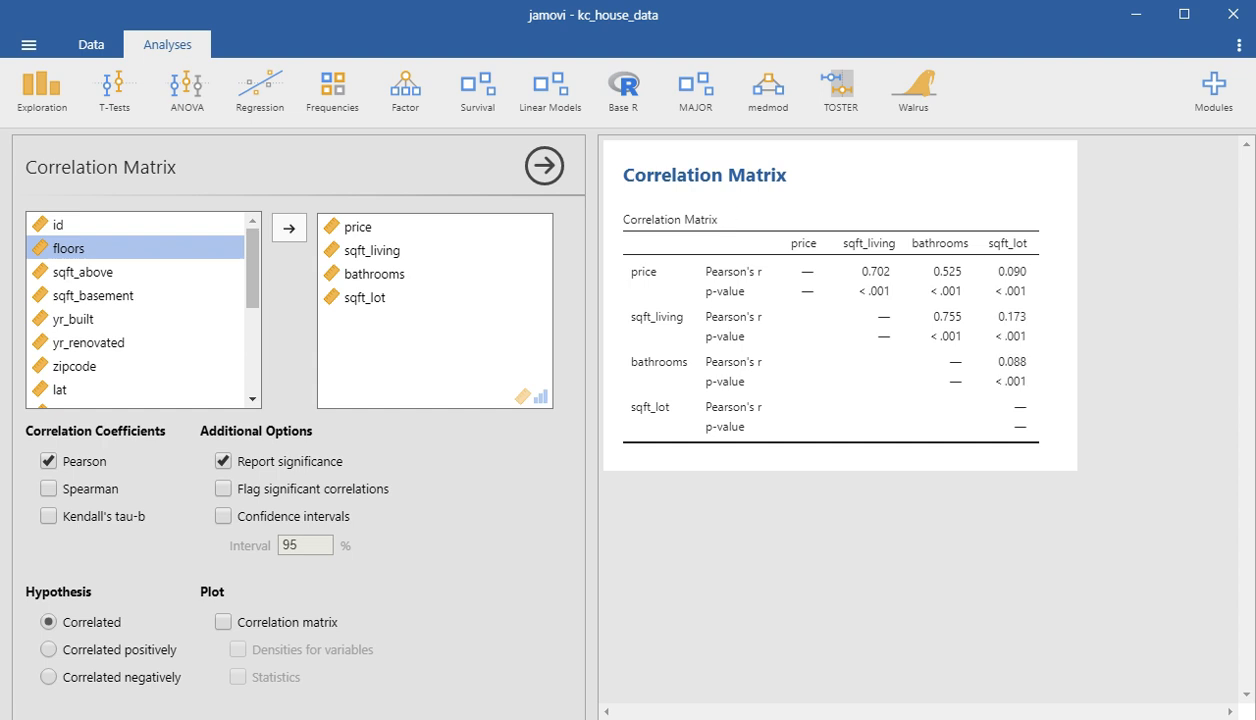
pyautogui.click(289, 228)
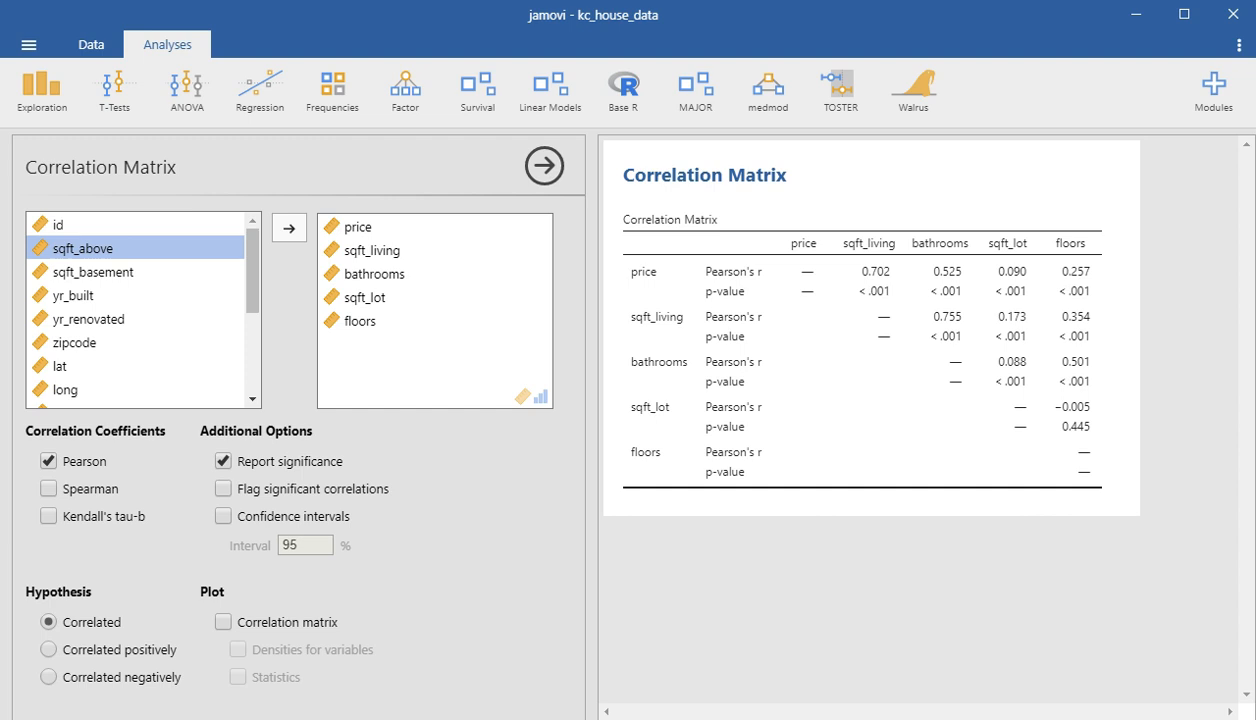
pyautogui.click(544, 166)
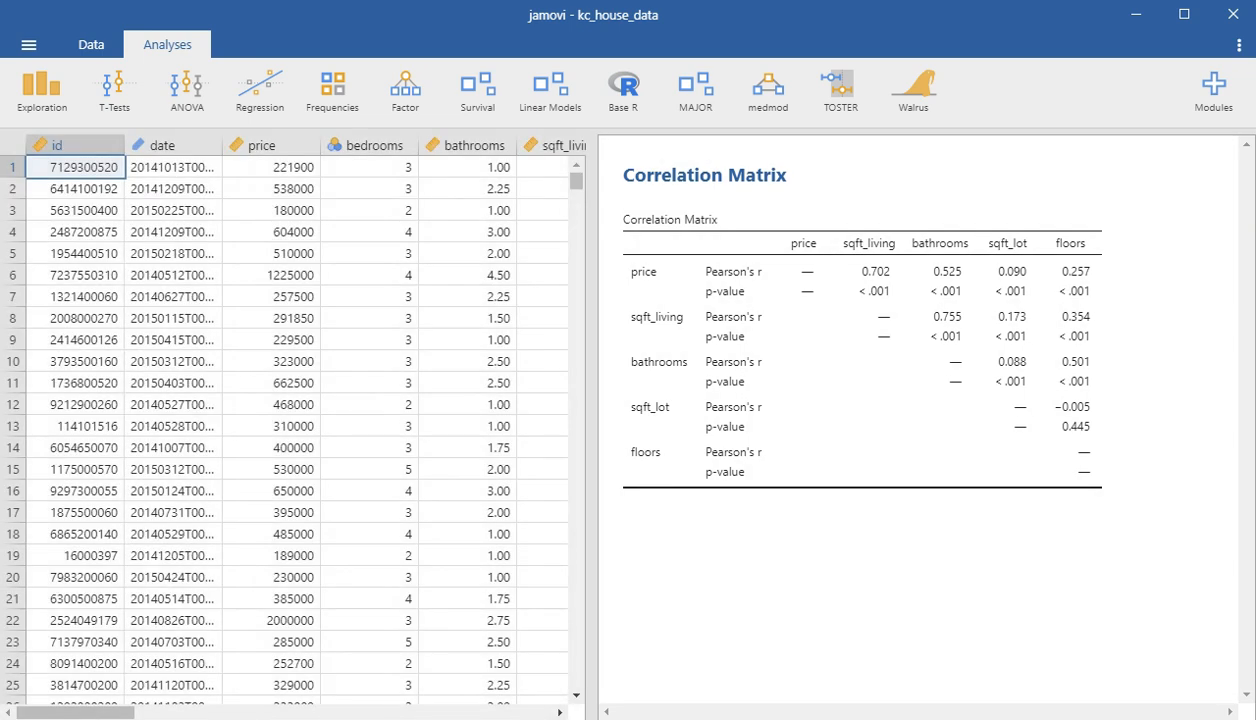
# - Create a linear regression with price as the dependent variable and sqft_living as a covariate
pyautogui.click(259, 92)
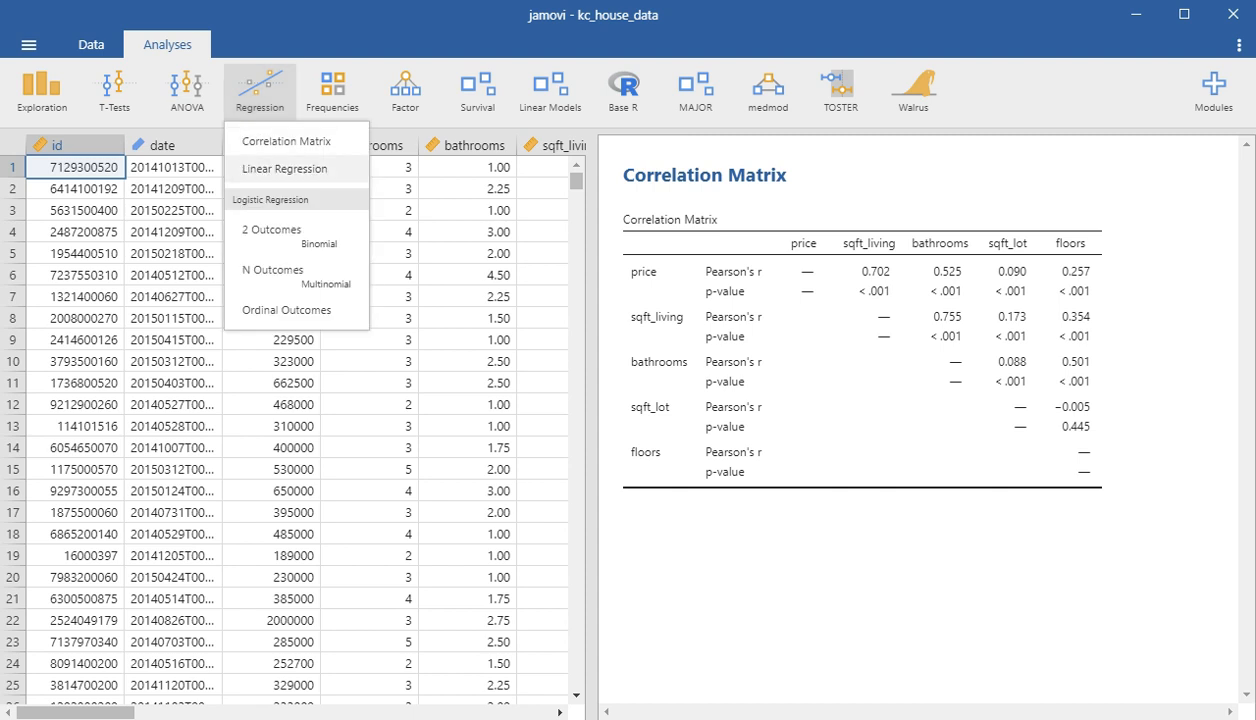
pyautogui.click(284, 168)
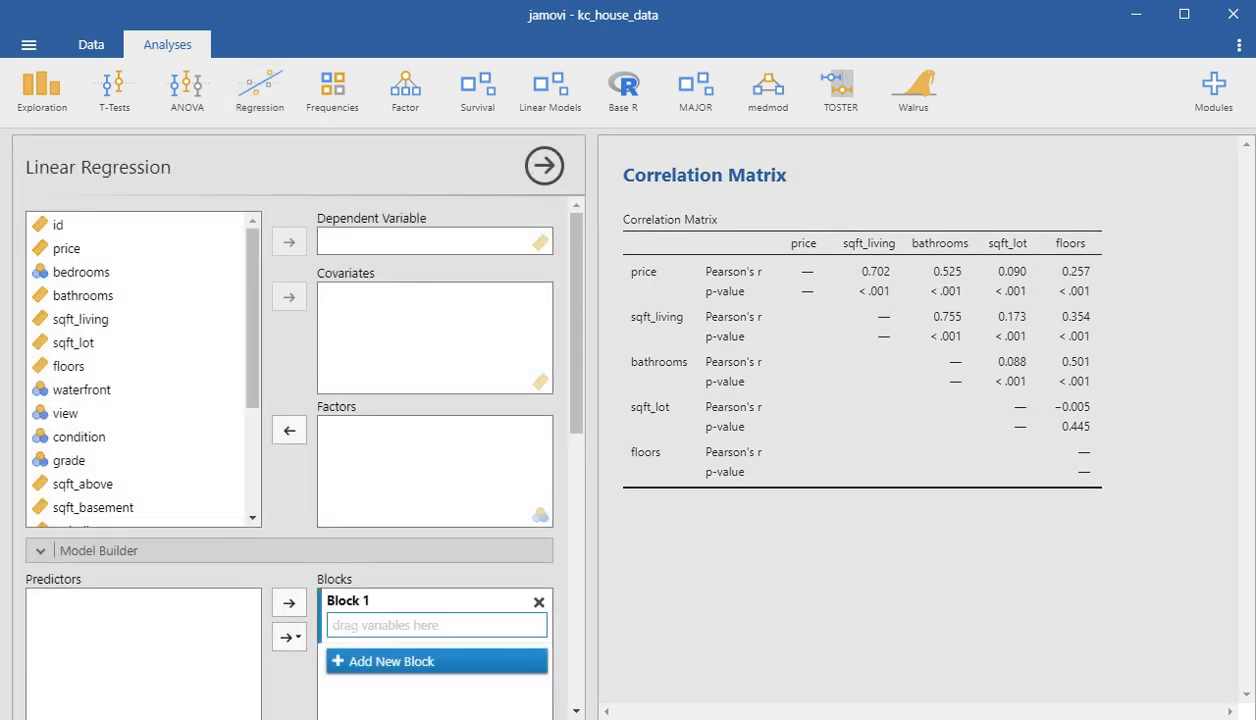
pyautogui.click(67, 248)
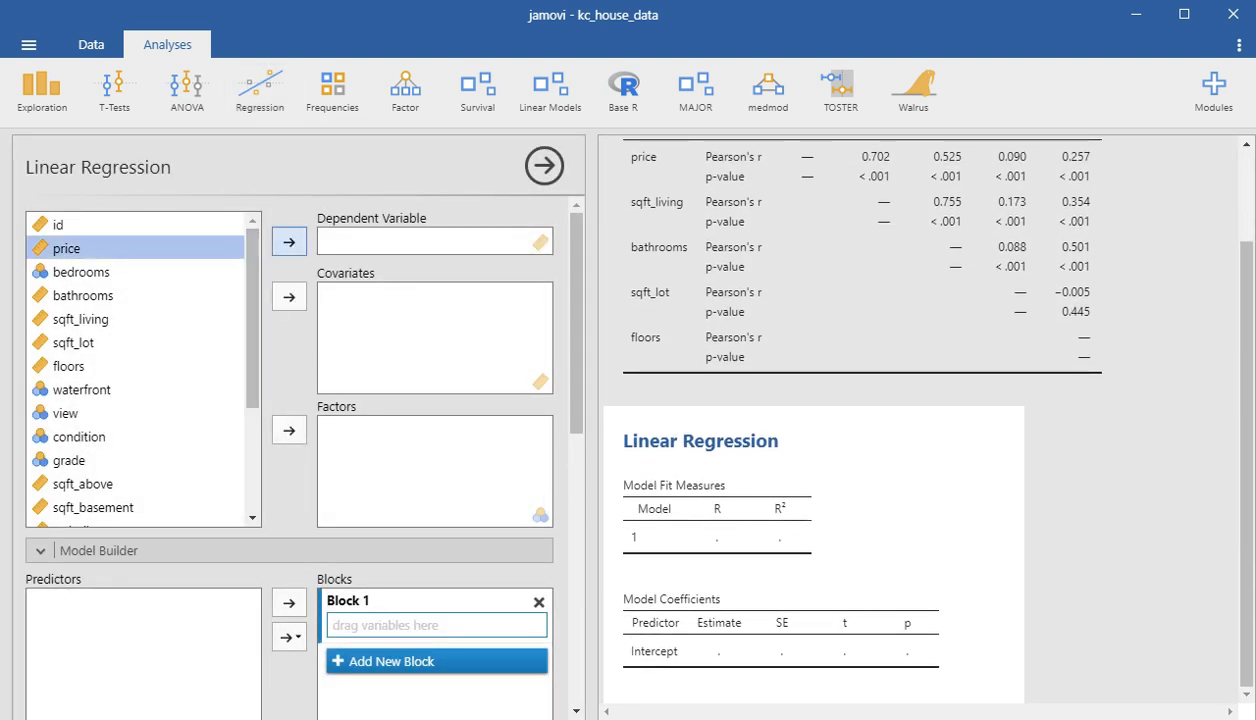
pyautogui.click(289, 241)
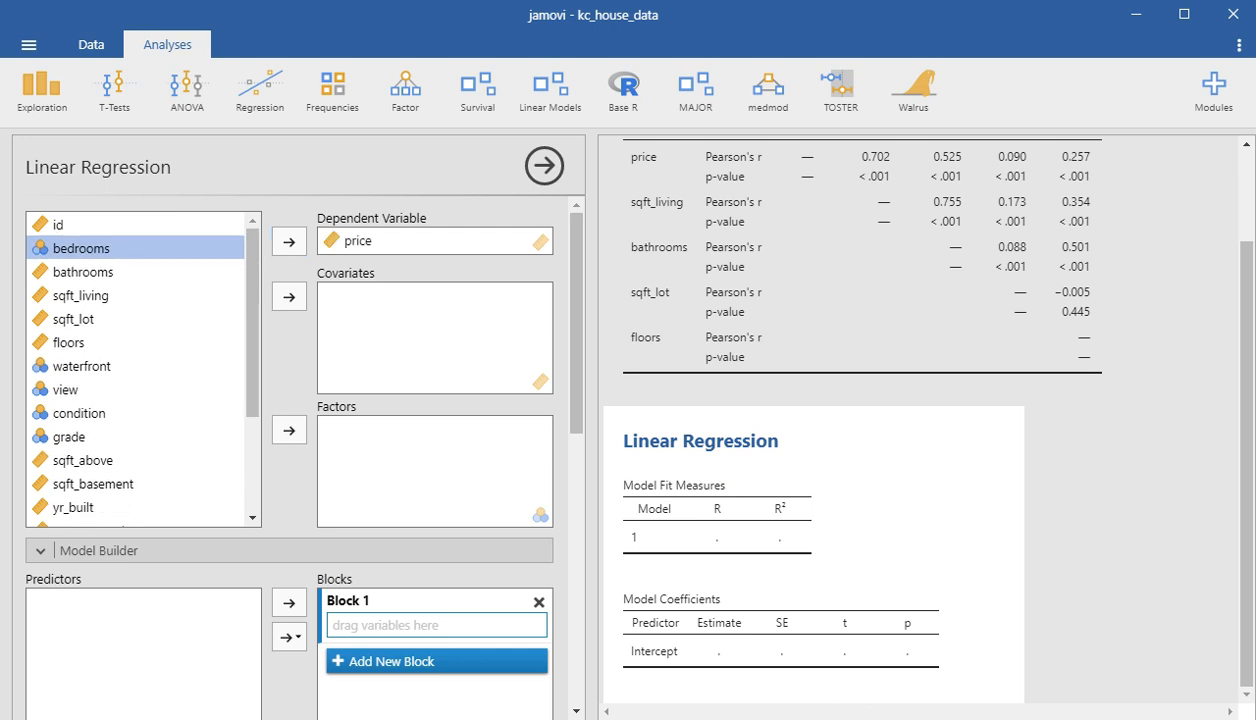
pyautogui.click(80, 296)
pyautogui.click(289, 297)
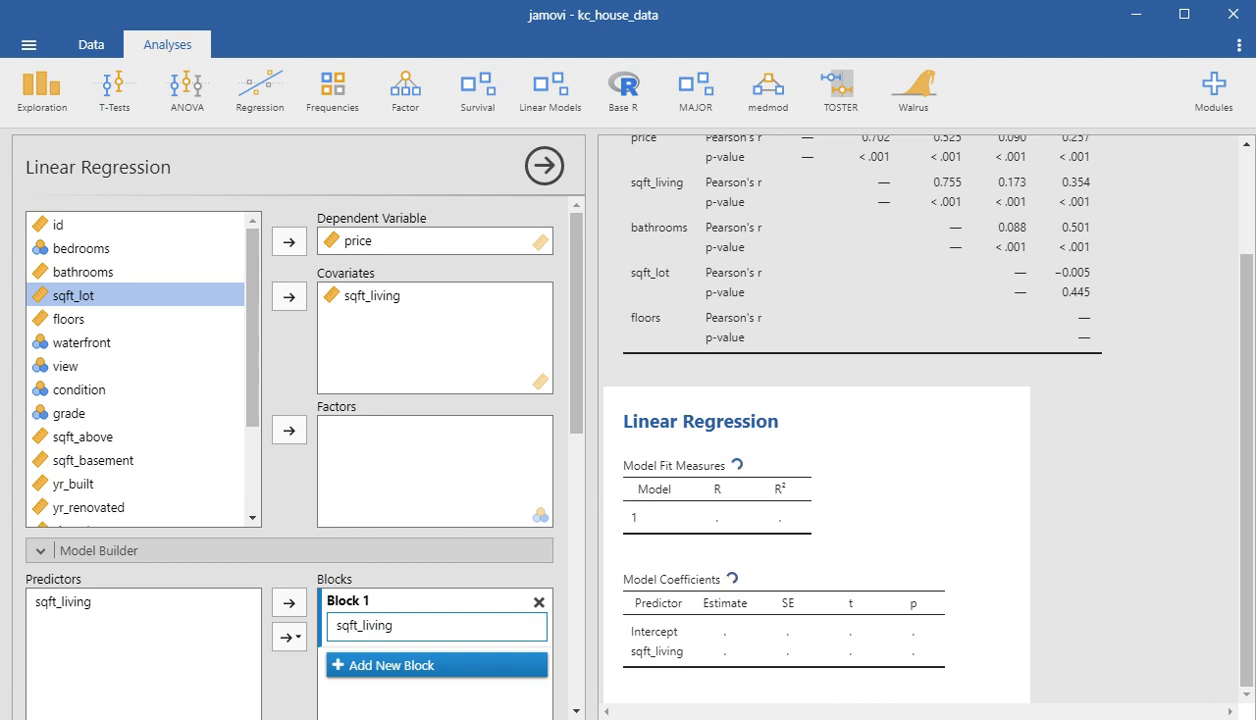
pyautogui.click(99, 550)
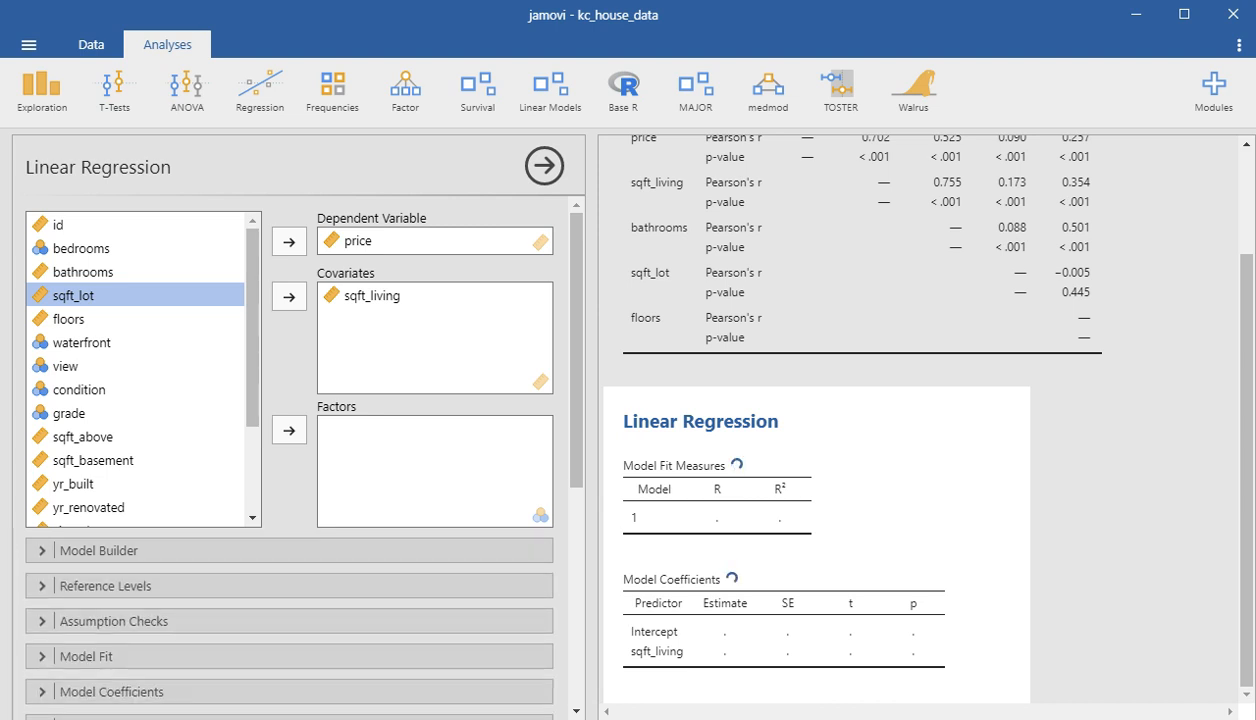
pyautogui.click(544, 166)
pyautogui.click(760, 520)
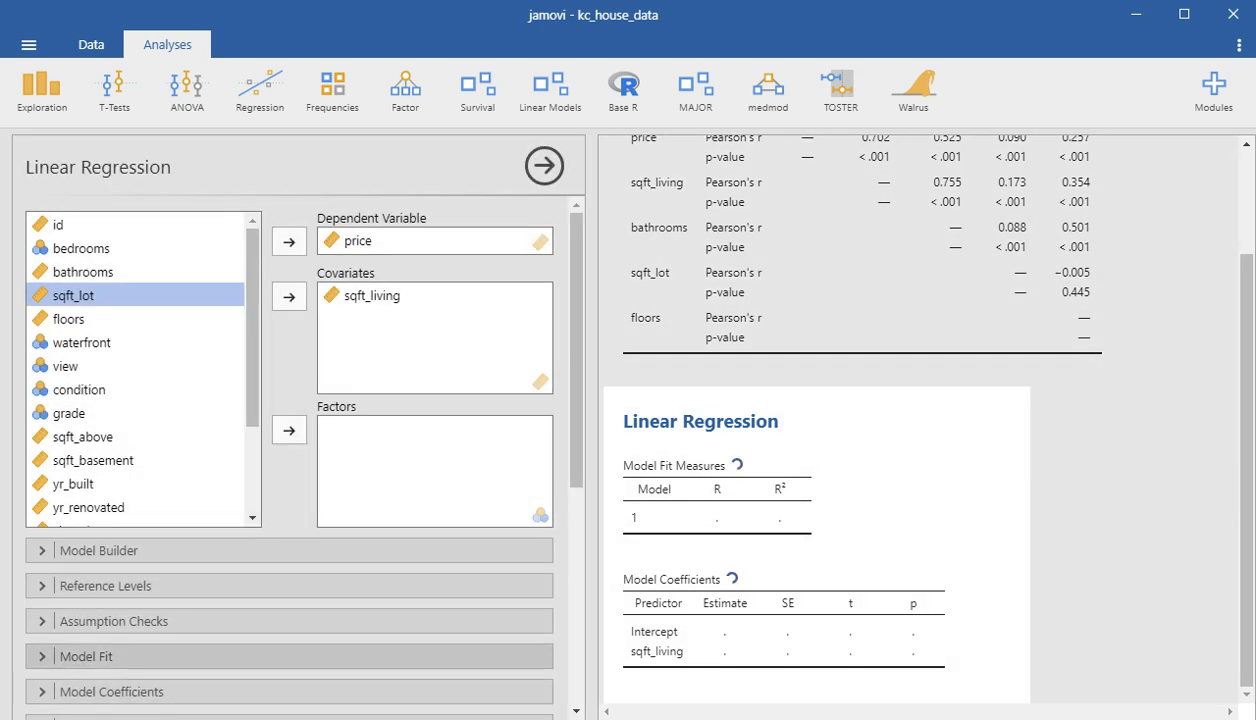
# - Include Adjusted R² among the regression's model fit measures
pyautogui.click(86, 656)
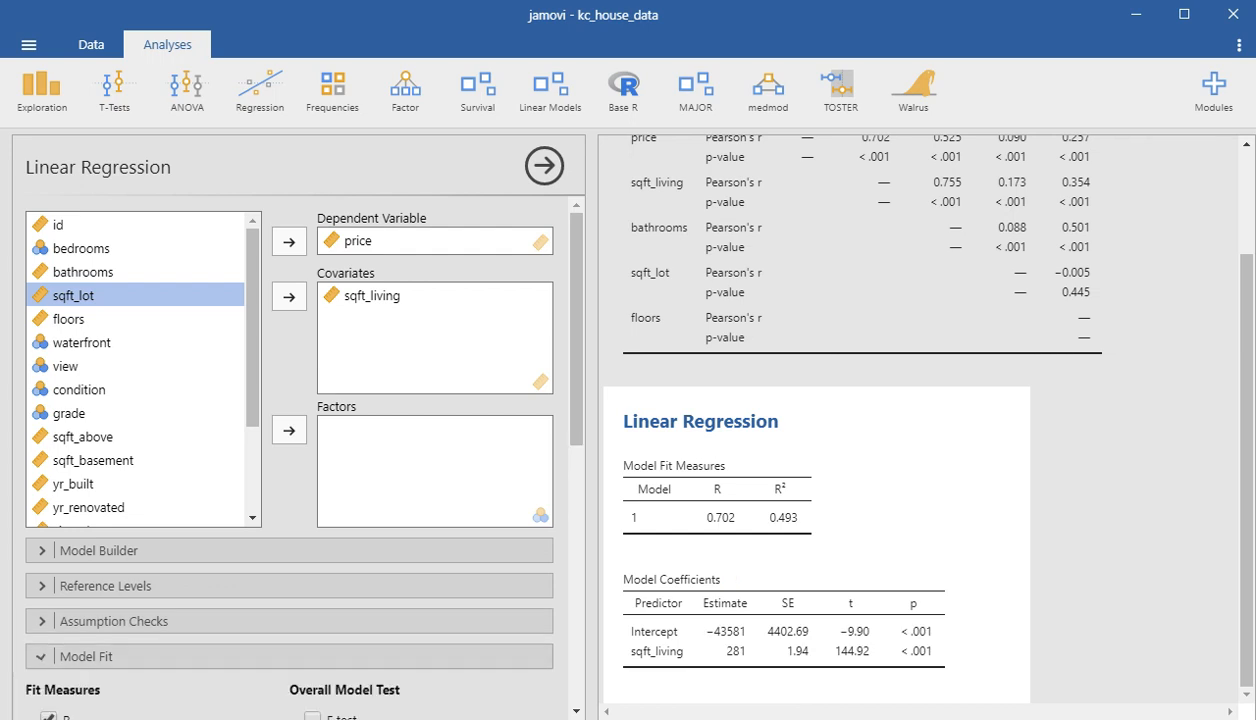
pyautogui.scroll(-1, 290, 457)
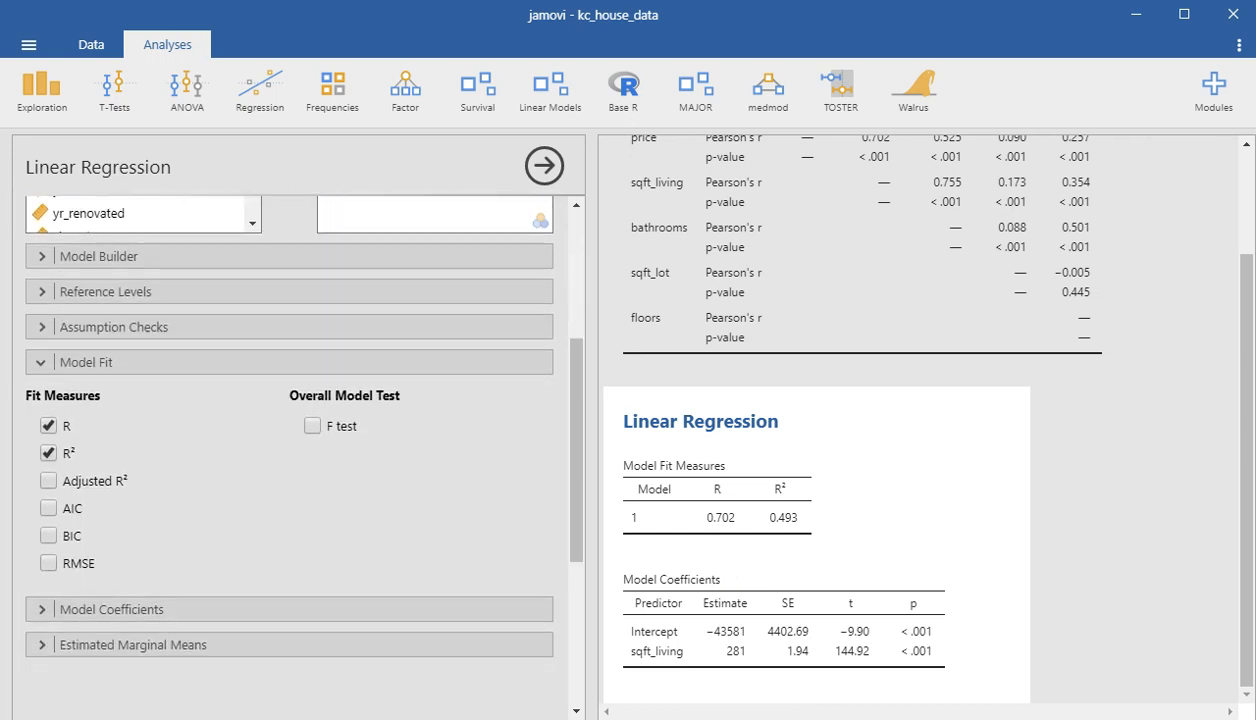
pyautogui.click(48, 481)
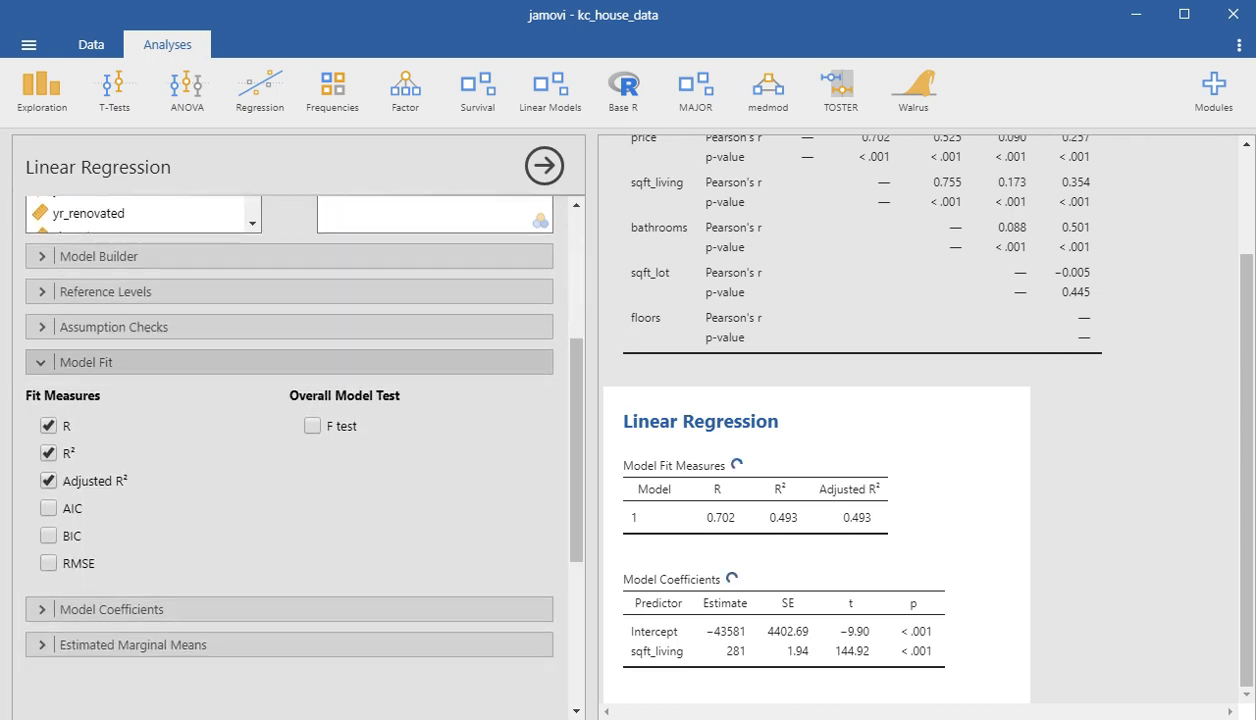
pyautogui.click(86, 362)
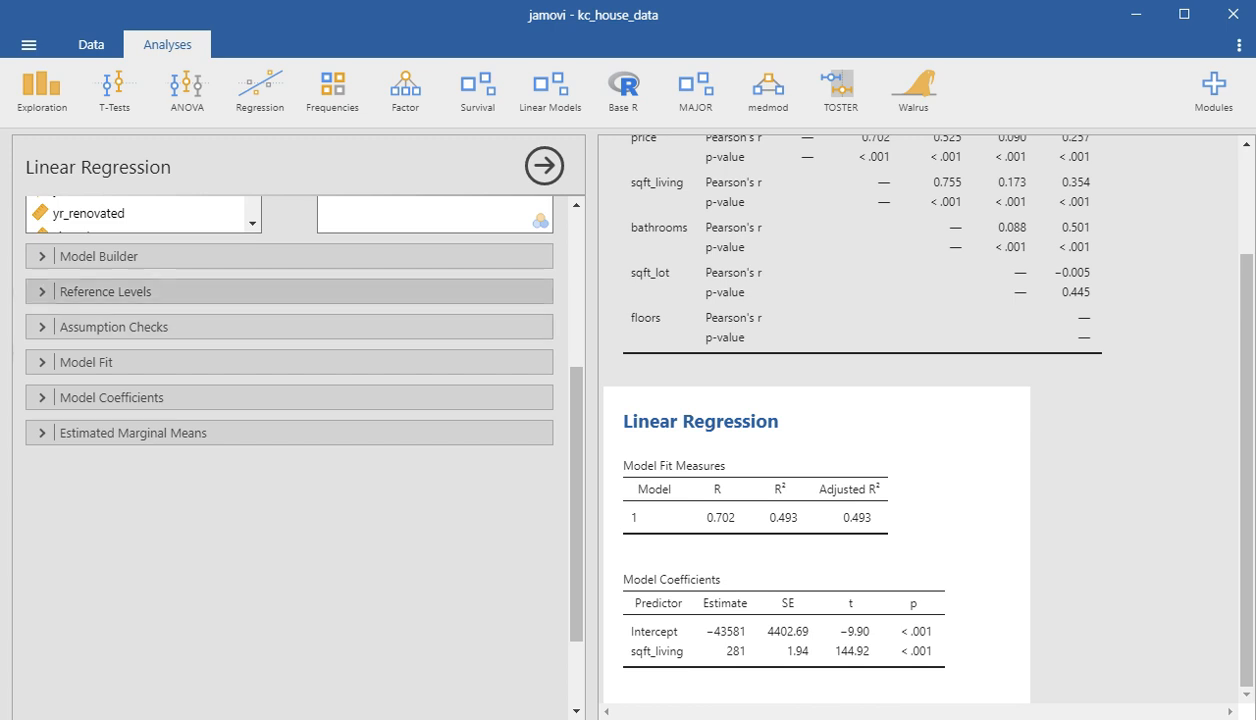
# - Add floors as a second covariate to the linear regression
pyautogui.scroll(3, 290, 400)
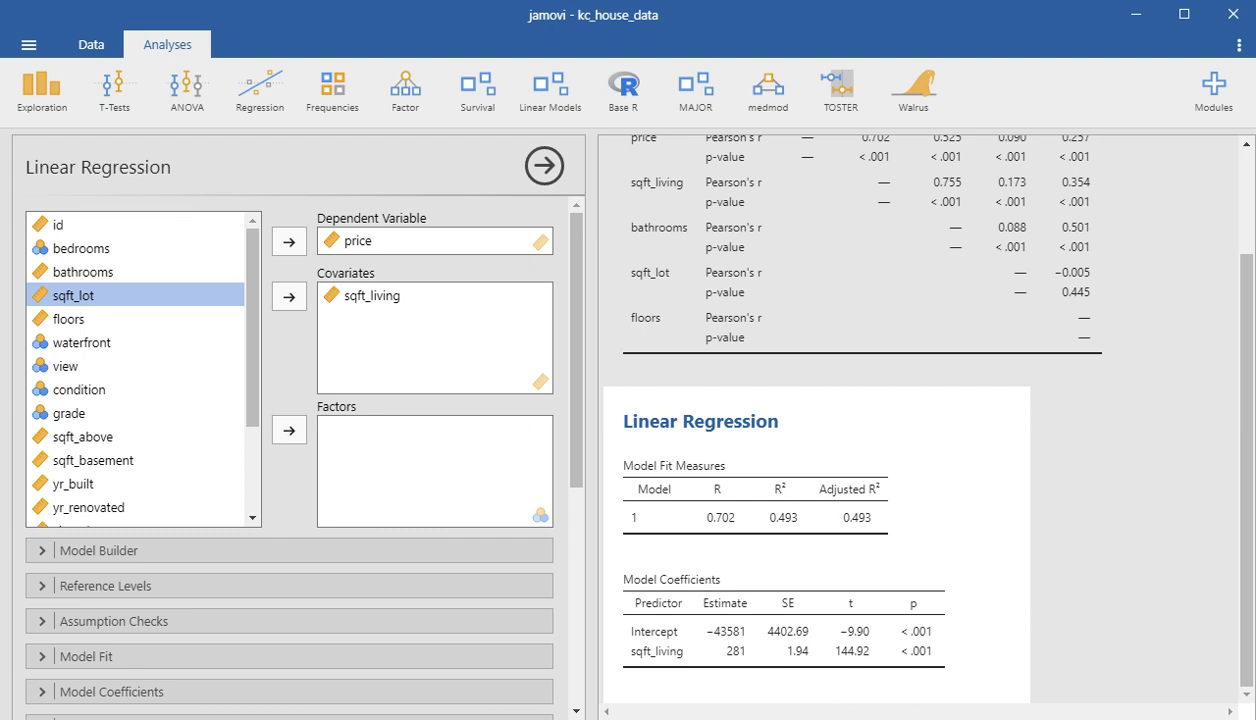
pyautogui.click(69, 319)
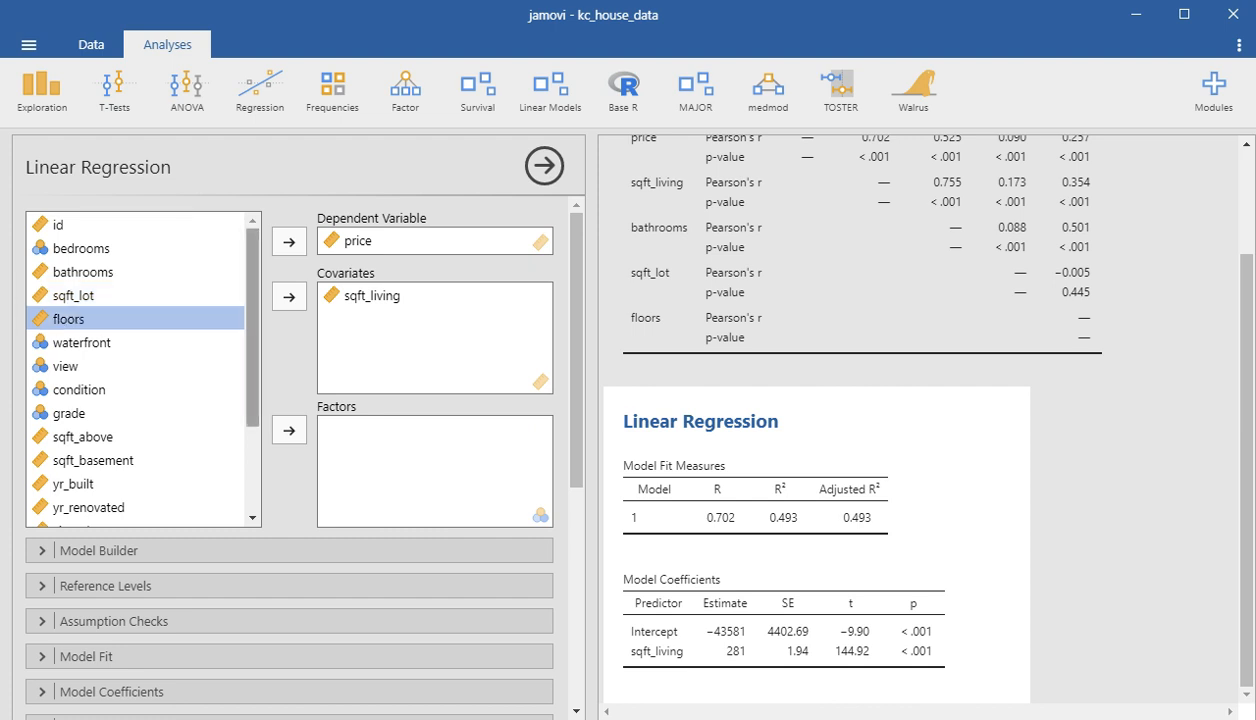
pyautogui.click(289, 297)
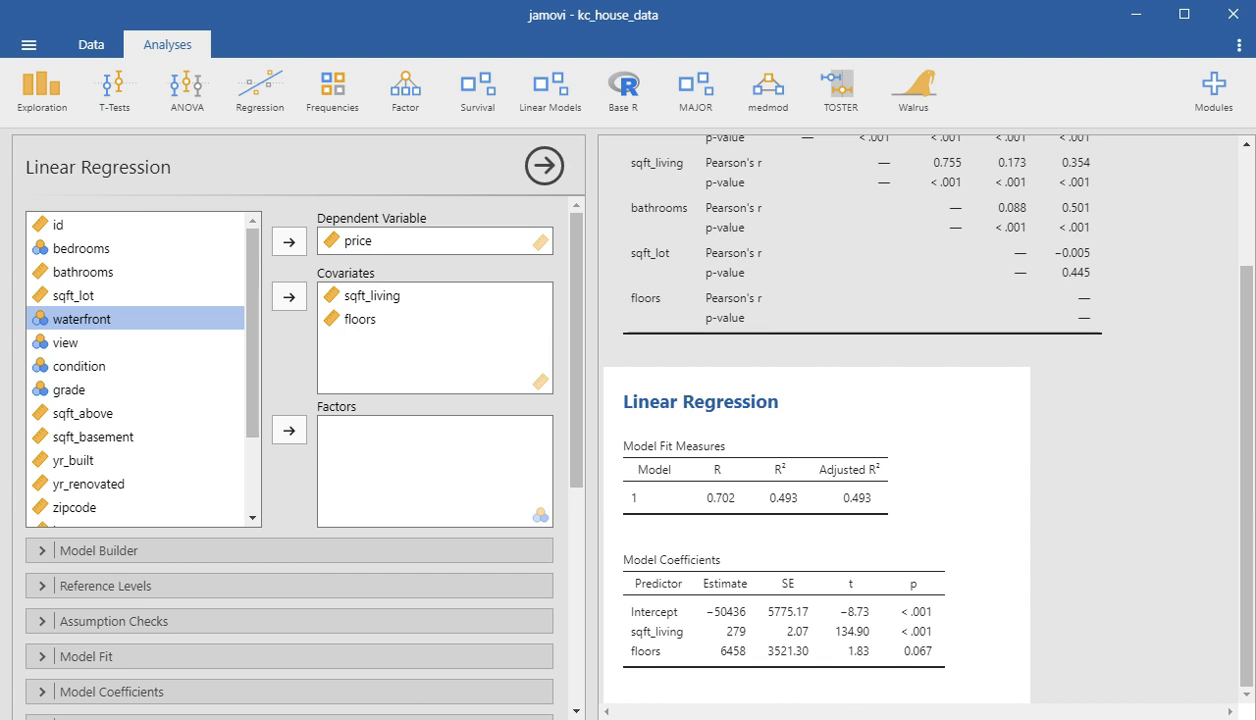
# - Add the interaction between sqft_living and floors to Block 1 of the regression model
pyautogui.click(289, 551)
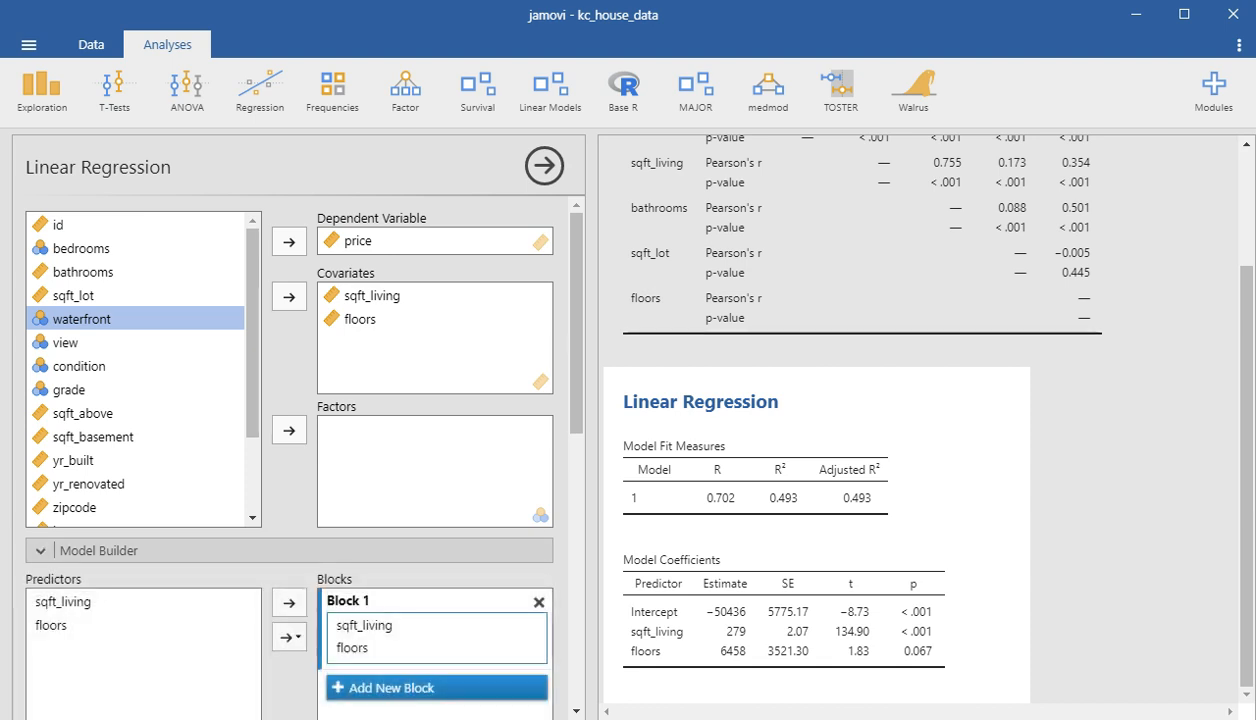
pyautogui.scroll(-2, 289, 551)
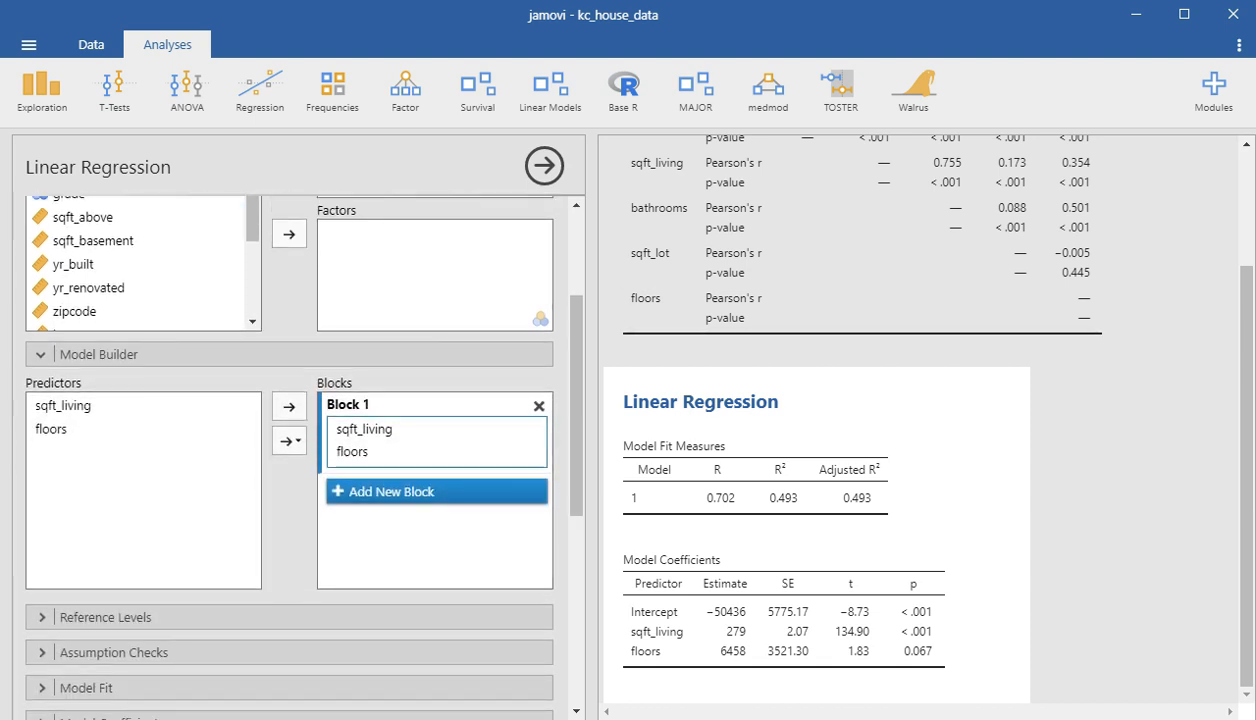
pyautogui.click(63, 406)
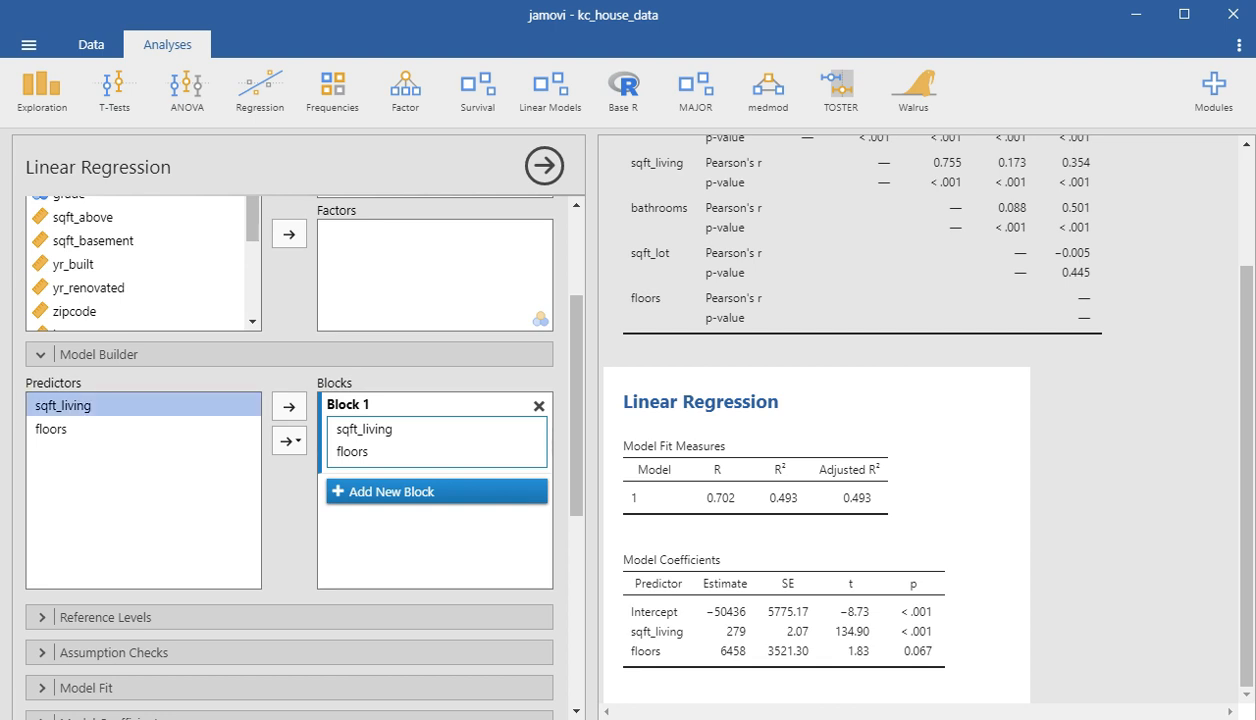
pyautogui.keyDown('ctrl'); pyautogui.click(51, 429); pyautogui.keyUp('ctrl')
pyautogui.click(289, 440)
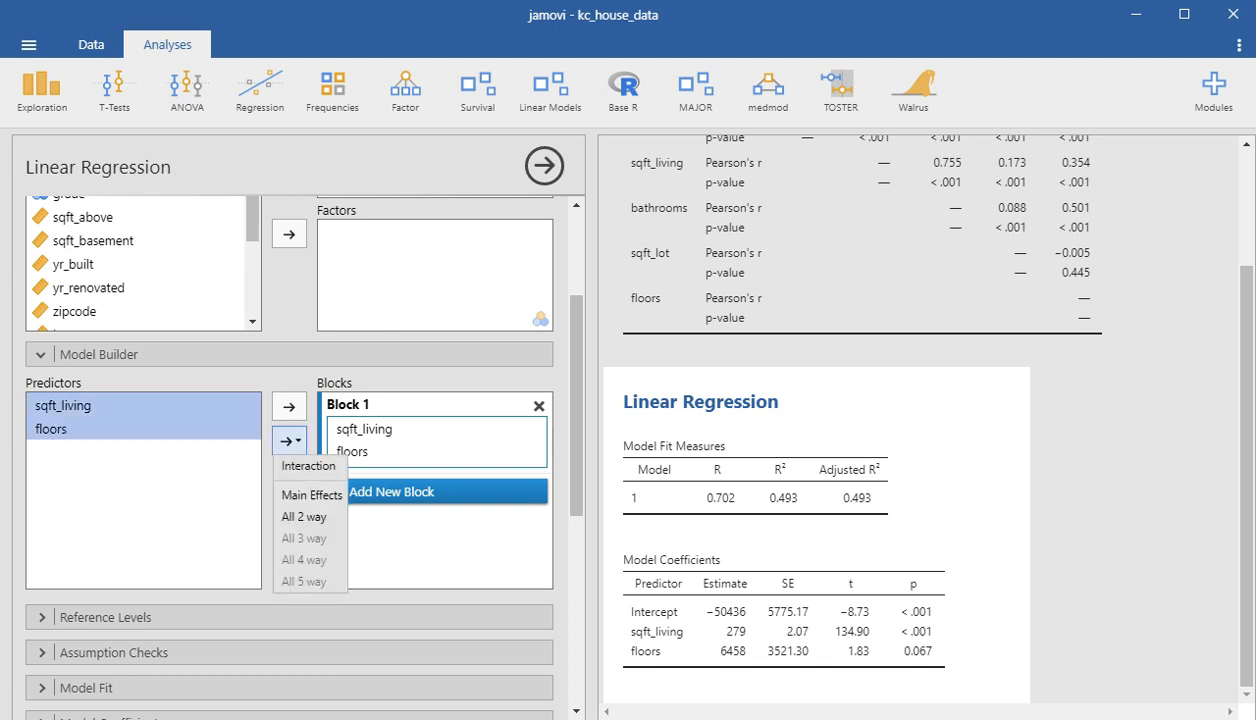
pyautogui.click(308, 466)
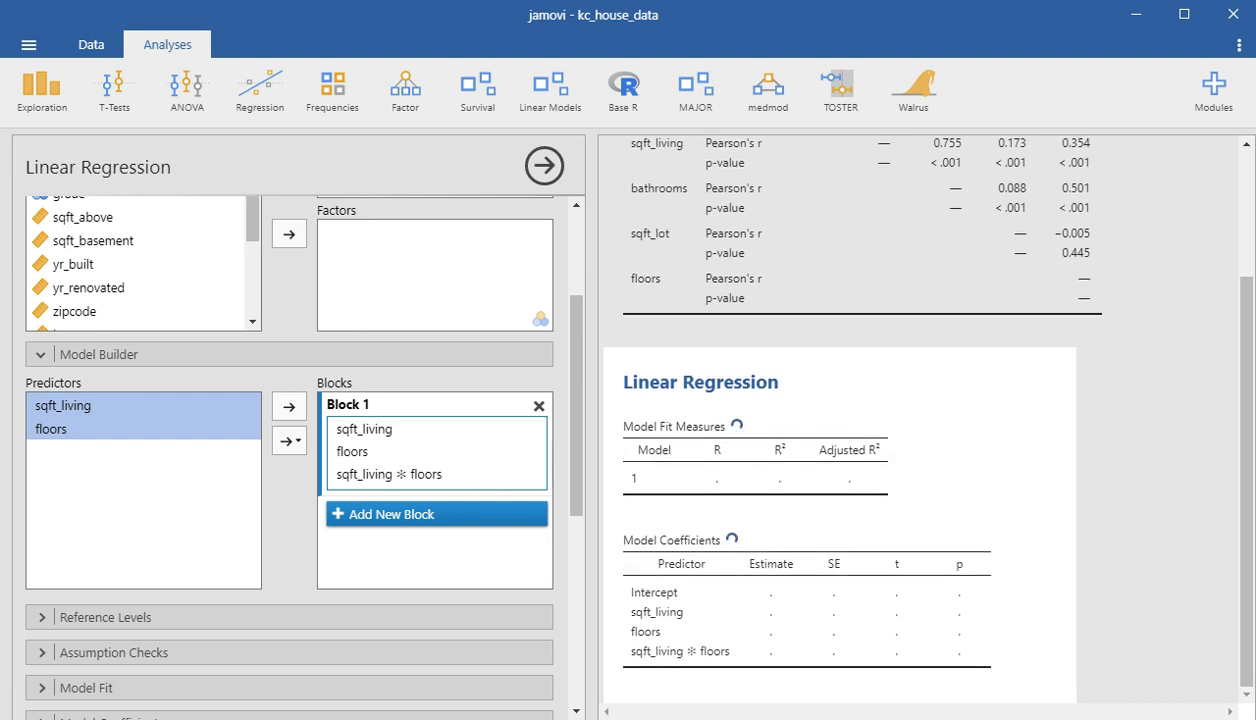
pyautogui.click(289, 354)
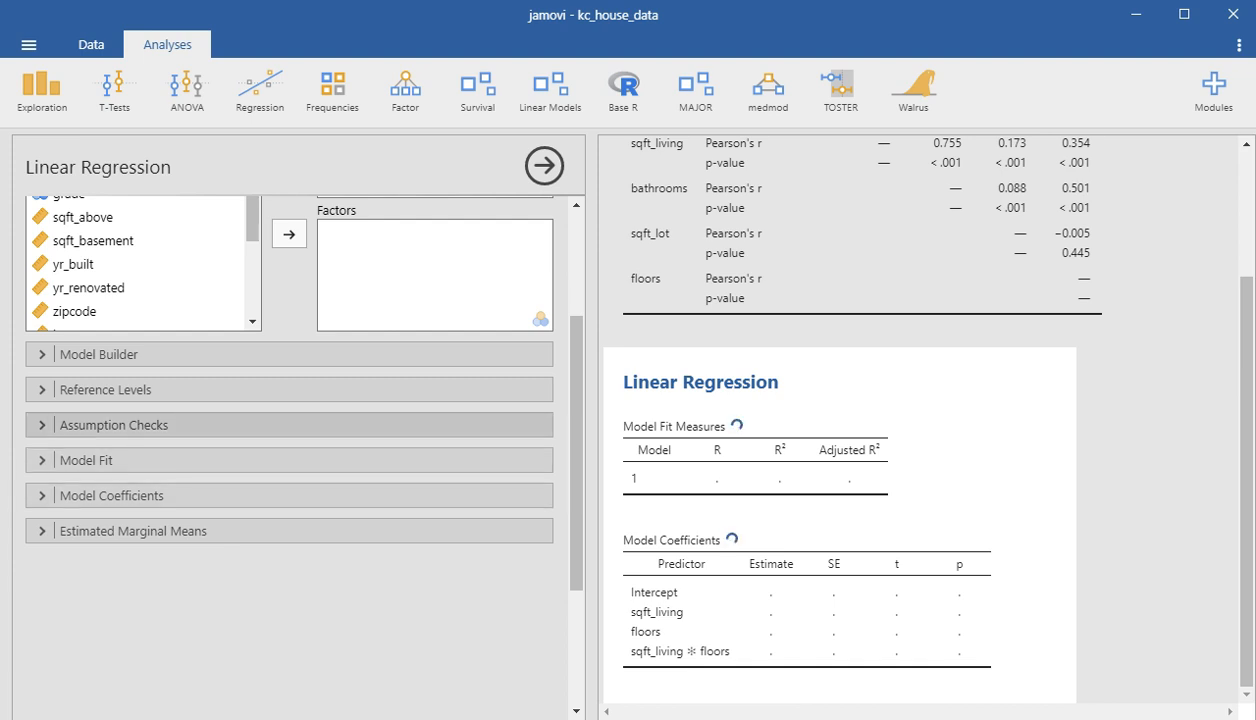
# - Enable collinearity statistics in the regression's assumption checks
pyautogui.click(289, 425)
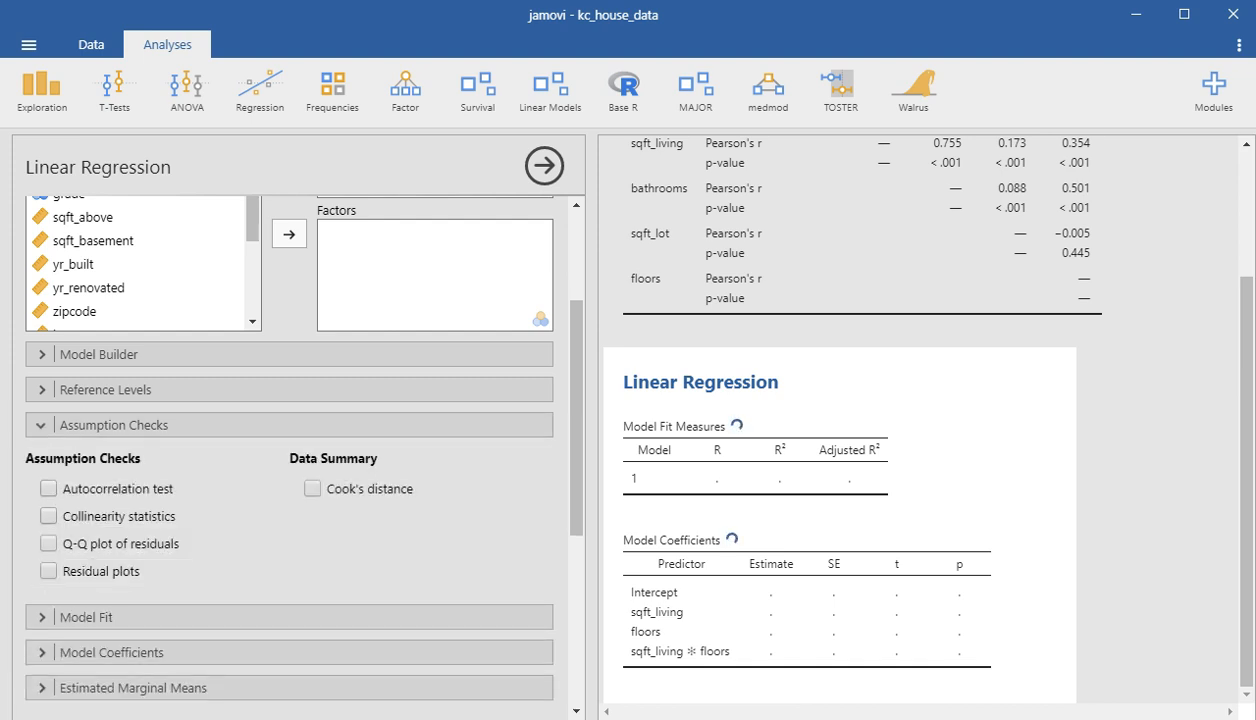
pyautogui.click(48, 516)
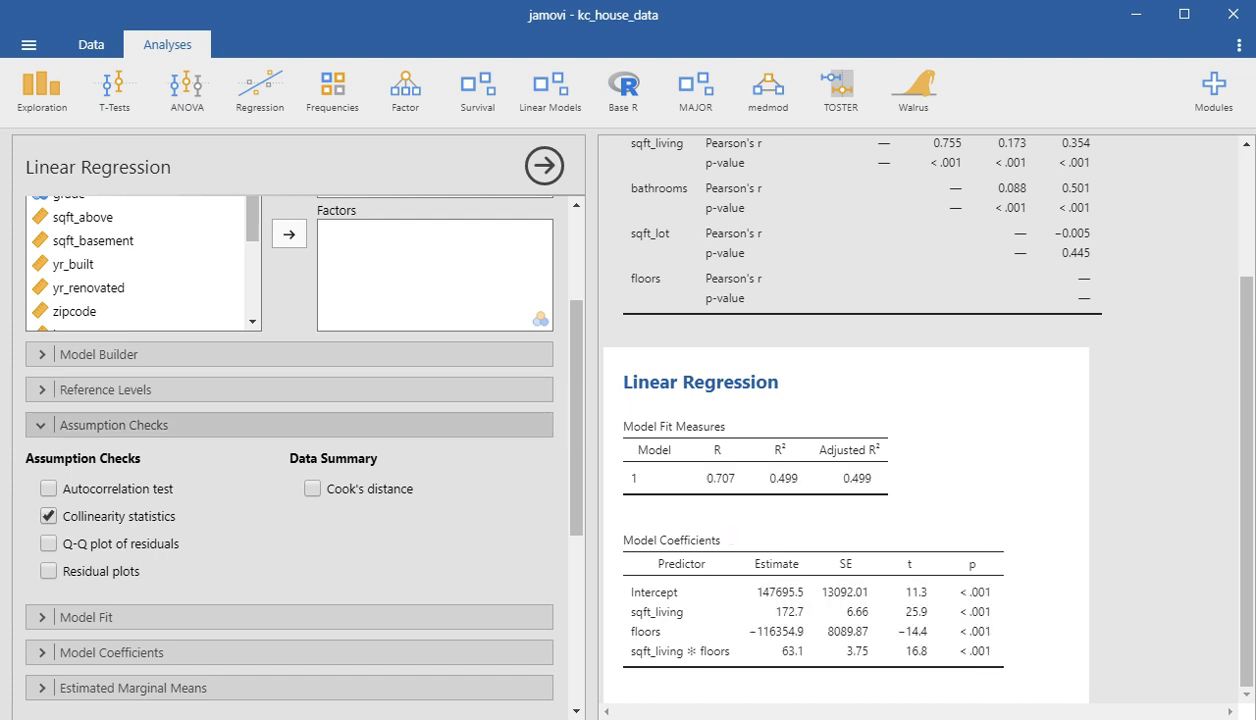
pyautogui.click(114, 425)
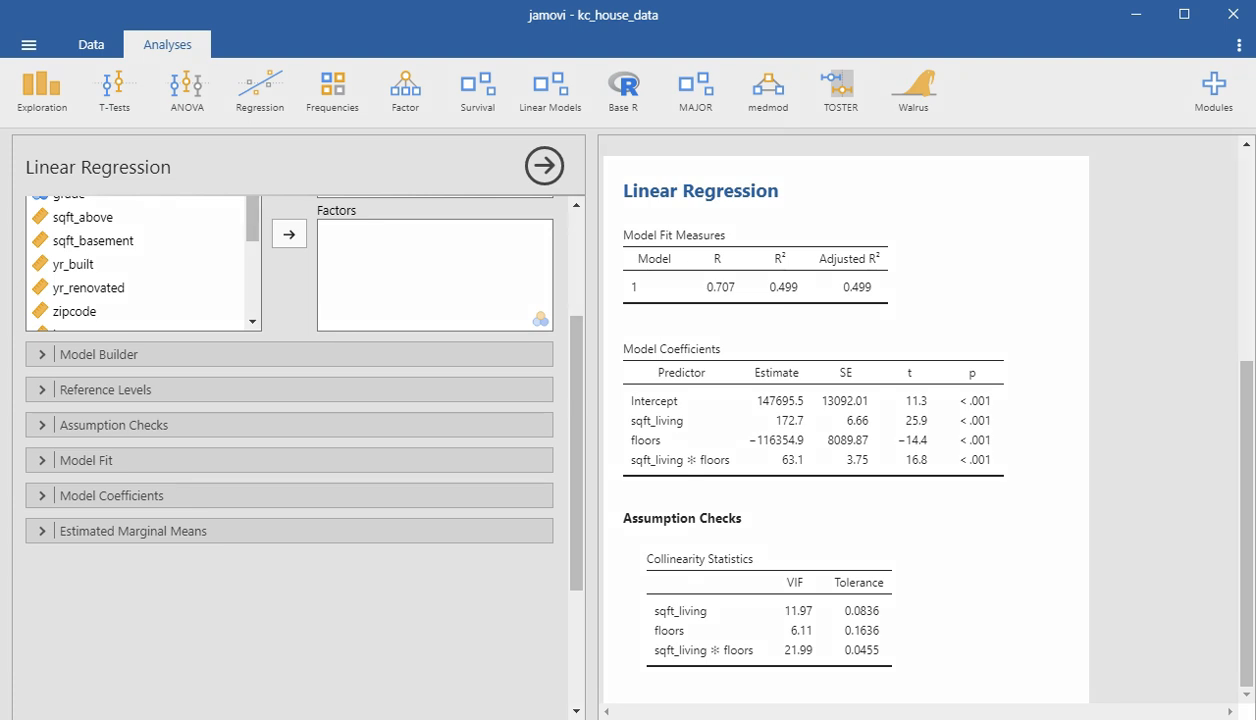
# - Examine the estimates and p-values of floors and the sqft_living ✻ floors interaction, together with the VIF values in the collinearity statistics
pyautogui.moveTo(741, 446)
pyautogui.mouseDown()
pyautogui.moveTo(795, 447)
pyautogui.moveTo(802, 426)
pyautogui.moveTo(734, 428)
pyautogui.moveTo(735, 446)
pyautogui.mouseUp()
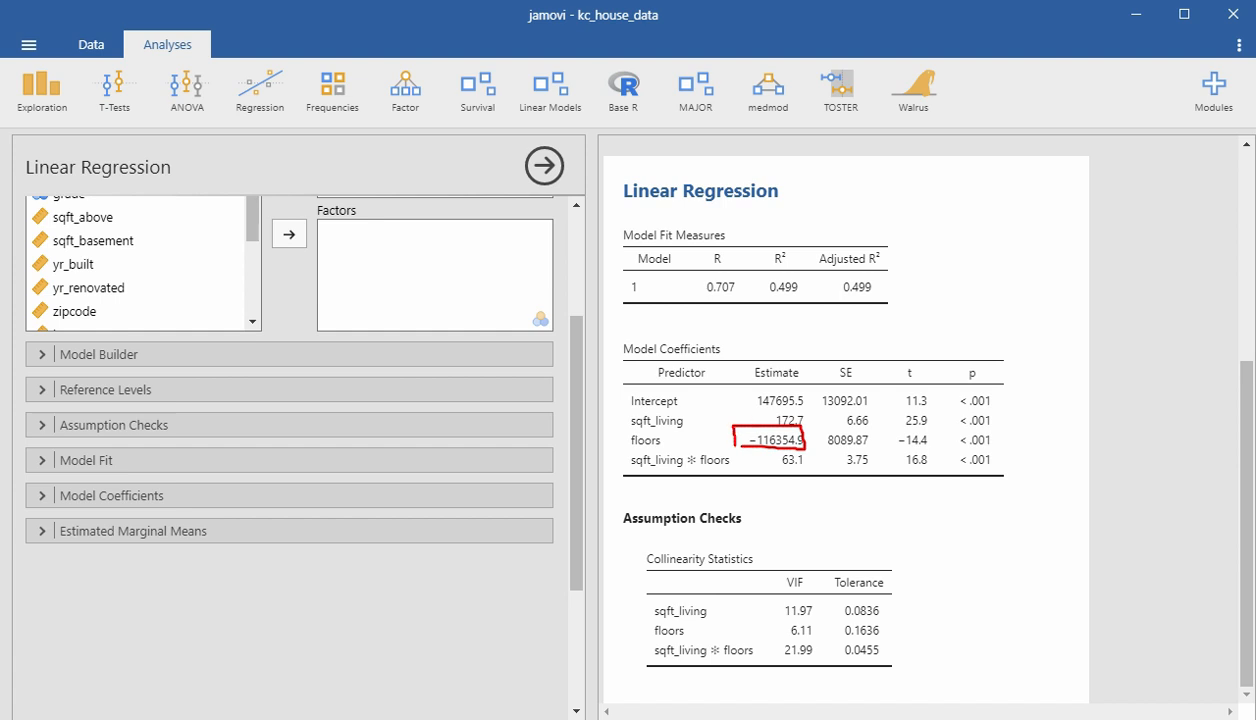
pyautogui.moveTo(631, 464)
pyautogui.mouseDown()
pyautogui.moveTo(688, 457)
pyautogui.moveTo(677, 469)
pyautogui.mouseUp()
pyautogui.press('Escape')
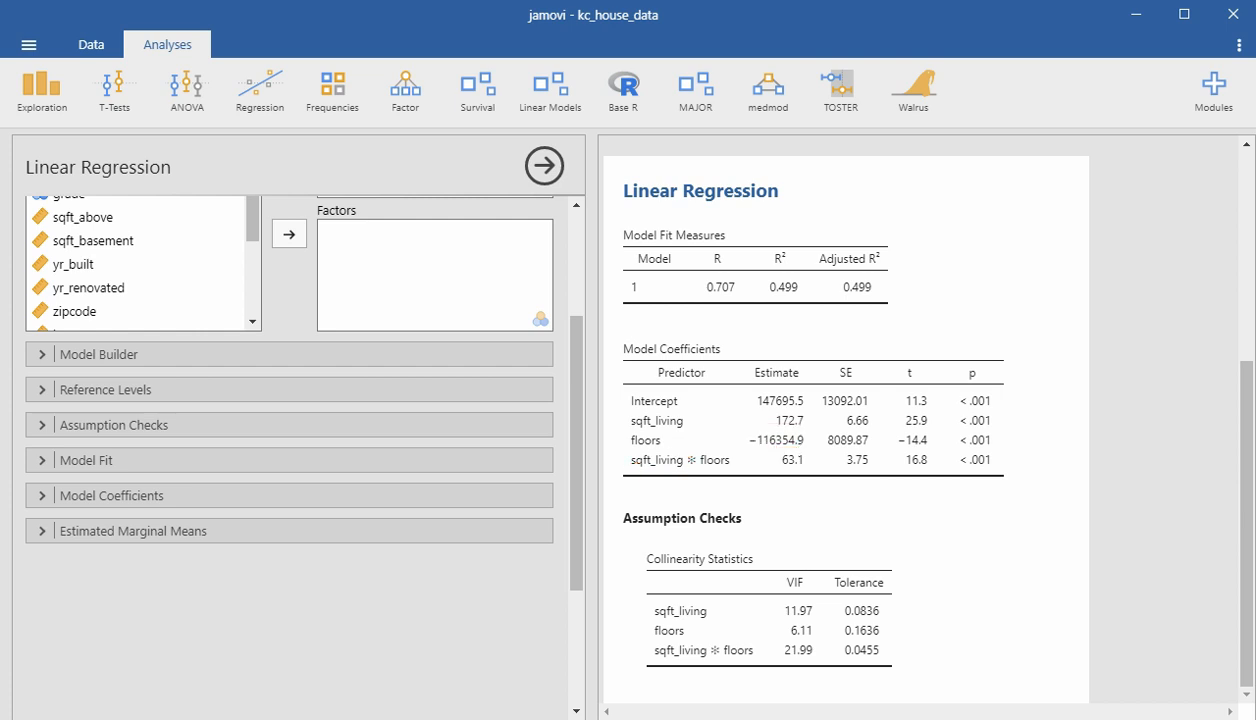
pyautogui.moveTo(629, 467); pyautogui.dragTo(722, 462)
pyautogui.moveTo(955, 468); pyautogui.dragTo(990, 469)
pyautogui.moveTo(738, 444); pyautogui.dragTo(804, 449)
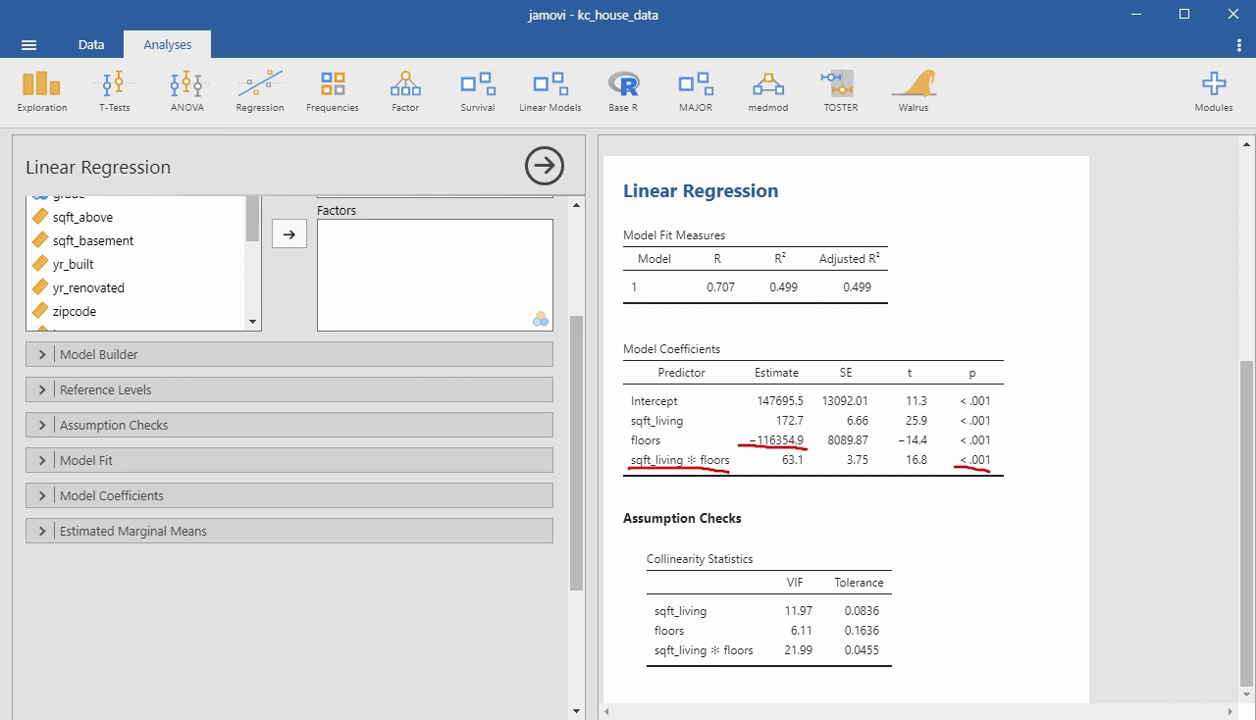
pyautogui.moveTo(958, 447); pyautogui.dragTo(1000, 444)
pyautogui.moveTo(800, 650)
pyautogui.mouseDown()
pyautogui.moveTo(768, 652)
pyautogui.moveTo(780, 632)
pyautogui.moveTo(826, 660)
pyautogui.mouseUp()
pyautogui.moveTo(783, 611)
pyautogui.mouseDown()
pyautogui.moveTo(824, 619)
pyautogui.moveTo(791, 599)
pyautogui.moveTo(776, 613)
pyautogui.mouseUp()
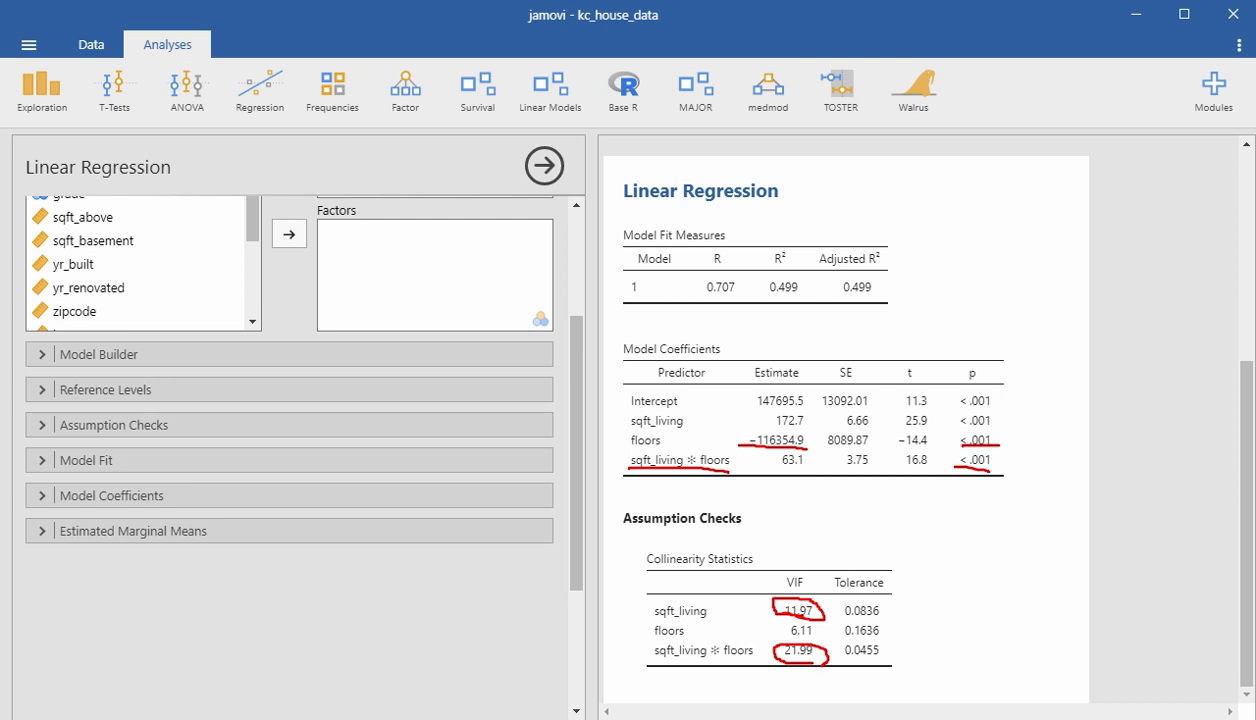
pyautogui.press('Escape')
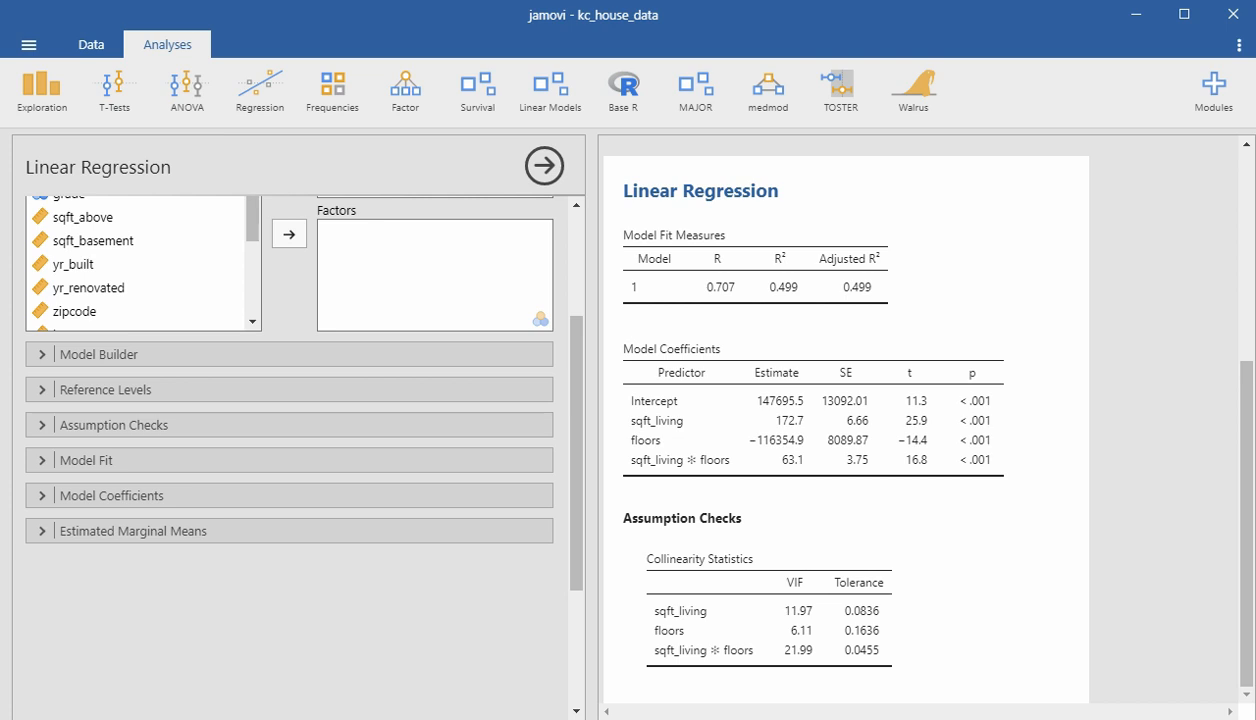
pyautogui.moveTo(812, 660)
pyautogui.mouseDown()
pyautogui.moveTo(788, 667)
pyautogui.moveTo(775, 642)
pyautogui.moveTo(818, 655)
pyautogui.mouseUp()
pyautogui.moveTo(724, 437)
pyautogui.mouseDown()
pyautogui.moveTo(809, 443)
pyautogui.moveTo(809, 428)
pyautogui.moveTo(743, 446)
pyautogui.mouseUp()
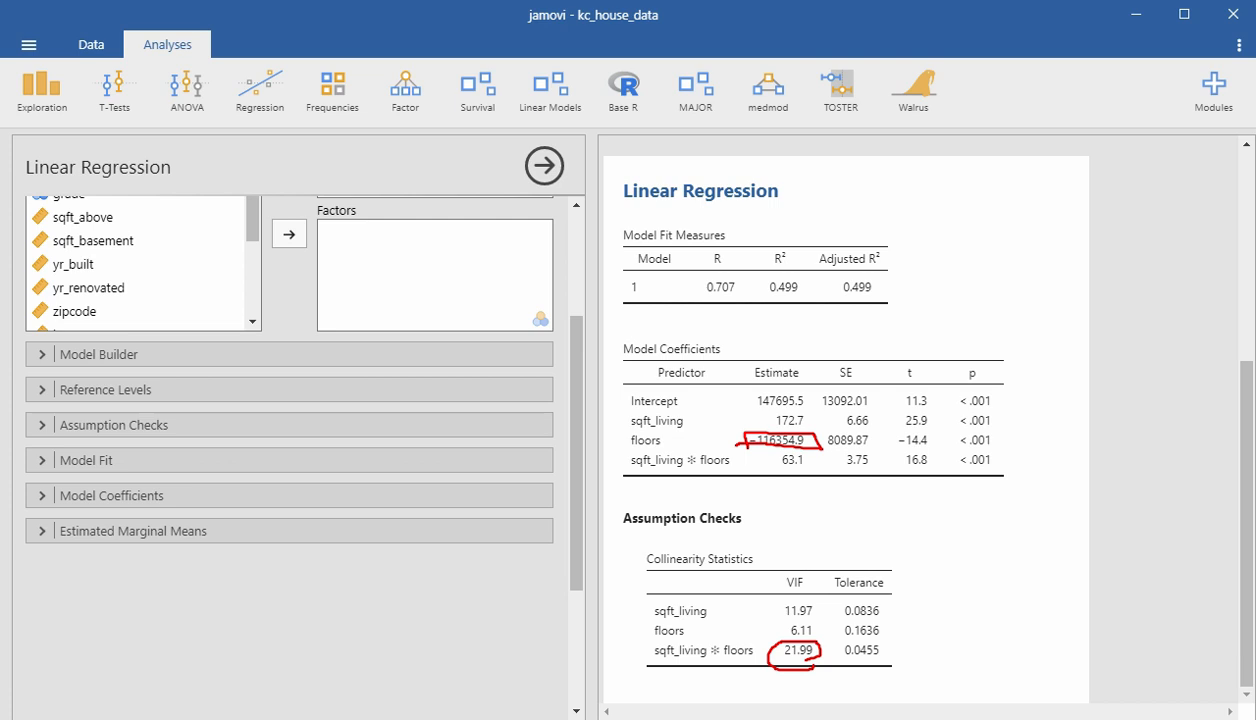
# - Compare the sqft_living and floors main effects with their interaction in the model coefficients, focusing on the floors estimate
pyautogui.press('Escape')
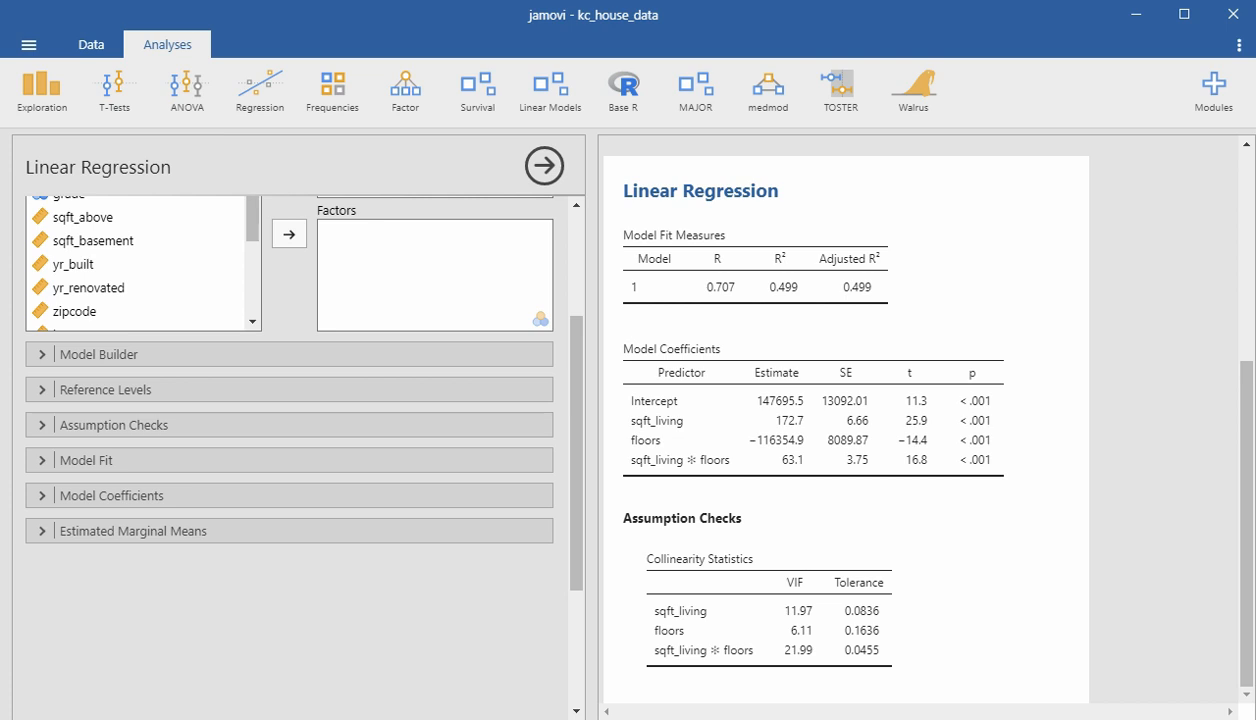
pyautogui.moveTo(729, 472)
pyautogui.mouseDown()
pyautogui.moveTo(609, 466)
pyautogui.moveTo(698, 455)
pyautogui.moveTo(754, 473)
pyautogui.moveTo(705, 473)
pyautogui.mouseUp()
pyautogui.moveTo(690, 417)
pyautogui.mouseDown()
pyautogui.moveTo(716, 416)
pyautogui.moveTo(697, 440)
pyautogui.moveTo(712, 432)
pyautogui.mouseUp()
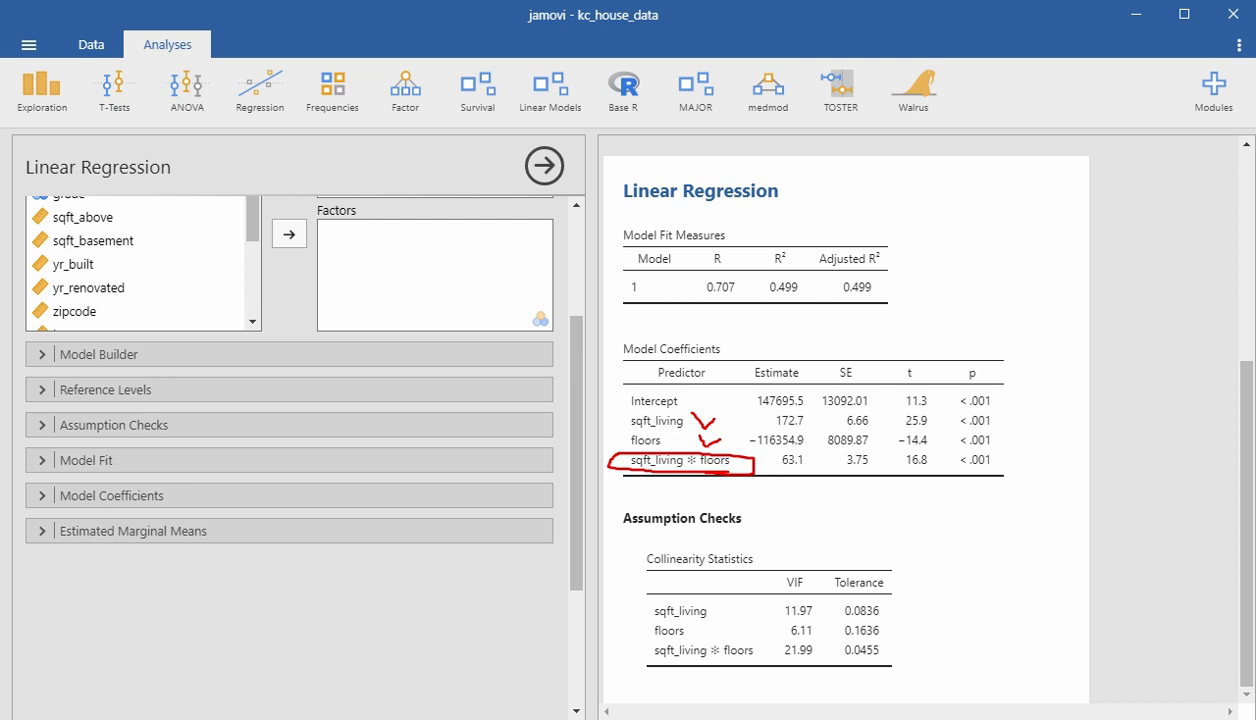
pyautogui.moveTo(615, 440); pyautogui.dragTo(660, 444)
pyautogui.moveTo(777, 464)
pyautogui.mouseDown()
pyautogui.moveTo(740, 465)
pyautogui.moveTo(771, 480)
pyautogui.mouseUp()
pyautogui.moveTo(743, 450)
pyautogui.mouseDown()
pyautogui.moveTo(803, 436)
pyautogui.moveTo(770, 422)
pyautogui.moveTo(741, 440)
pyautogui.mouseUp()
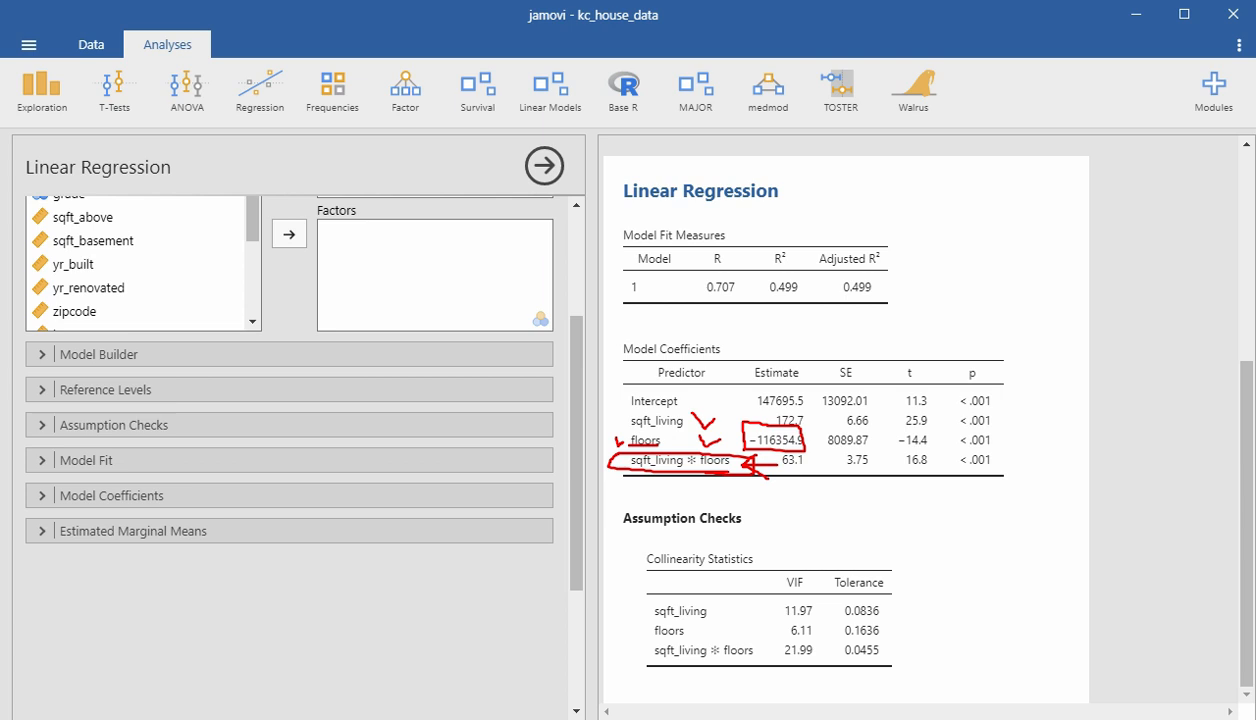
pyautogui.press('Escape')
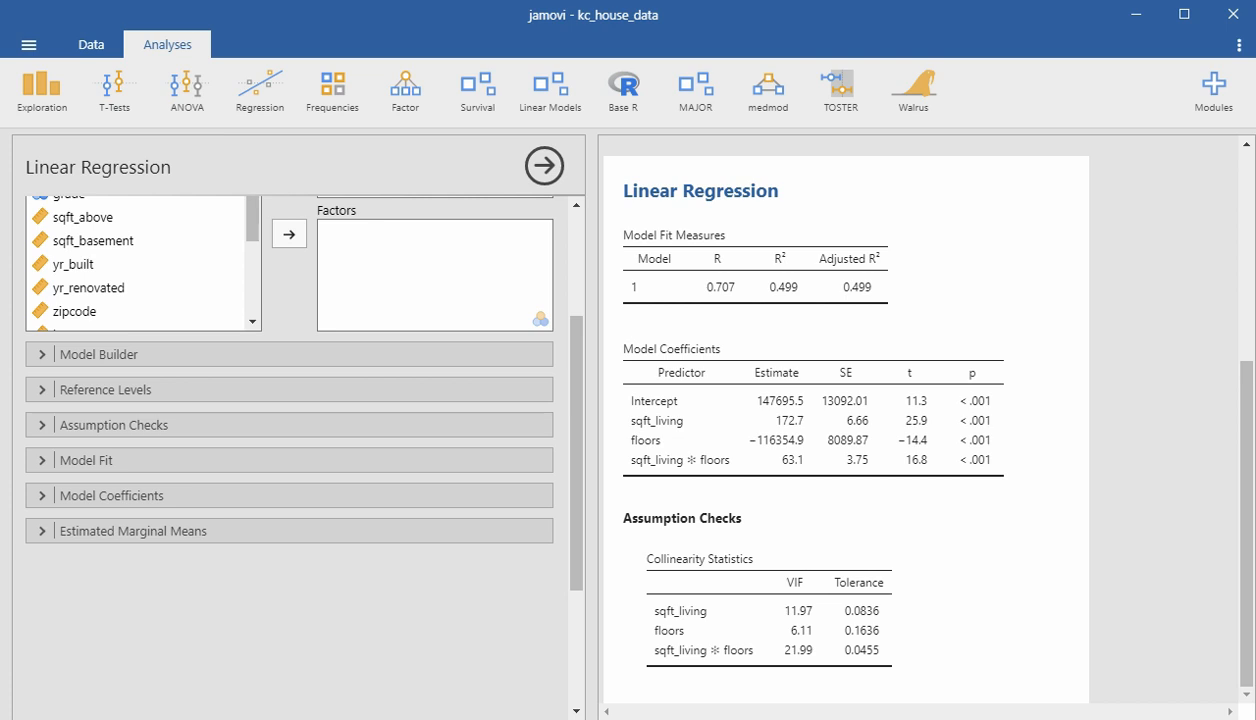
# - Remove the sqft_living ✻ floors interaction from the linear regression model, keeping only the two main effects
pyautogui.scroll(4, 910, 410)
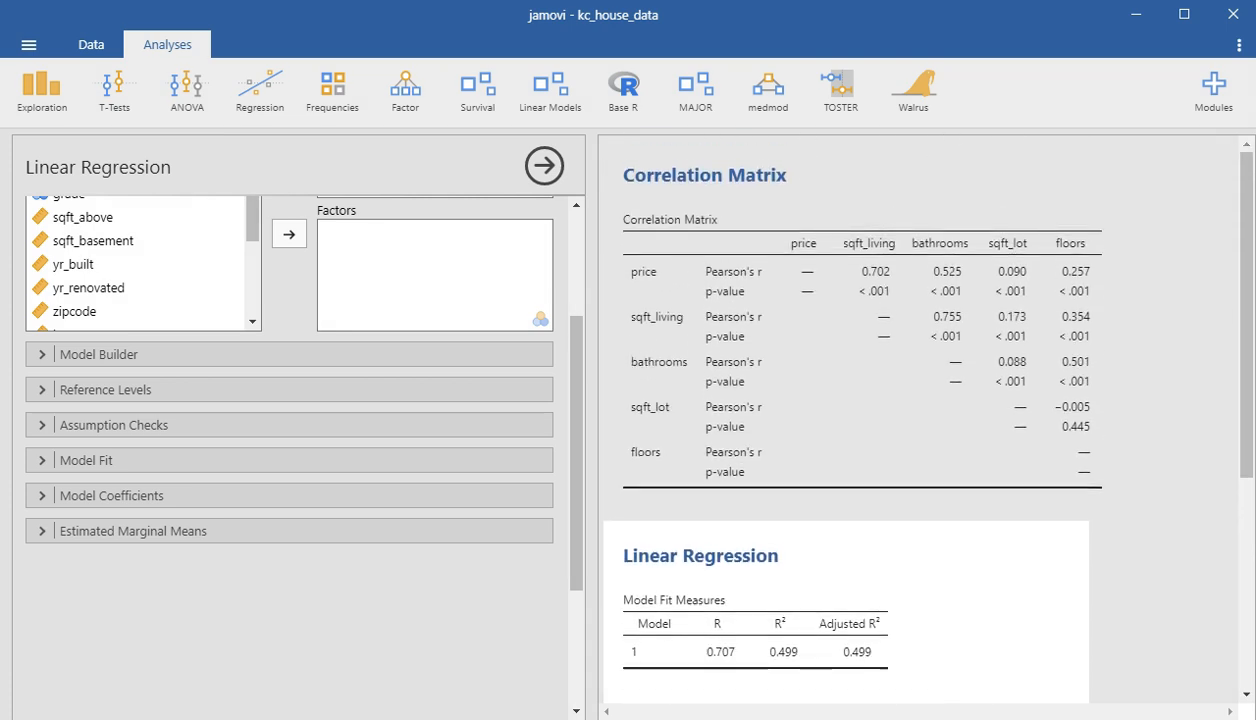
pyautogui.scroll(3, 300, 420)
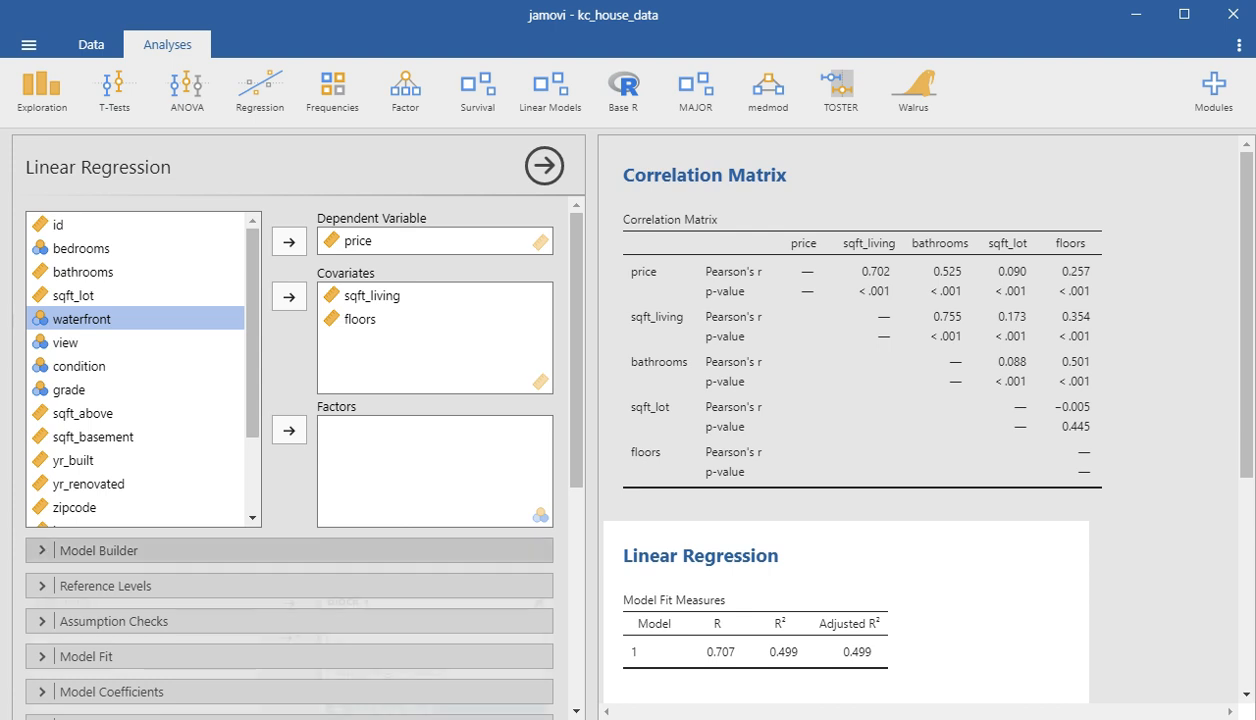
pyautogui.click(245, 550)
pyautogui.click(390, 671)
pyautogui.click(289, 603)
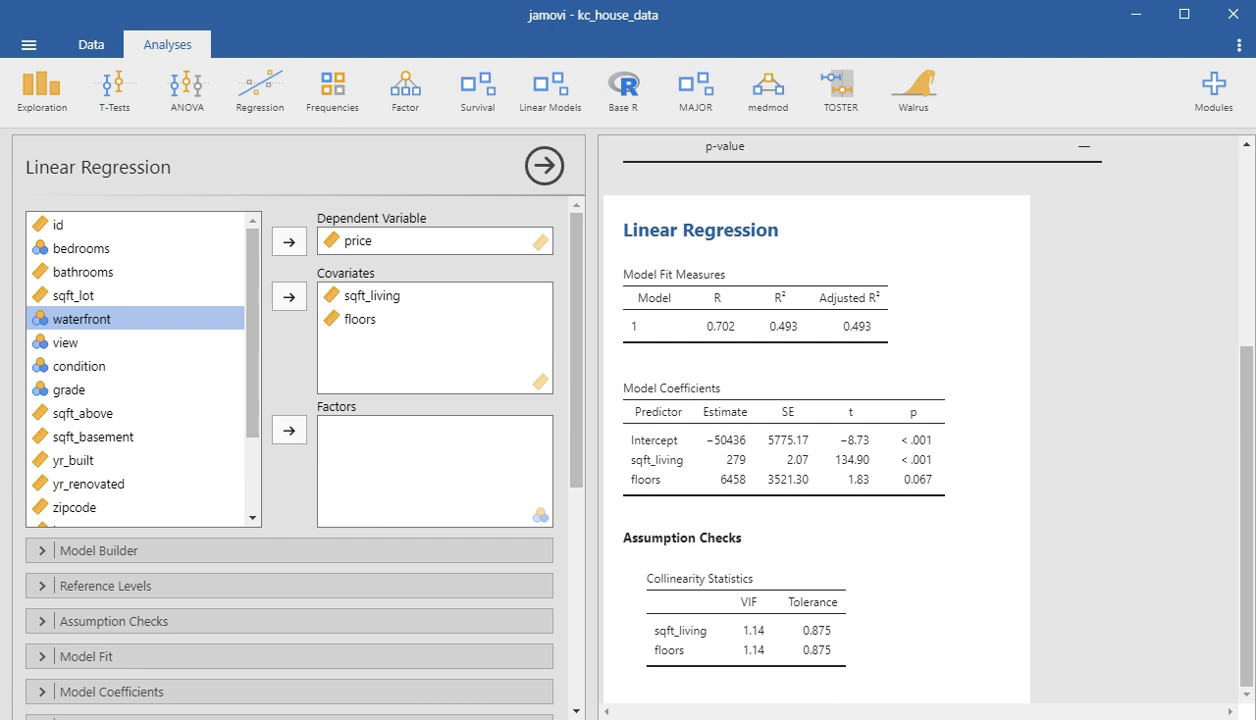
# - Remove sqft_living, bathrooms and sqft_lot from the correlation matrix, leaving price and floors
pyautogui.scroll(3, 920, 420)
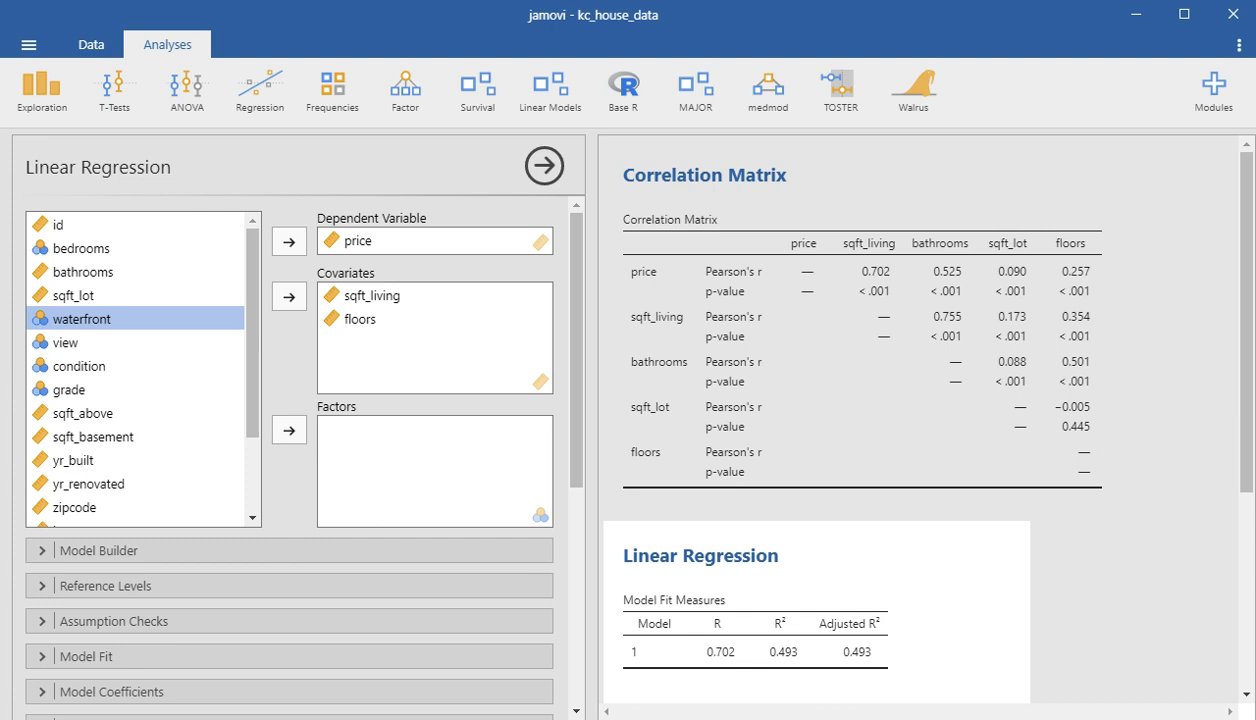
pyautogui.click(871, 340)
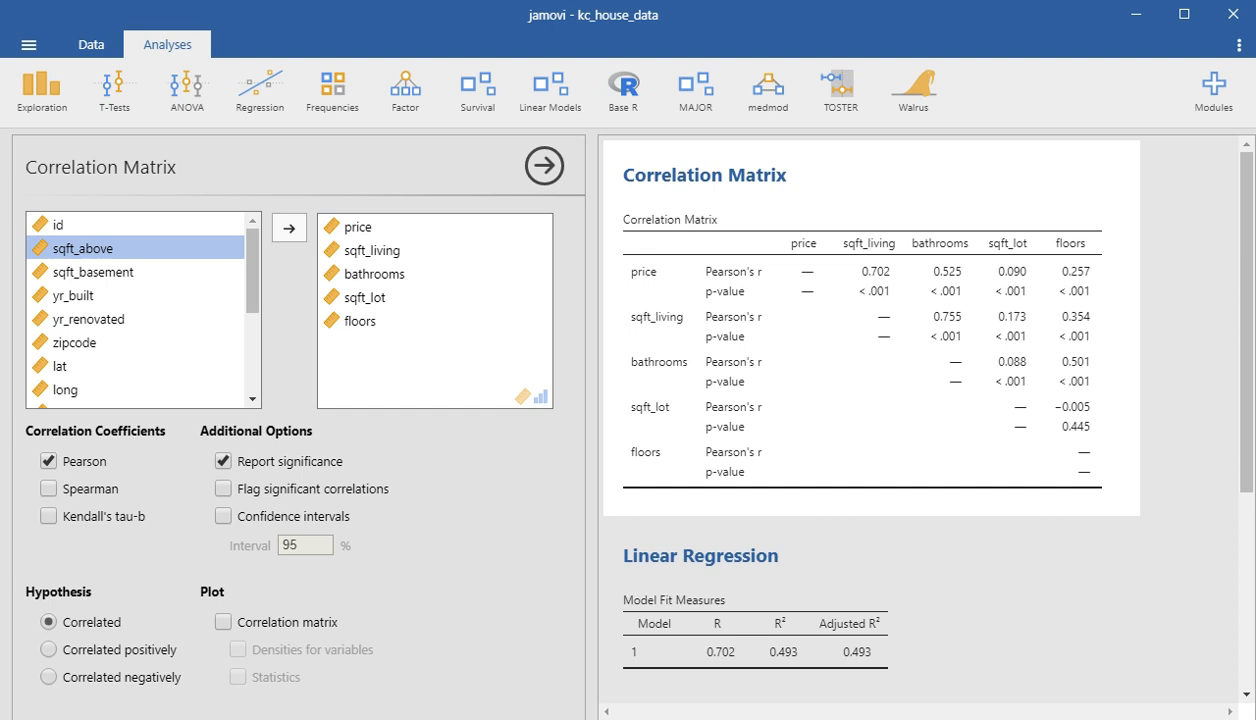
pyautogui.click(372, 251)
pyautogui.click(289, 228)
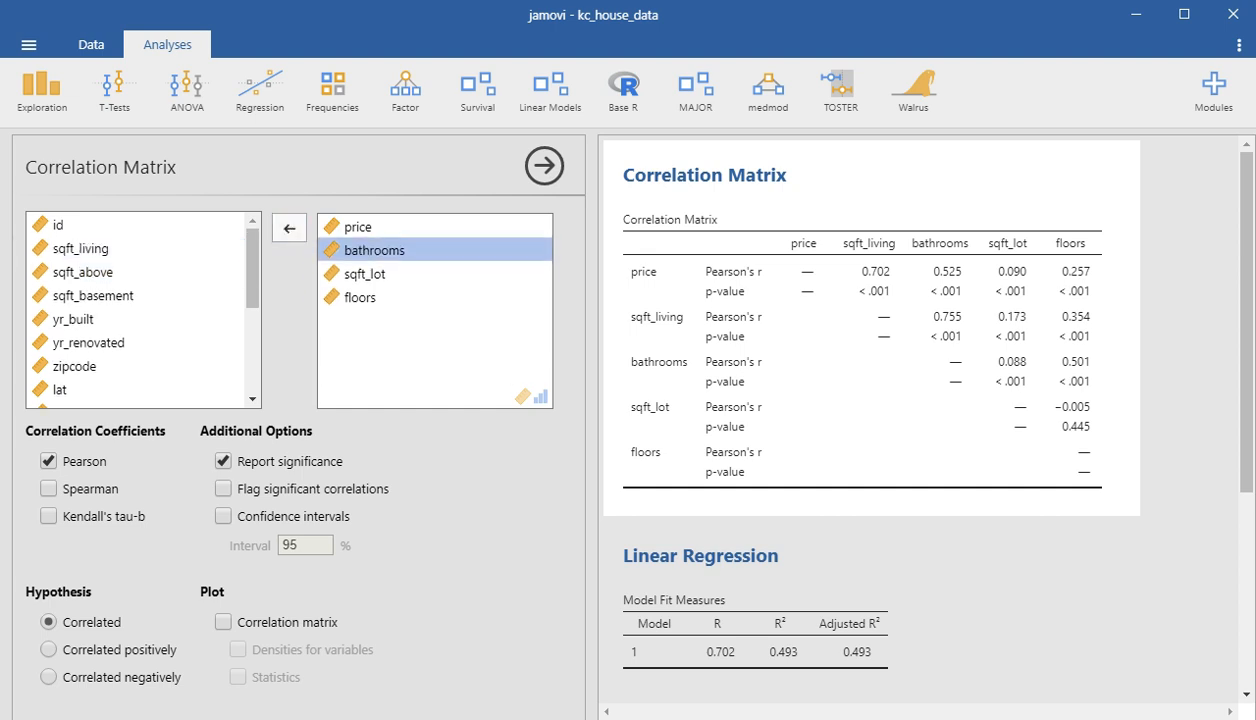
pyautogui.click(289, 228)
pyautogui.click(289, 228)
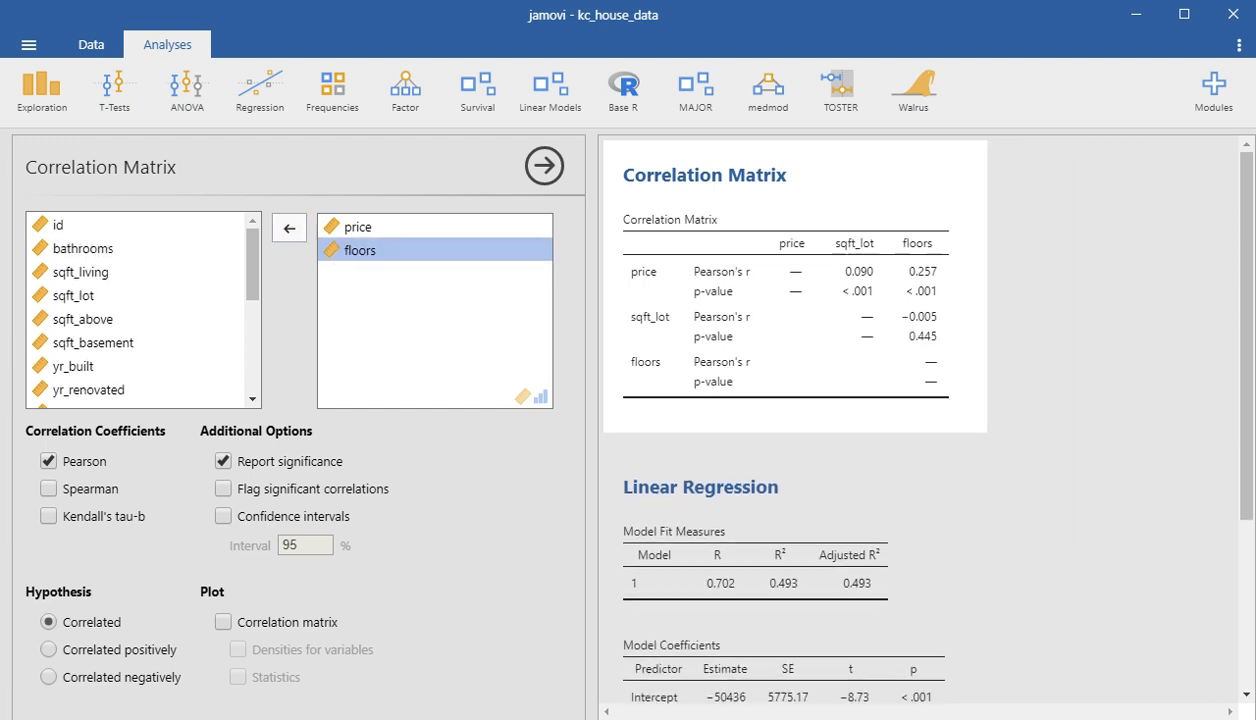
# - Add sqft_above, sqft_basement, yr_built and yr_renovated to the correlation matrix with price and floors
pyautogui.scroll(-1, 140, 310)
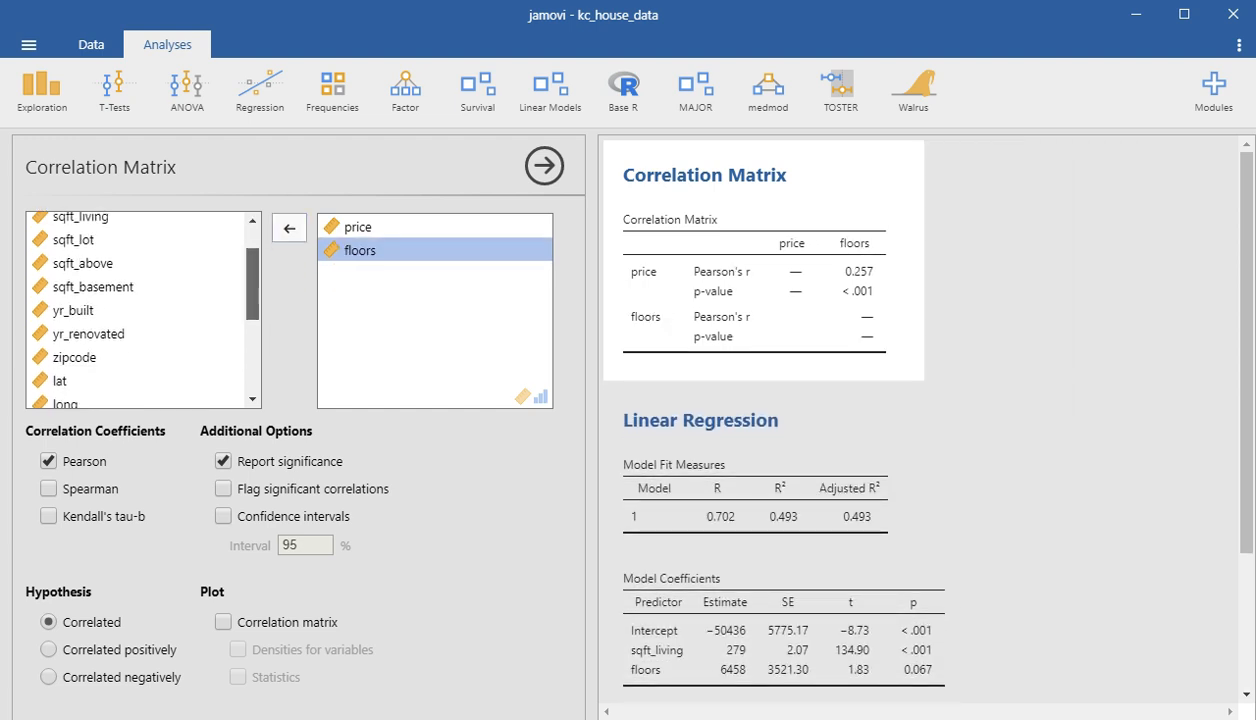
pyautogui.click(83, 263)
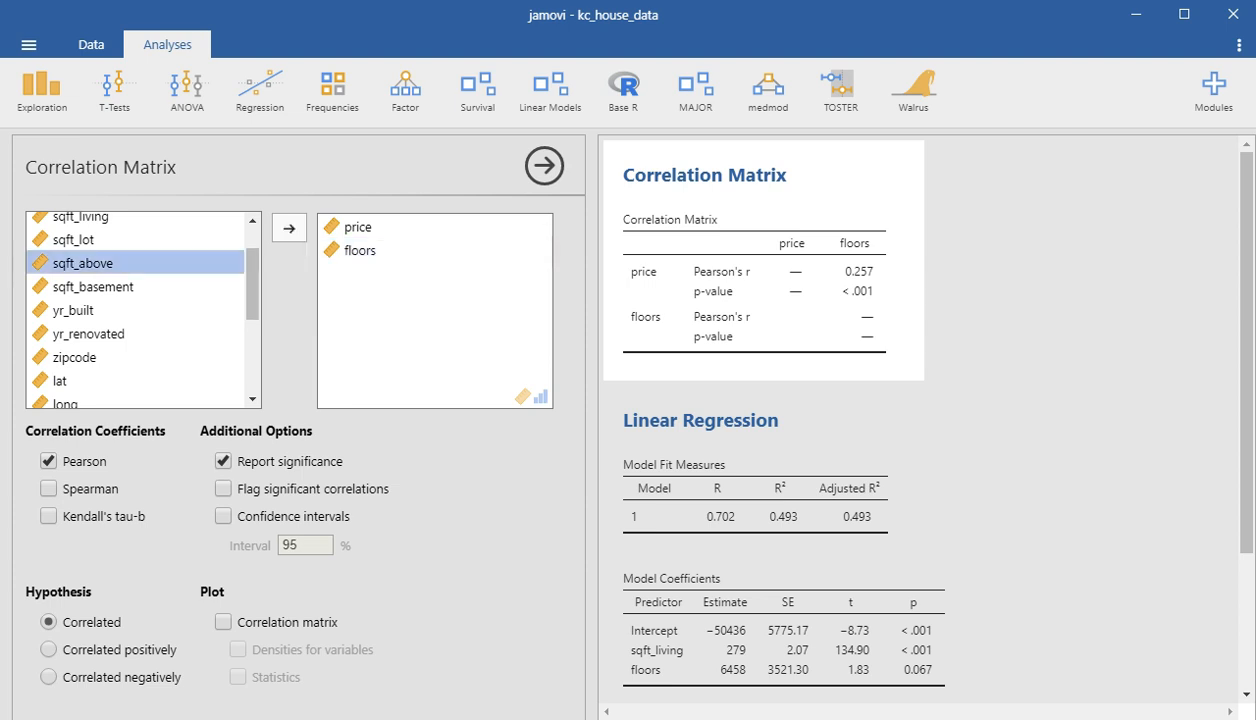
pyautogui.click(289, 228)
pyautogui.click(289, 228)
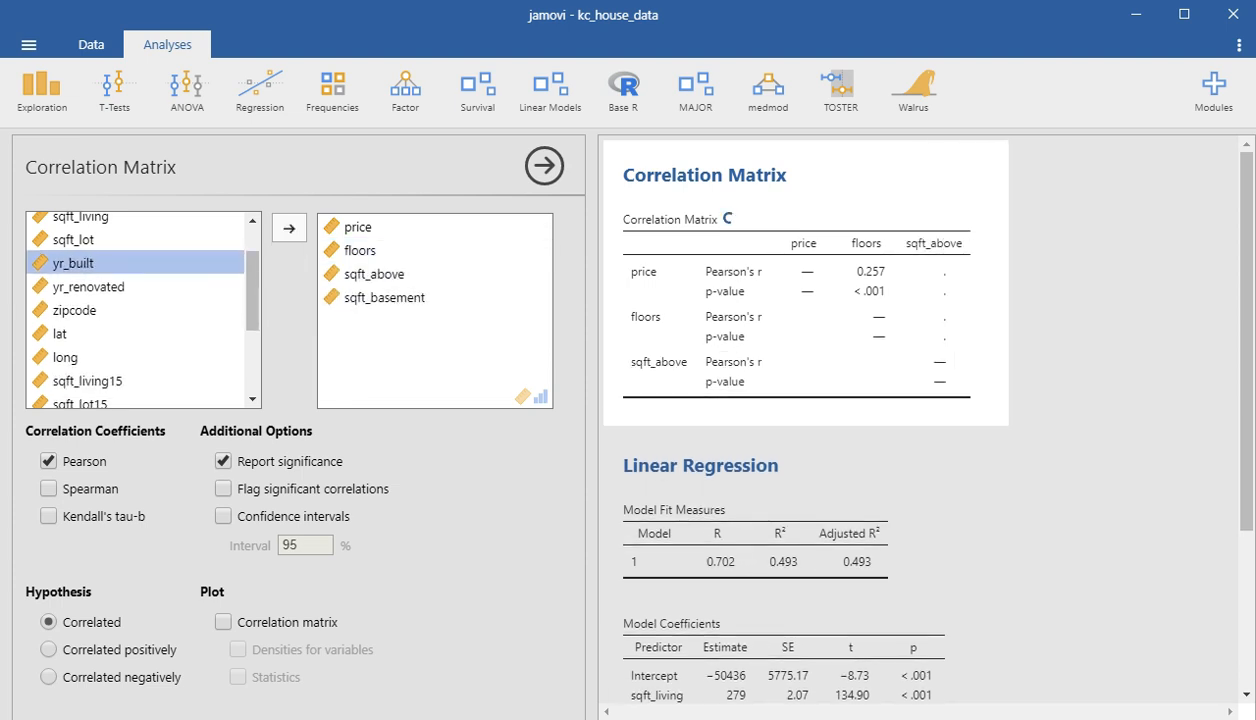
pyautogui.click(289, 228)
pyautogui.click(289, 228)
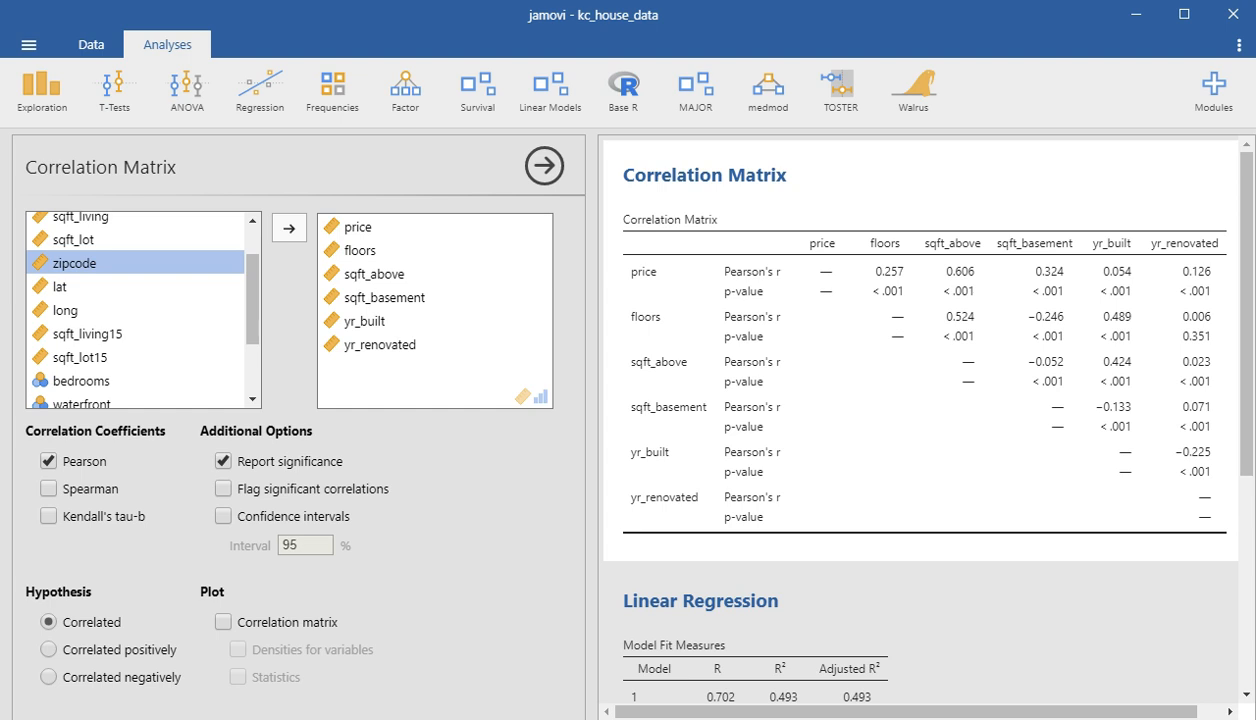
# - Examine lat, long, sqft_living15, sqft_lot15 and the other unused variables as candidates for the correlation matrix
pyautogui.click(60, 287)
pyautogui.click(65, 310)
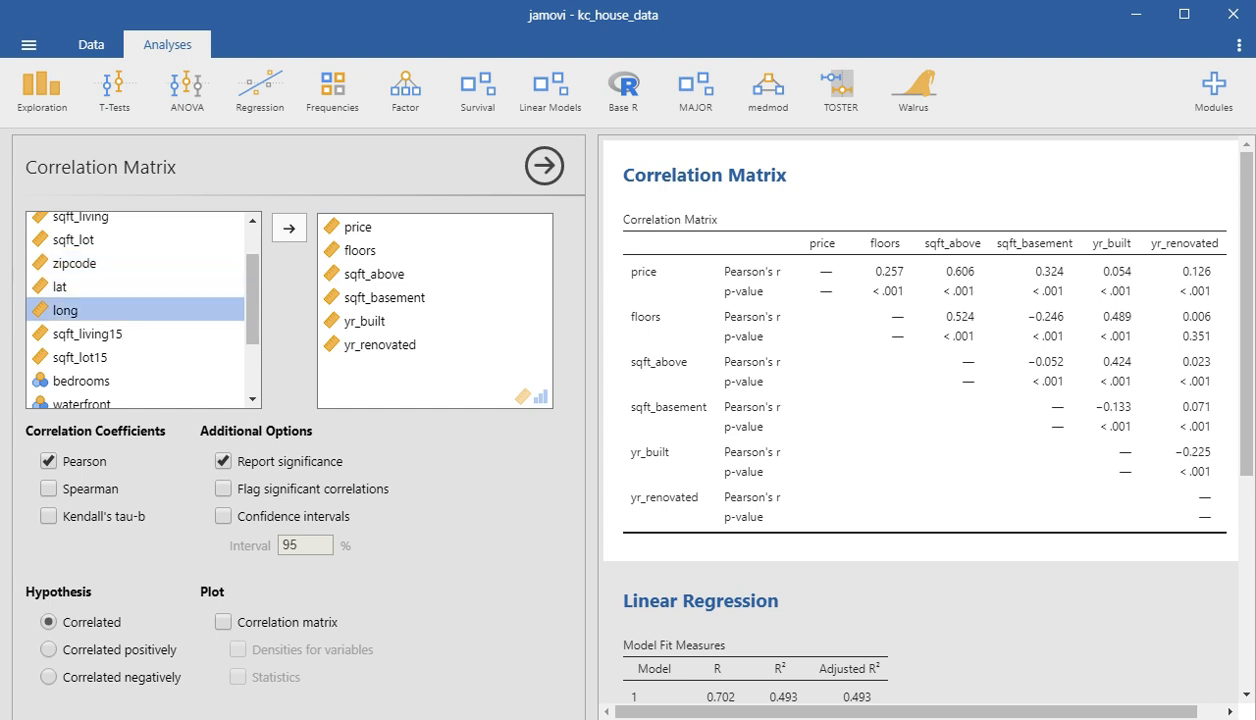
pyautogui.click(60, 287)
pyautogui.click(65, 310)
pyautogui.click(88, 334)
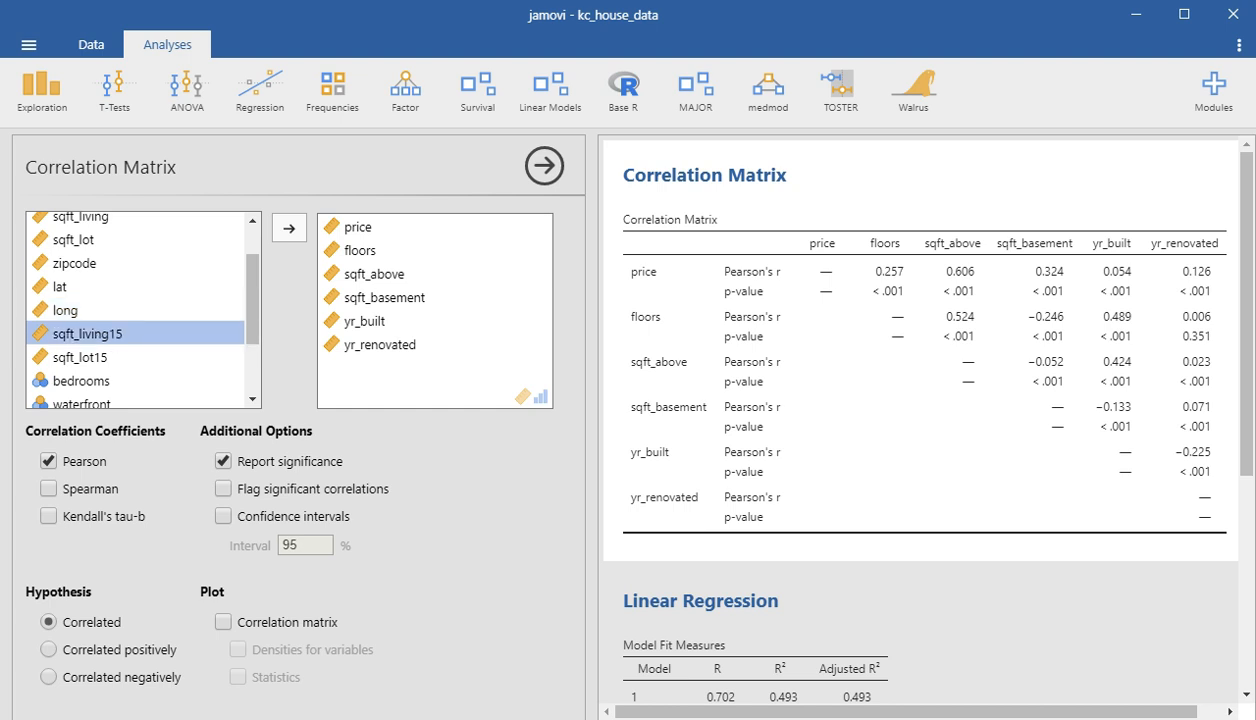
pyautogui.click(80, 357)
pyautogui.click(88, 334)
pyautogui.click(80, 357)
pyautogui.click(88, 334)
pyautogui.click(80, 357)
pyautogui.scroll(-3, 140, 310)
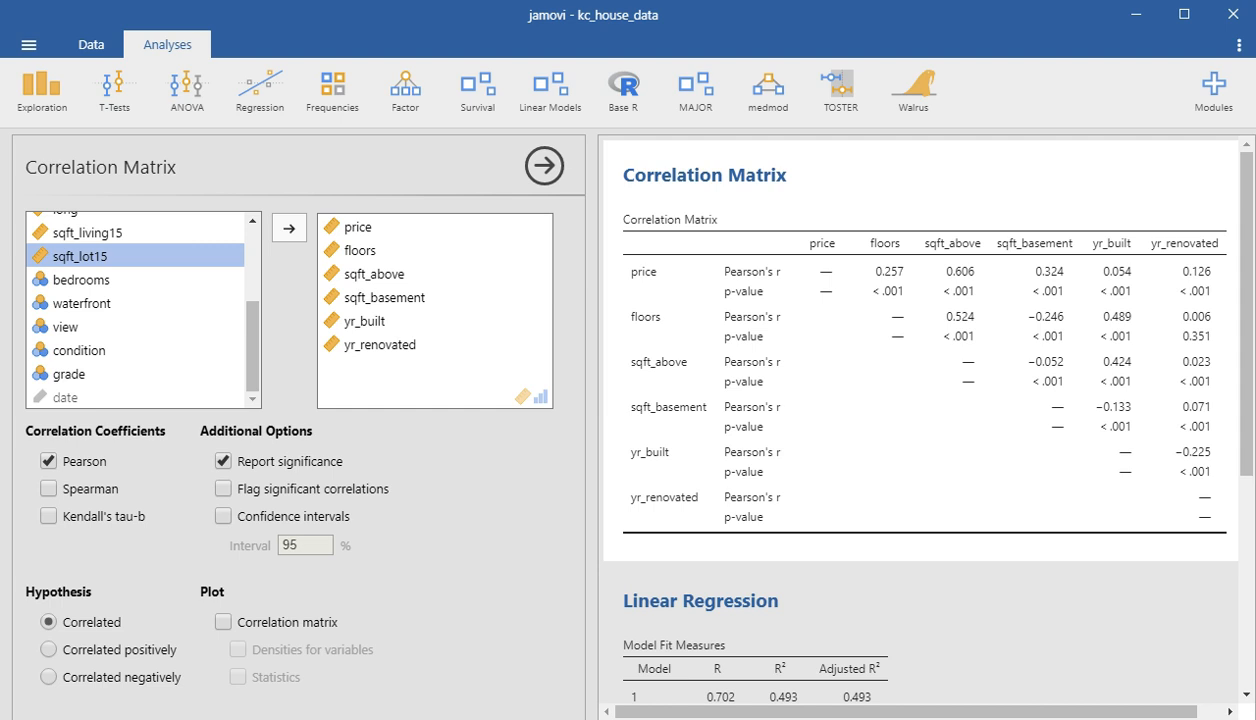
# - Remove yr_renovated, yr_built, sqft_basement and sqft_above from the correlation matrix
pyautogui.click(289, 228)
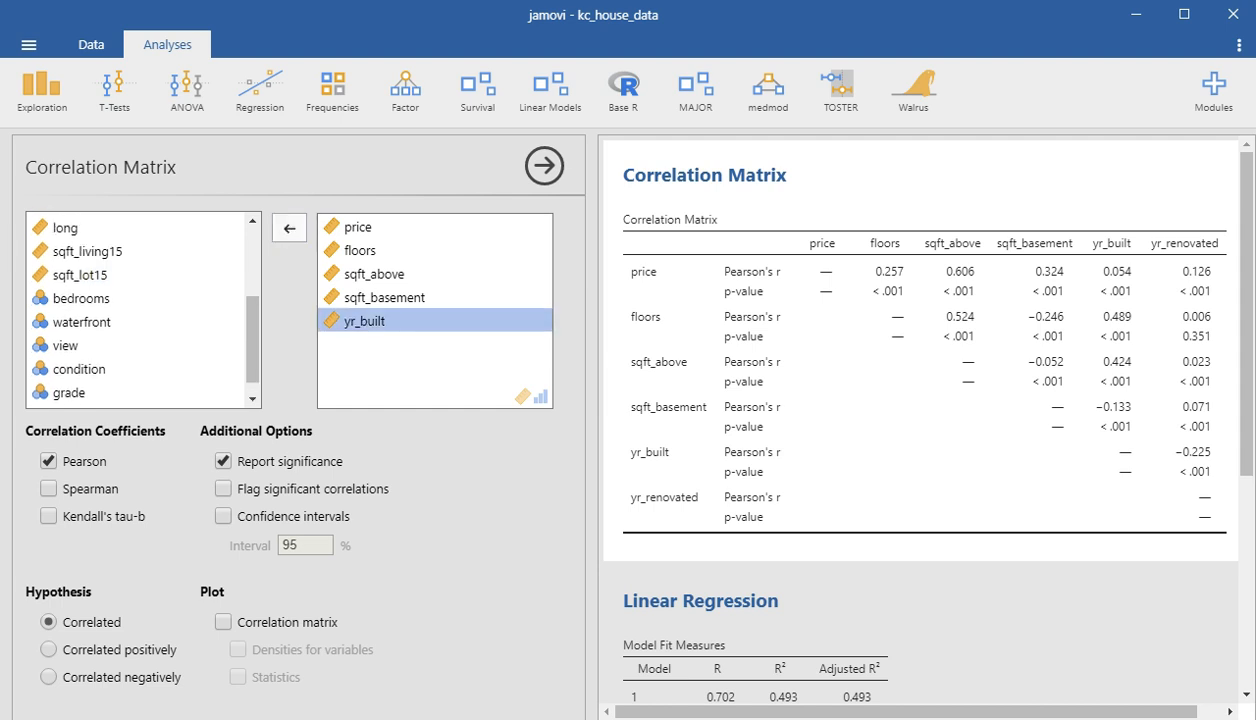
pyautogui.click(289, 228)
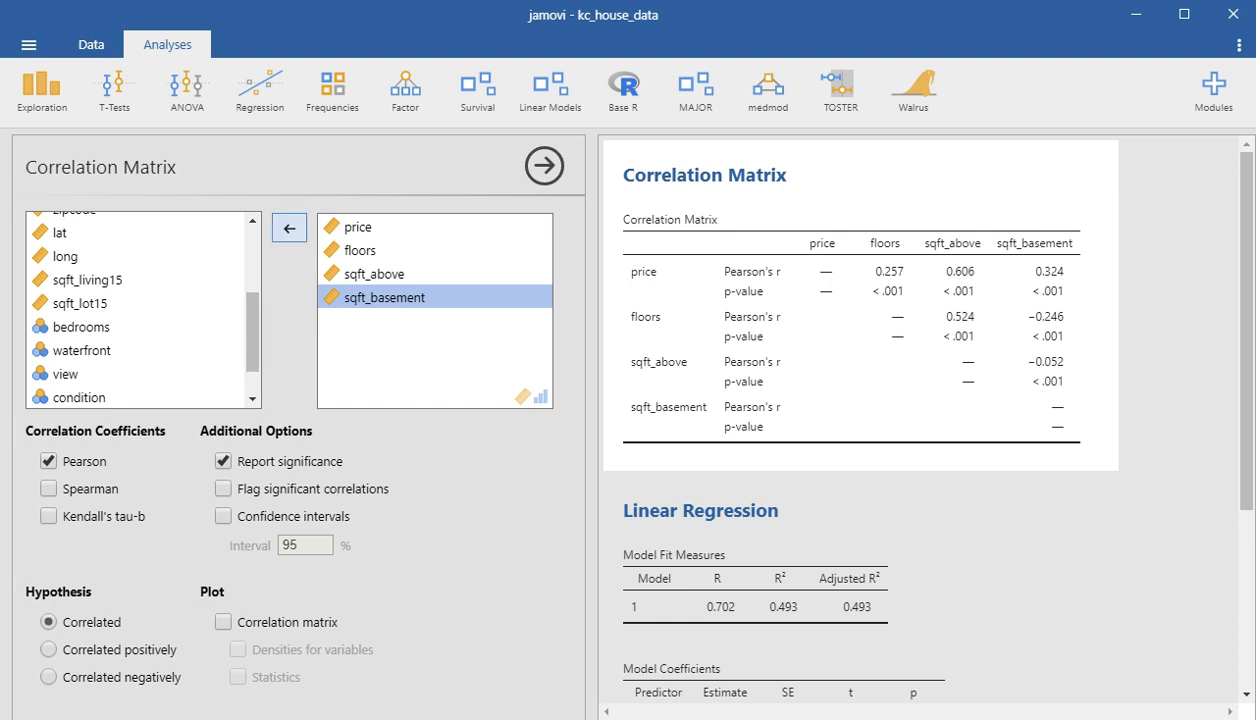
pyautogui.click(289, 228)
pyautogui.click(289, 228)
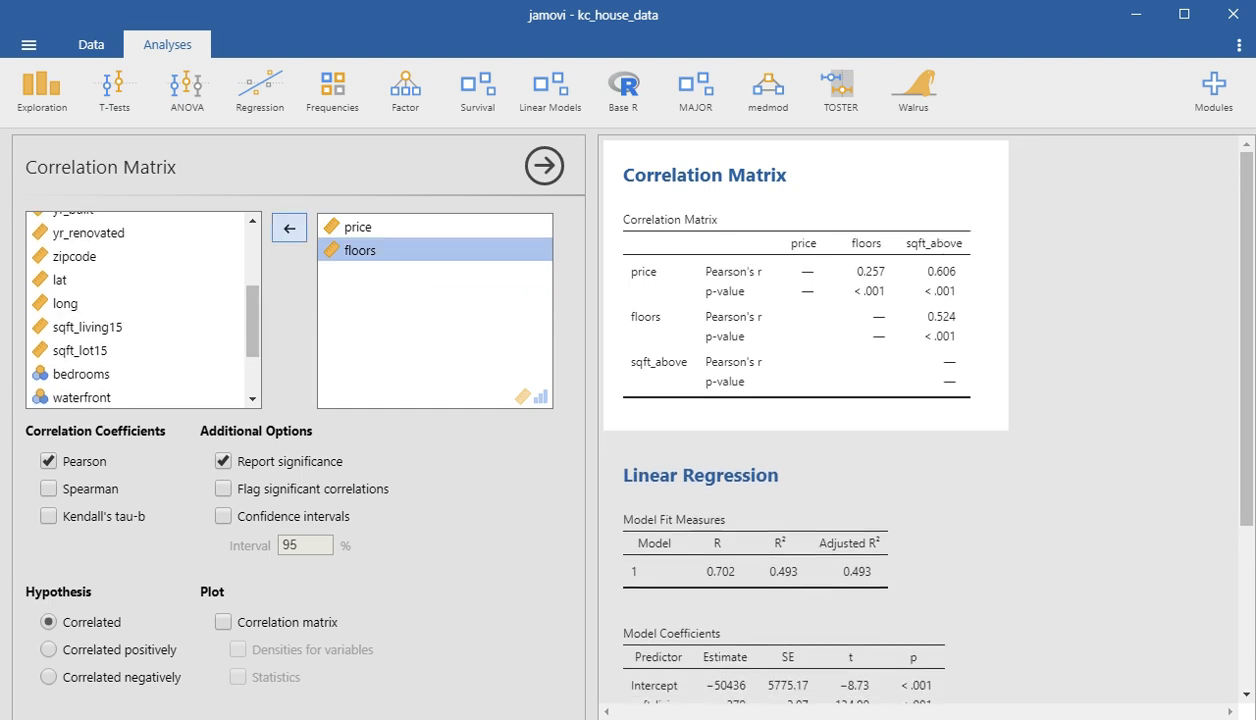
pyautogui.rightClick(755, 182)
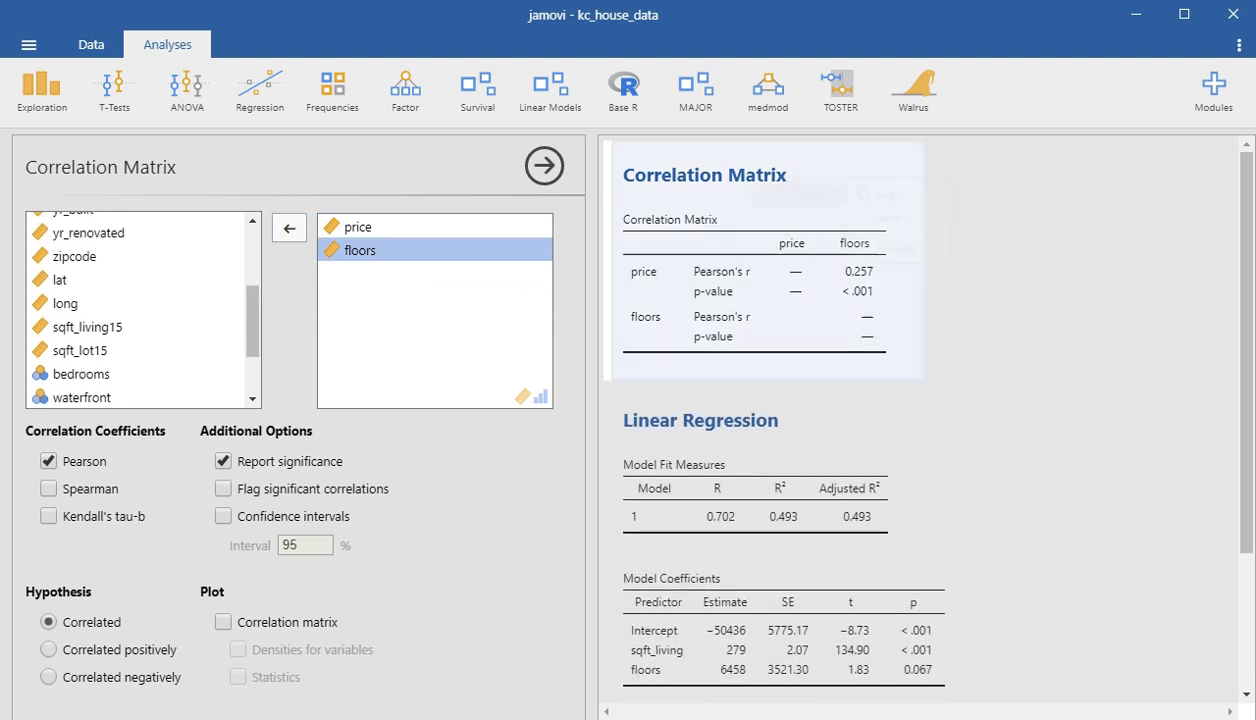
pyautogui.click(885, 192)
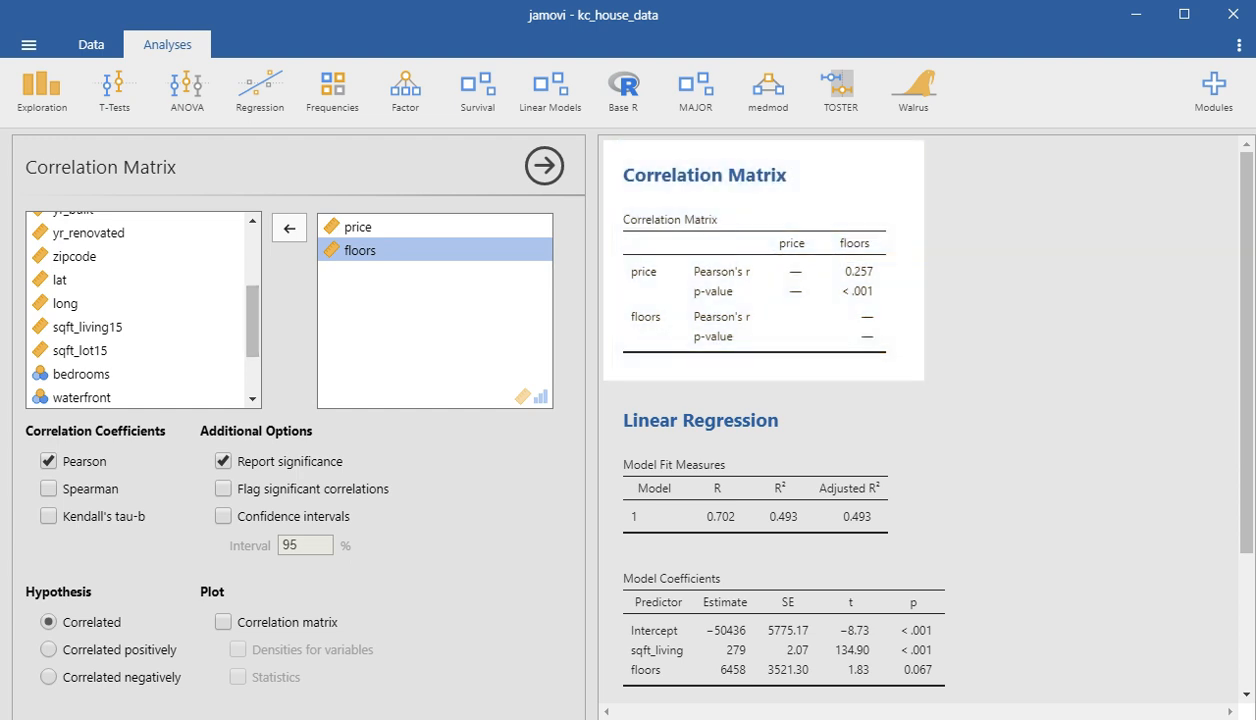
# - Set the measure type of the bedrooms variable to Continuous in the data setup
pyautogui.scroll(3, 140, 305)
pyautogui.scroll(2, 140, 305)
pyautogui.scroll(-6, 140, 305)
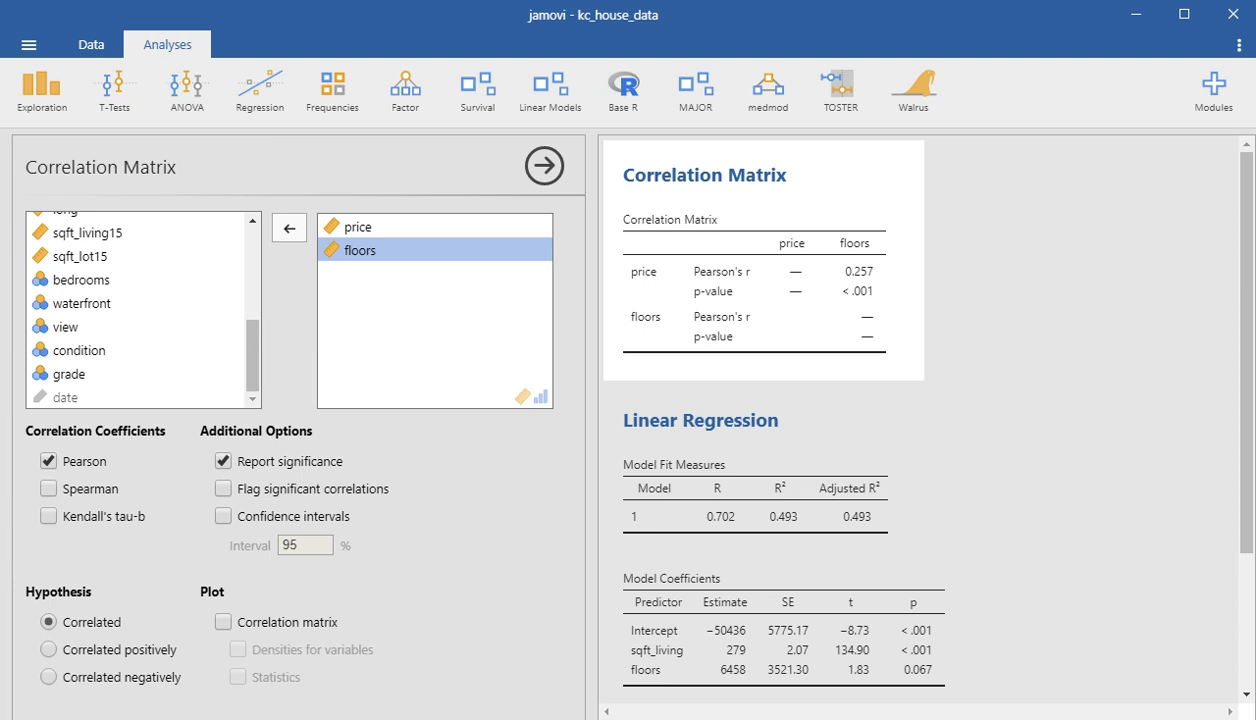
pyautogui.click(82, 280)
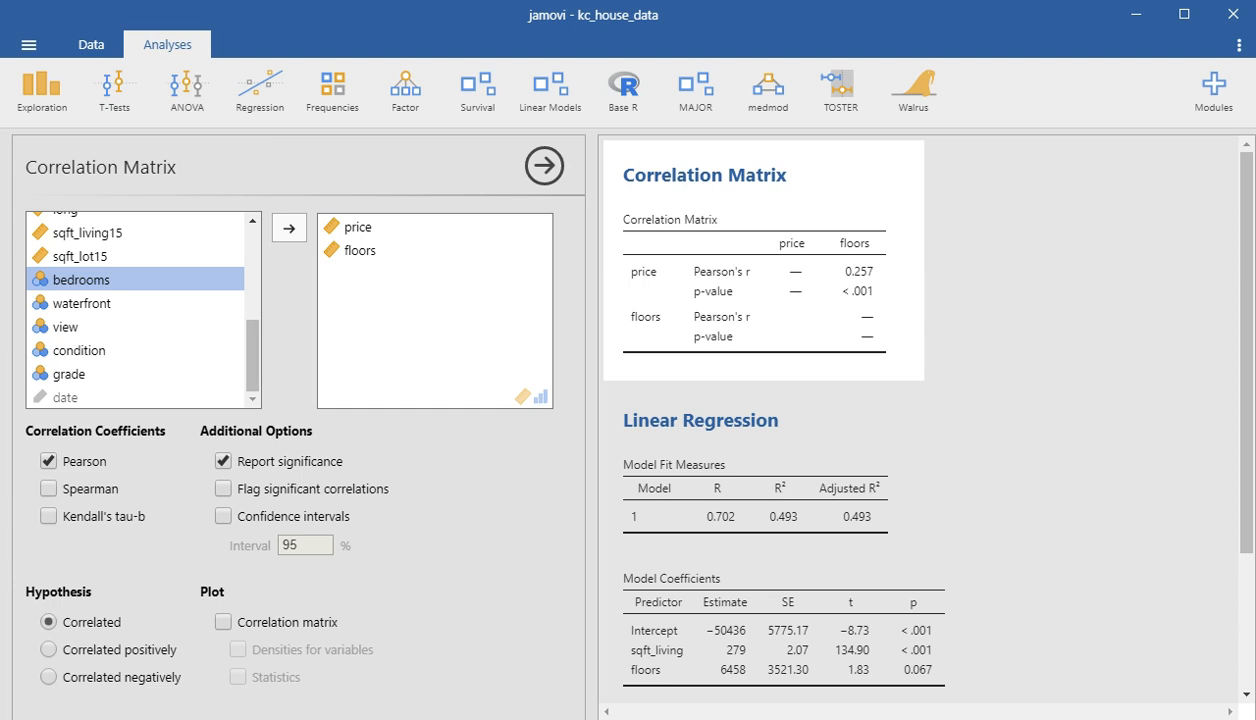
pyautogui.click(91, 44)
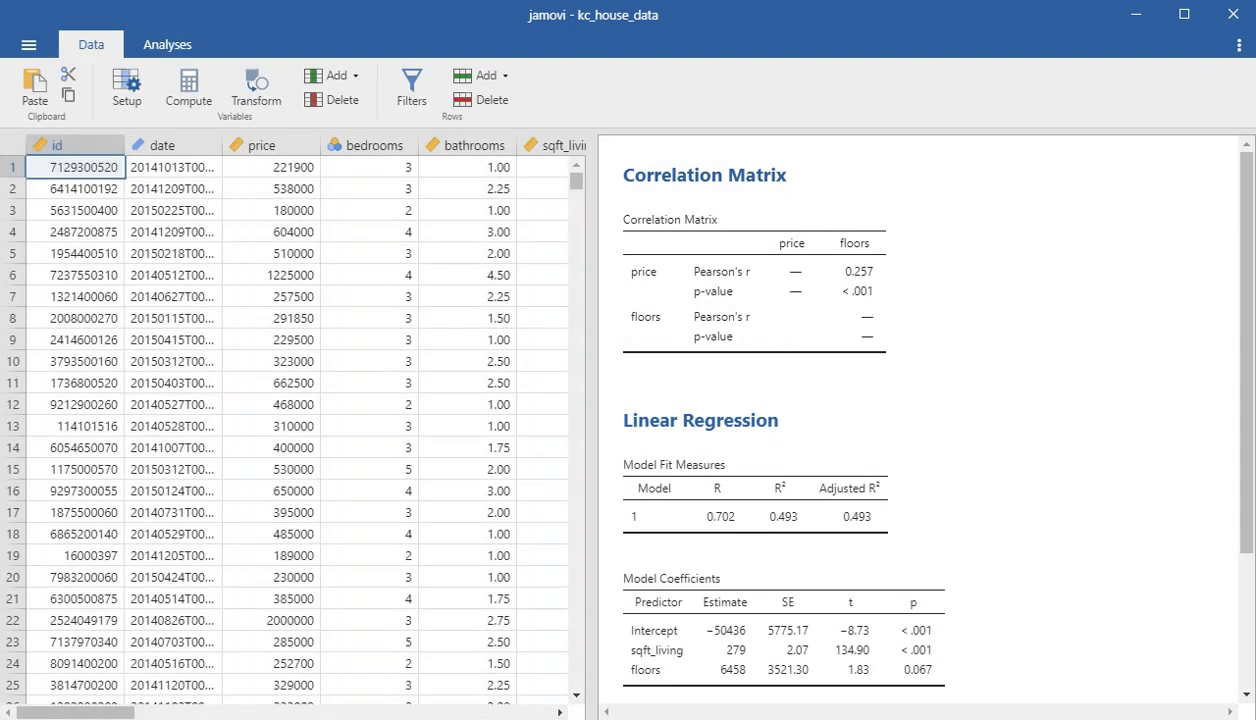
pyautogui.click(373, 146)
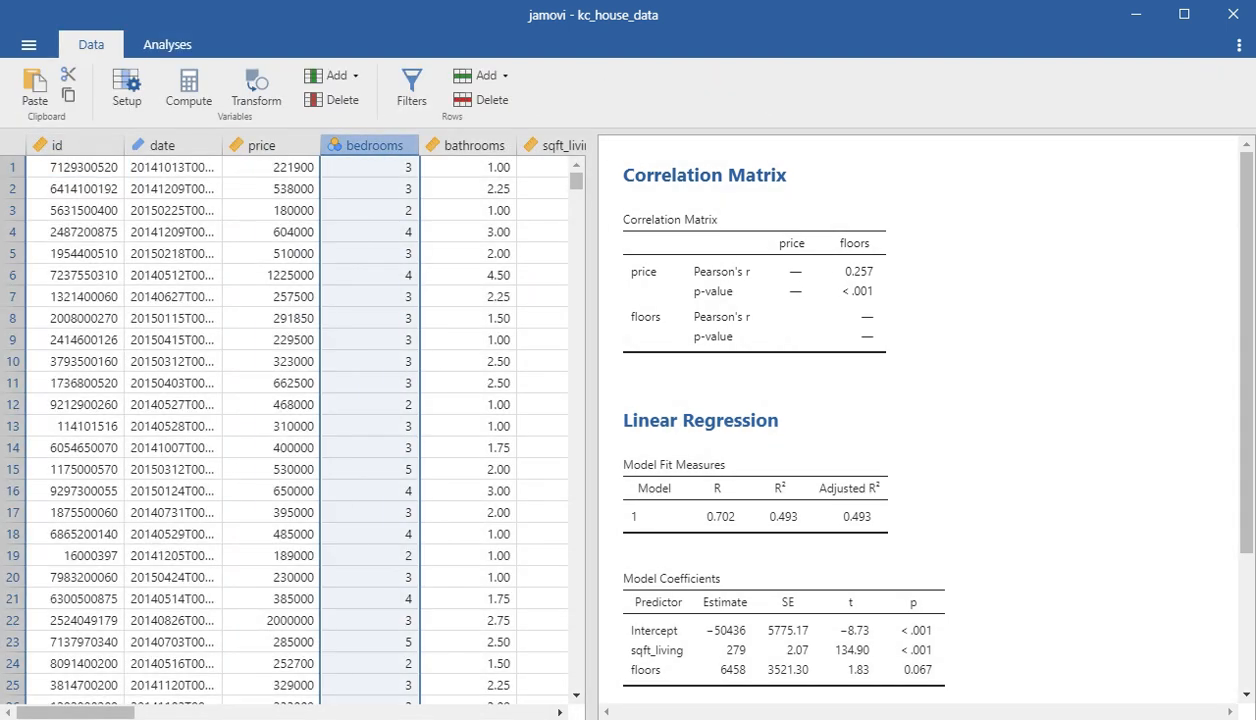
pyautogui.doubleClick(373, 146)
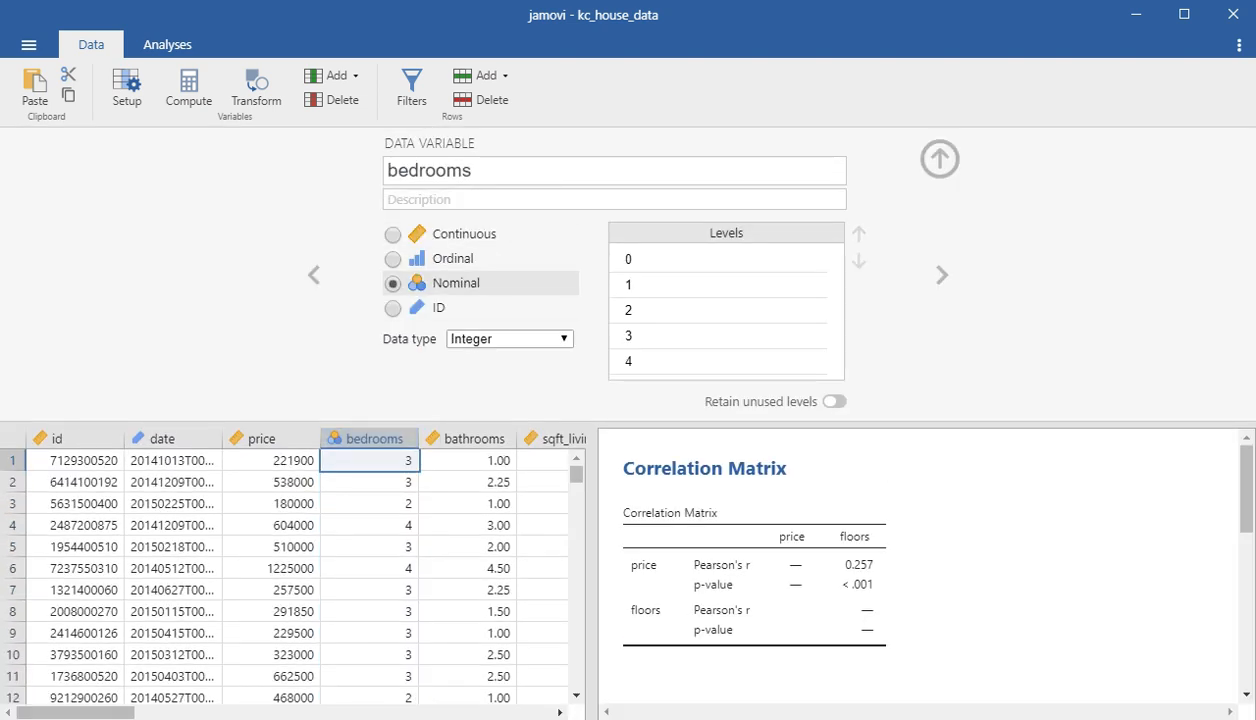
pyautogui.click(450, 234)
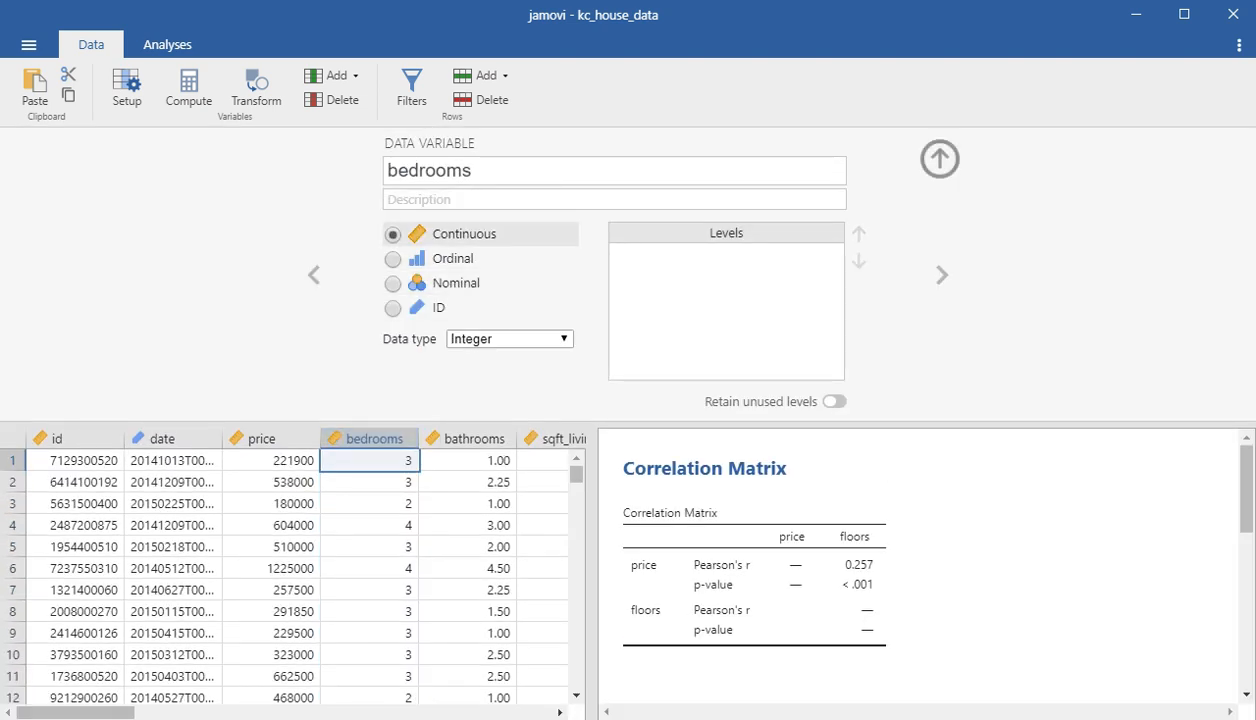
pyautogui.click(939, 158)
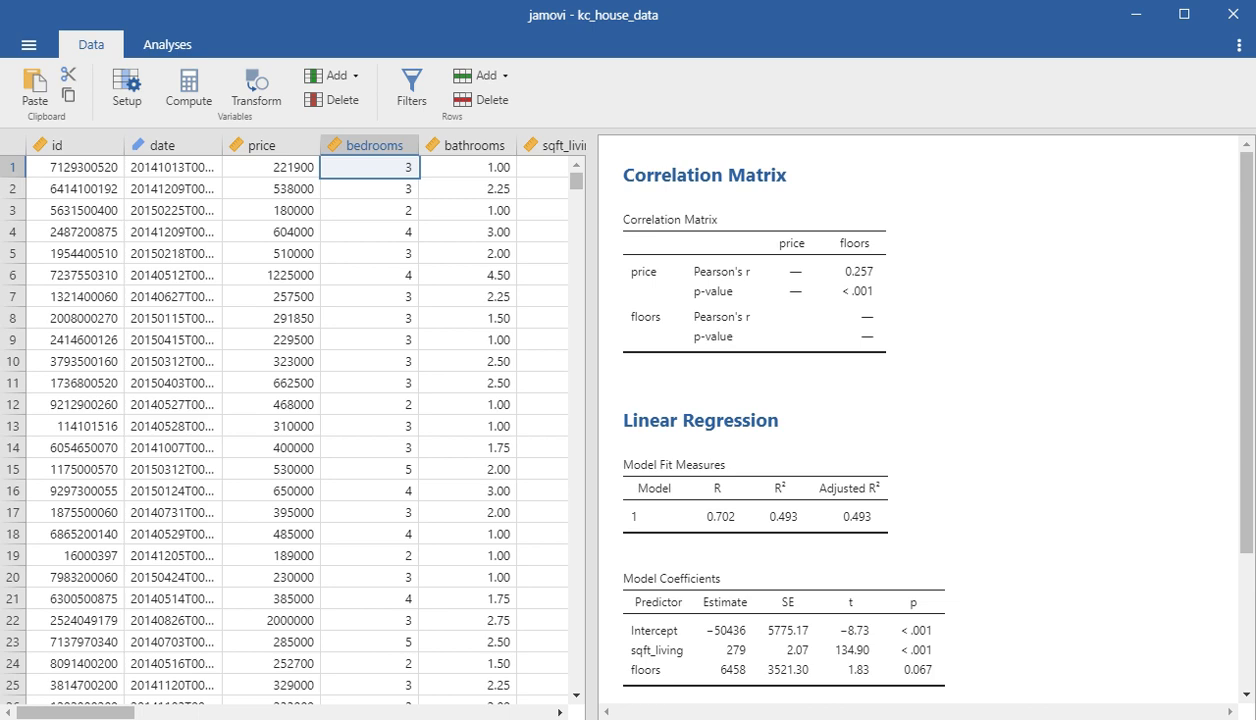
# - Add bedrooms to the correlation matrix alongside price and floors
pyautogui.click(795, 285)
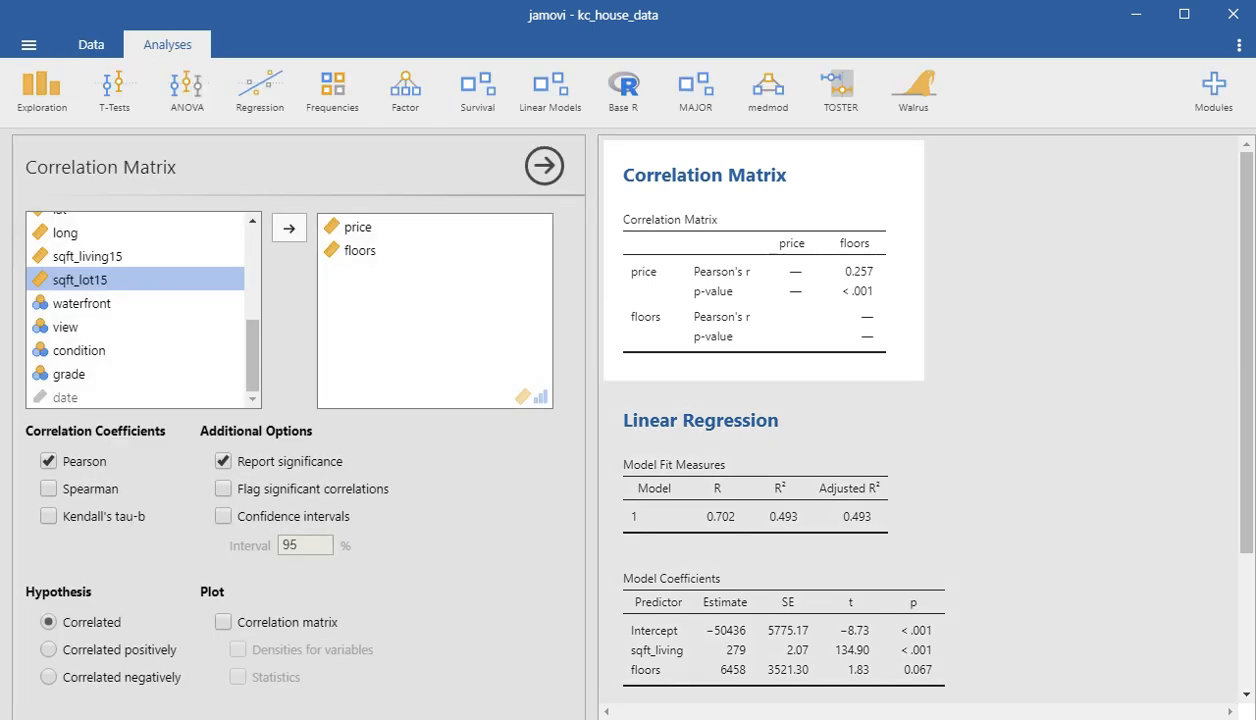
pyautogui.click(795, 480)
pyautogui.click(795, 285)
pyautogui.scroll(4, 140, 310)
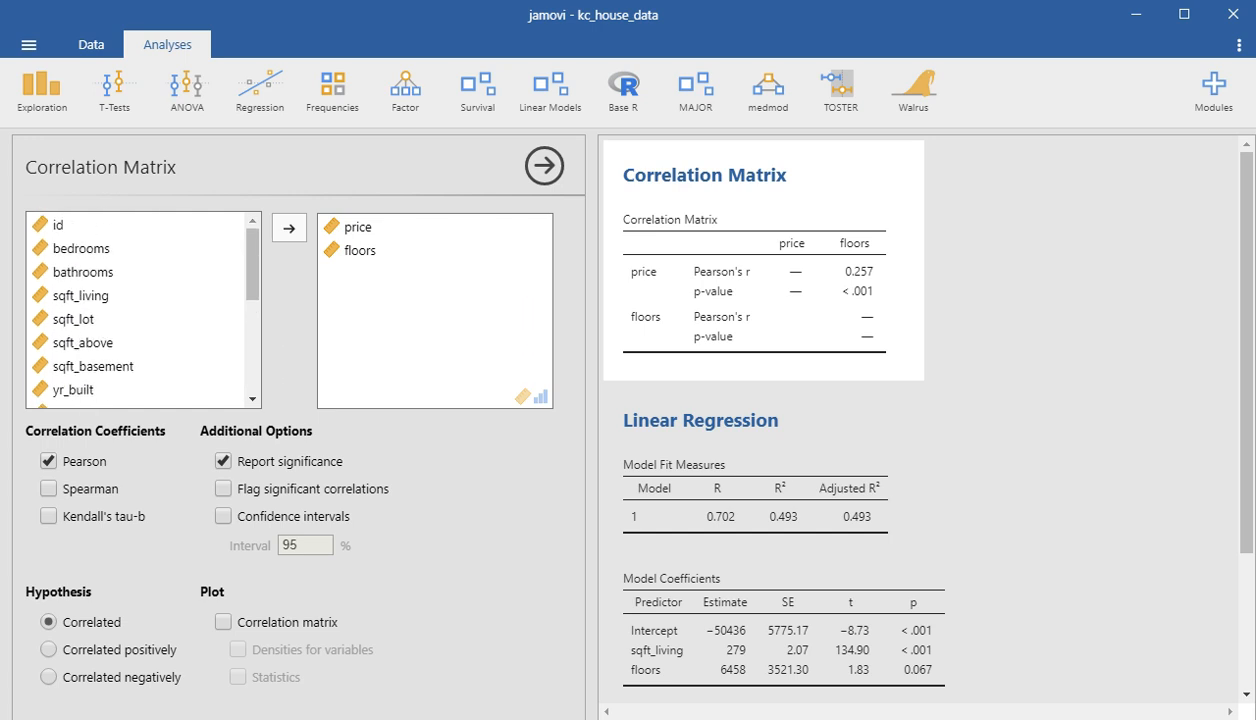
pyautogui.click(80, 248)
pyautogui.click(288, 228)
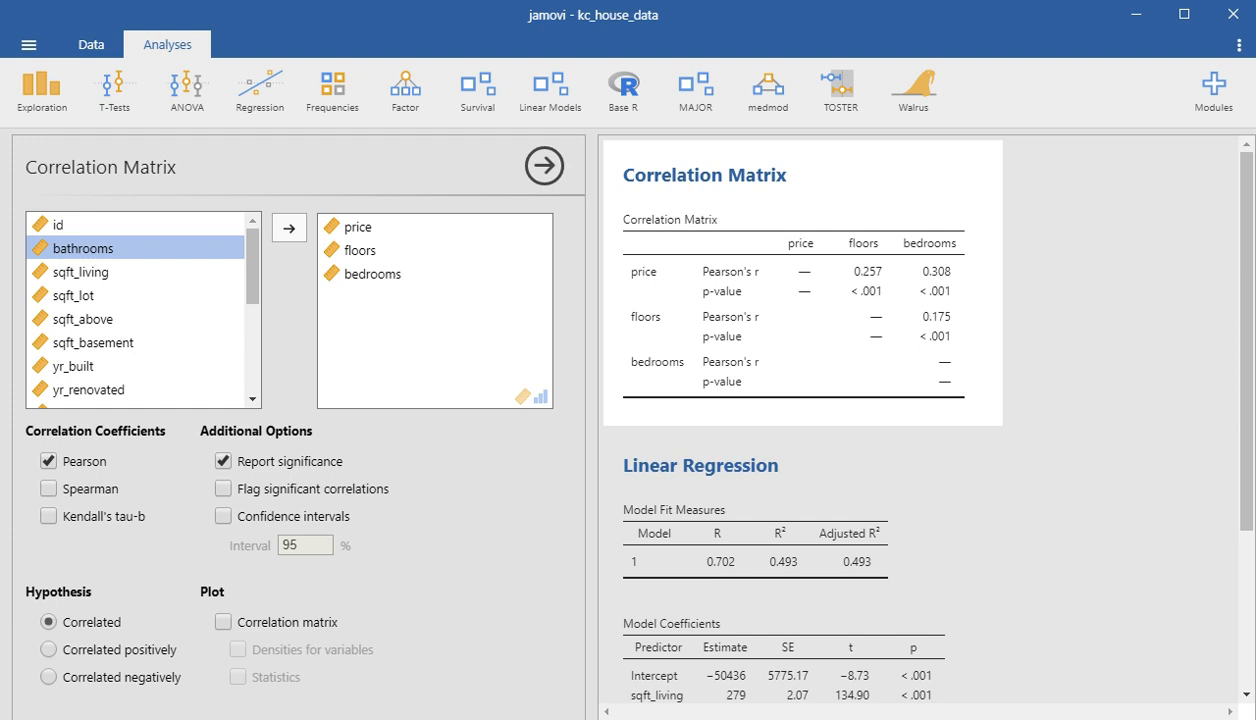
# - Replace the sqft_living covariate with bedrooms in the linear regression of price, keeping floors
pyautogui.scroll(-1, 780, 480)
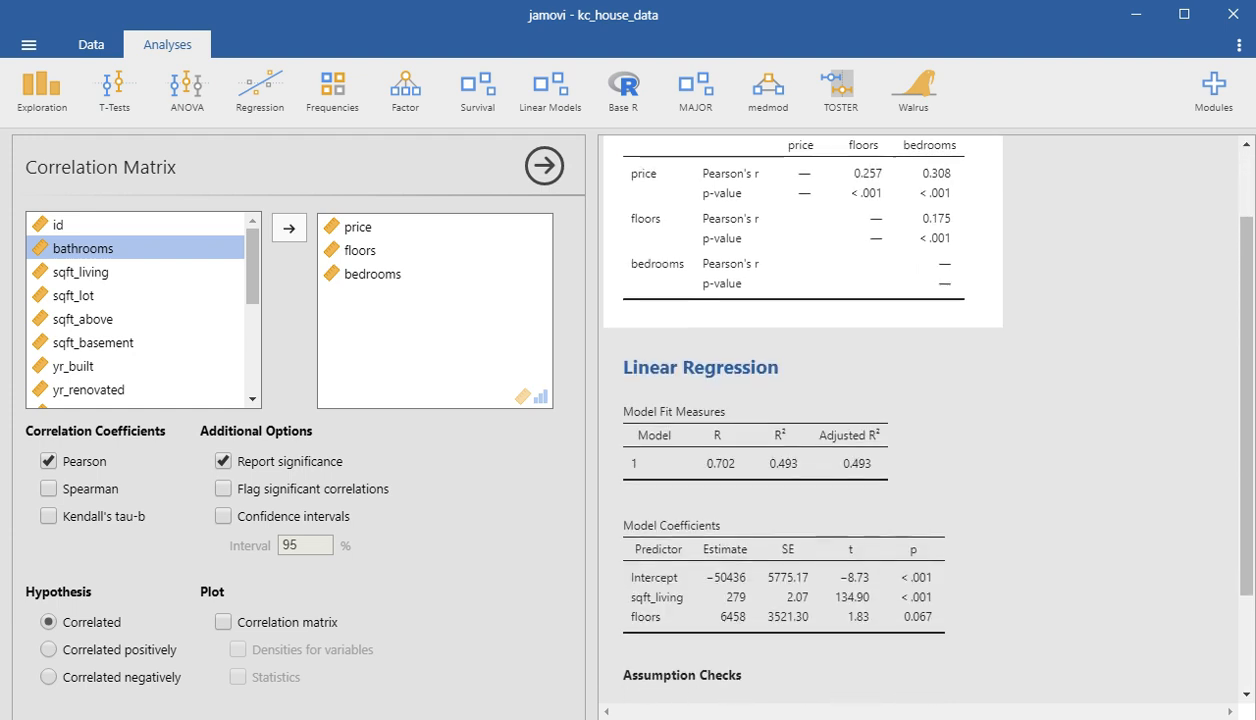
pyautogui.click(780, 480)
pyautogui.scroll(-2, 780, 480)
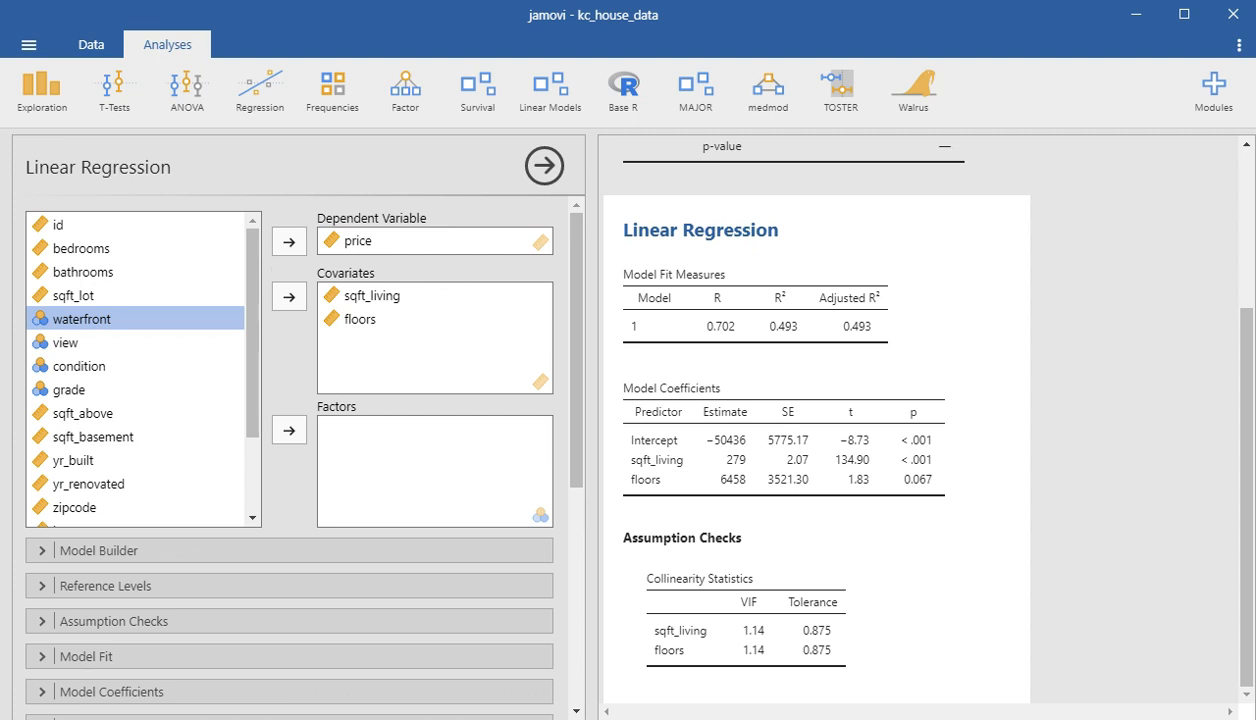
pyautogui.click(372, 296)
pyautogui.click(372, 296)
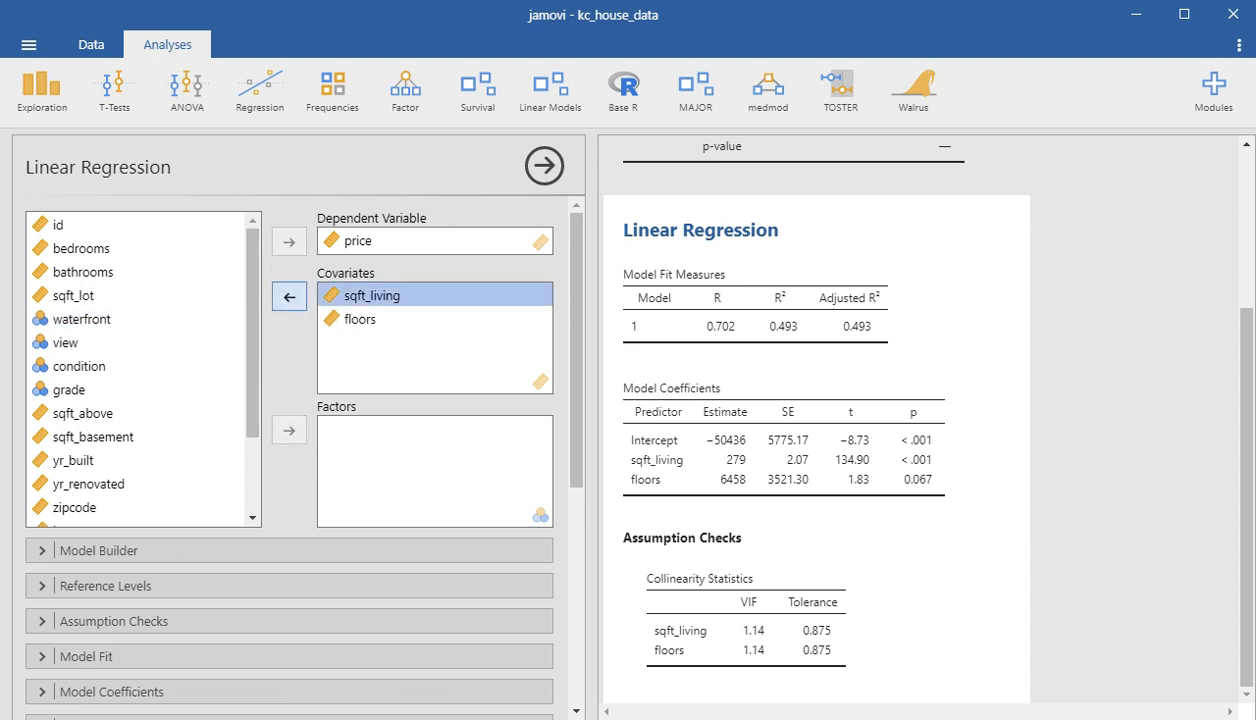
pyautogui.click(289, 296)
pyautogui.click(82, 249)
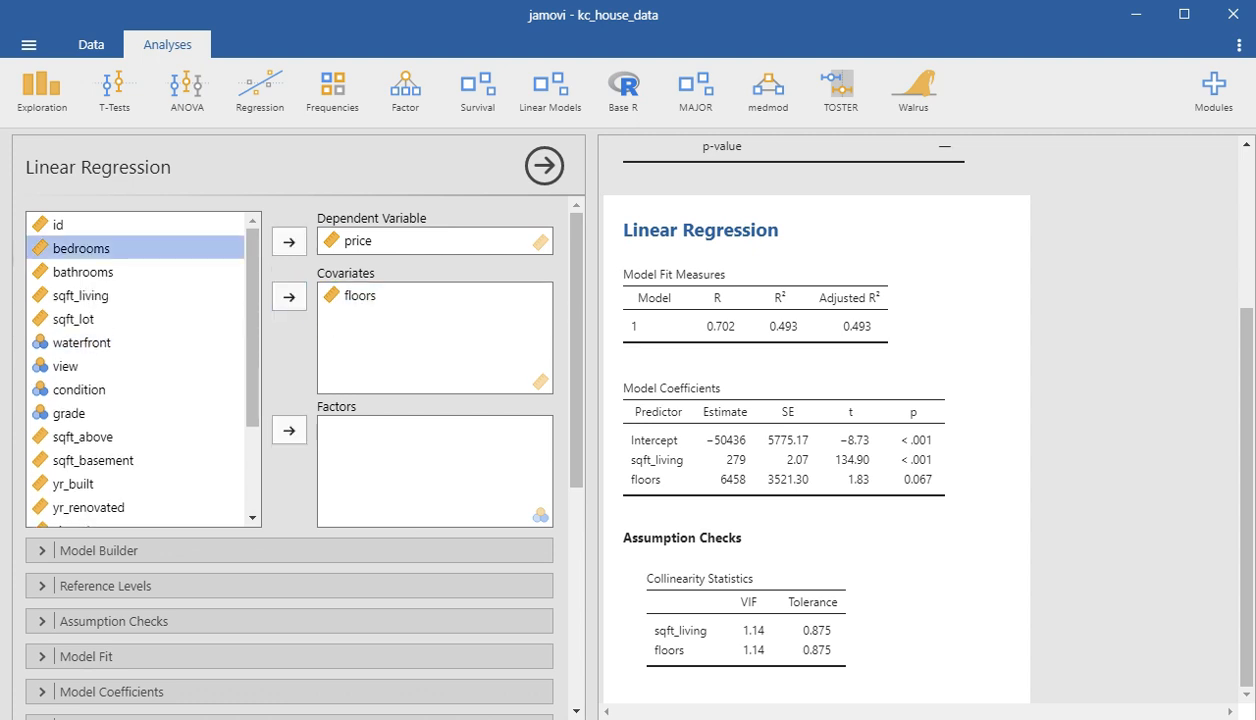
pyautogui.click(83, 272)
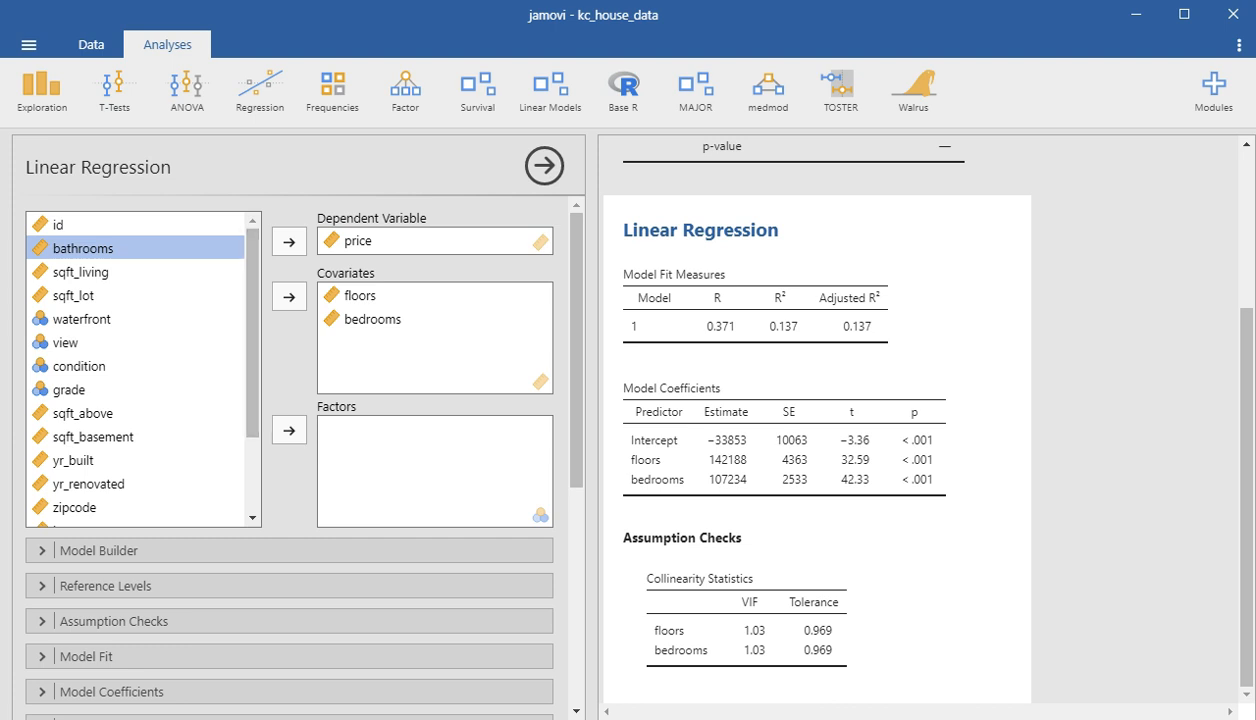
# - Try waterfront as a factor in the linear regression, and take it back out of the factors
pyautogui.click(82, 319)
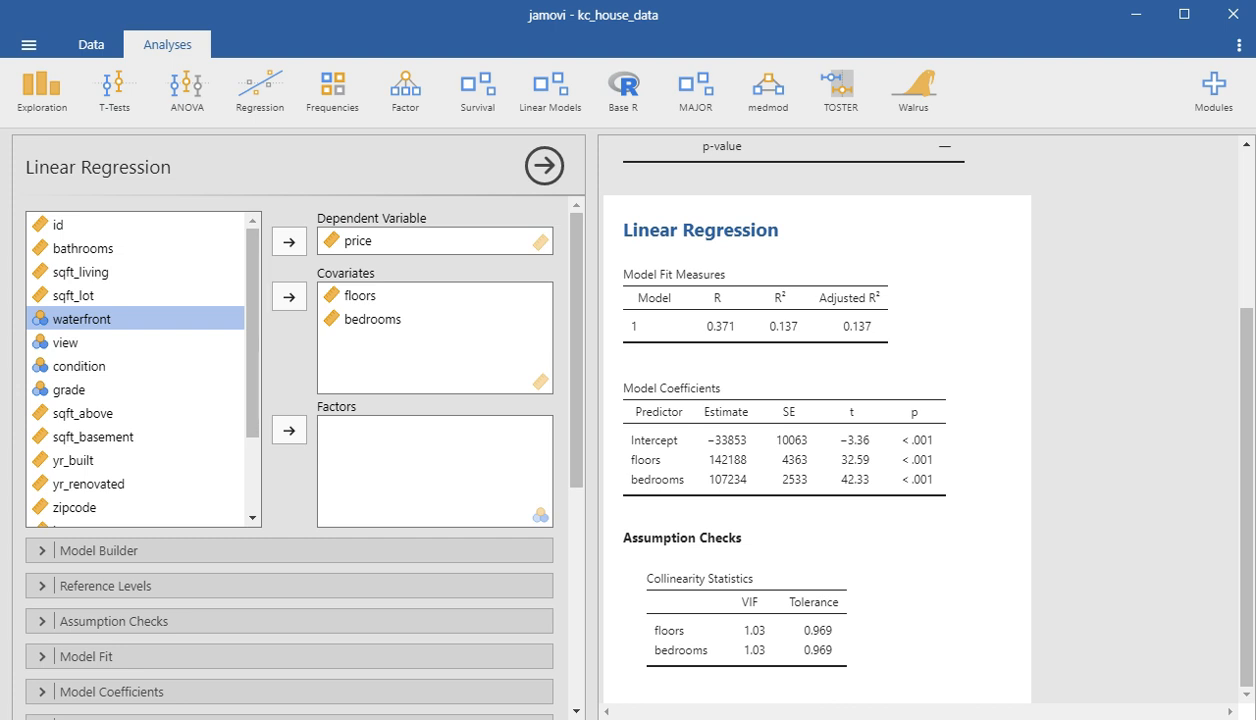
pyautogui.click(289, 430)
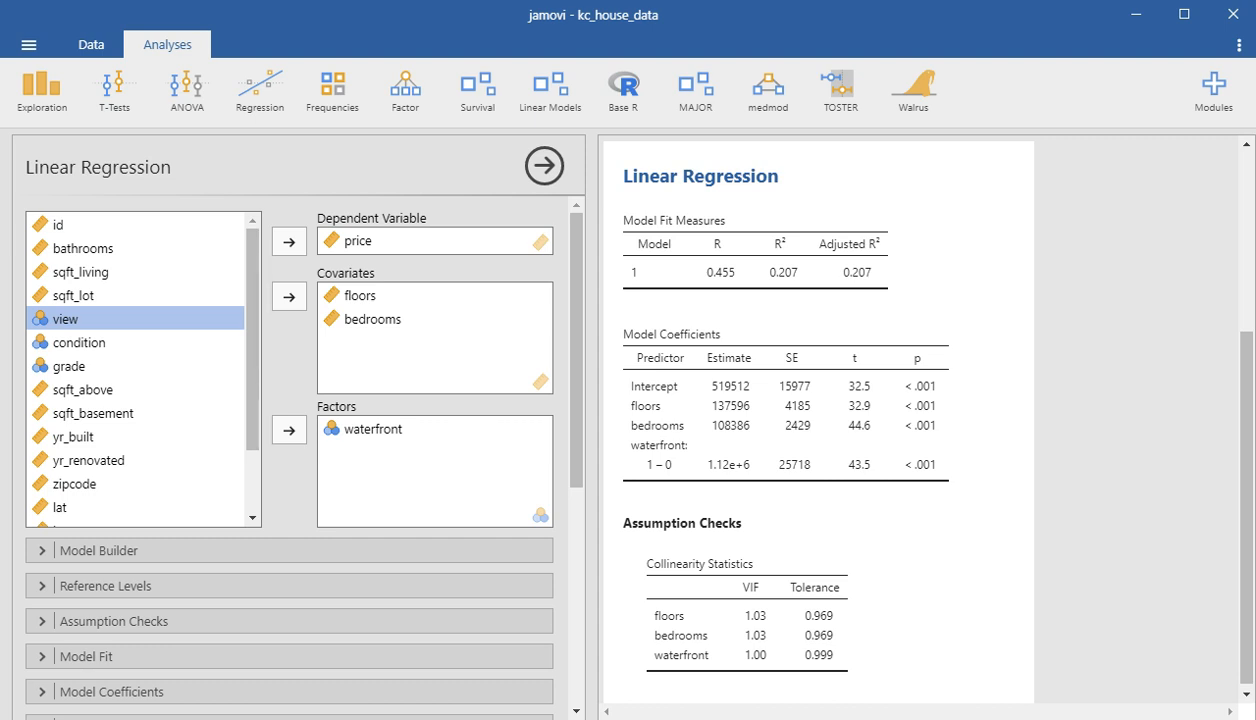
pyautogui.click(372, 429)
pyautogui.click(289, 430)
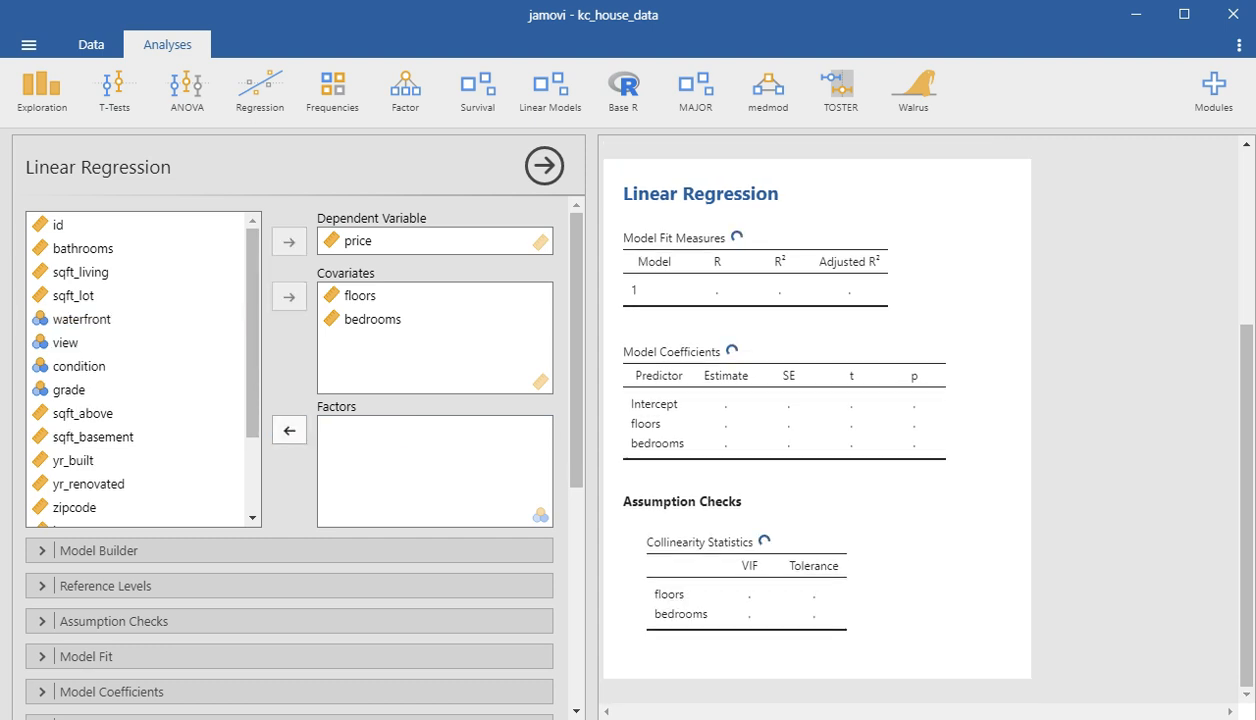
# - Add waterfront to the regression's covariates alongside floors and bedrooms
pyautogui.click(82, 319)
pyautogui.click(289, 297)
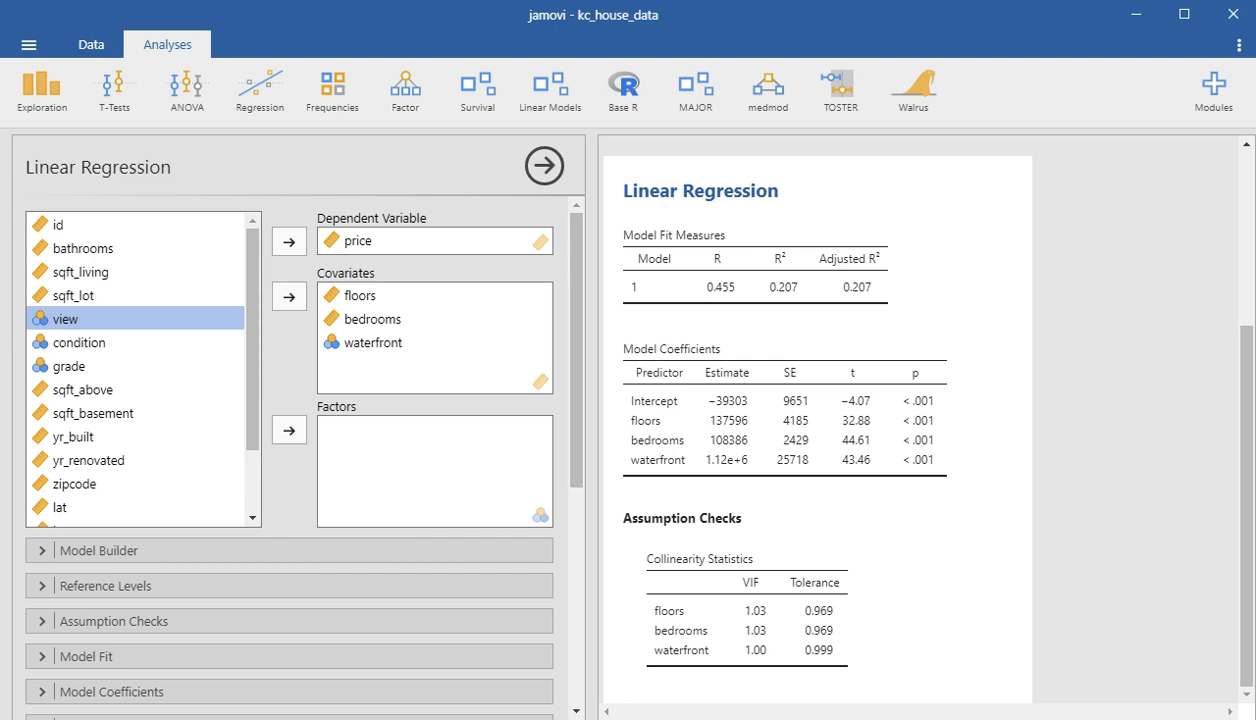
# - Add the bedrooms ✻ waterfront interaction to Block 1 of the regression model
pyautogui.scroll(-3, 298, 449)
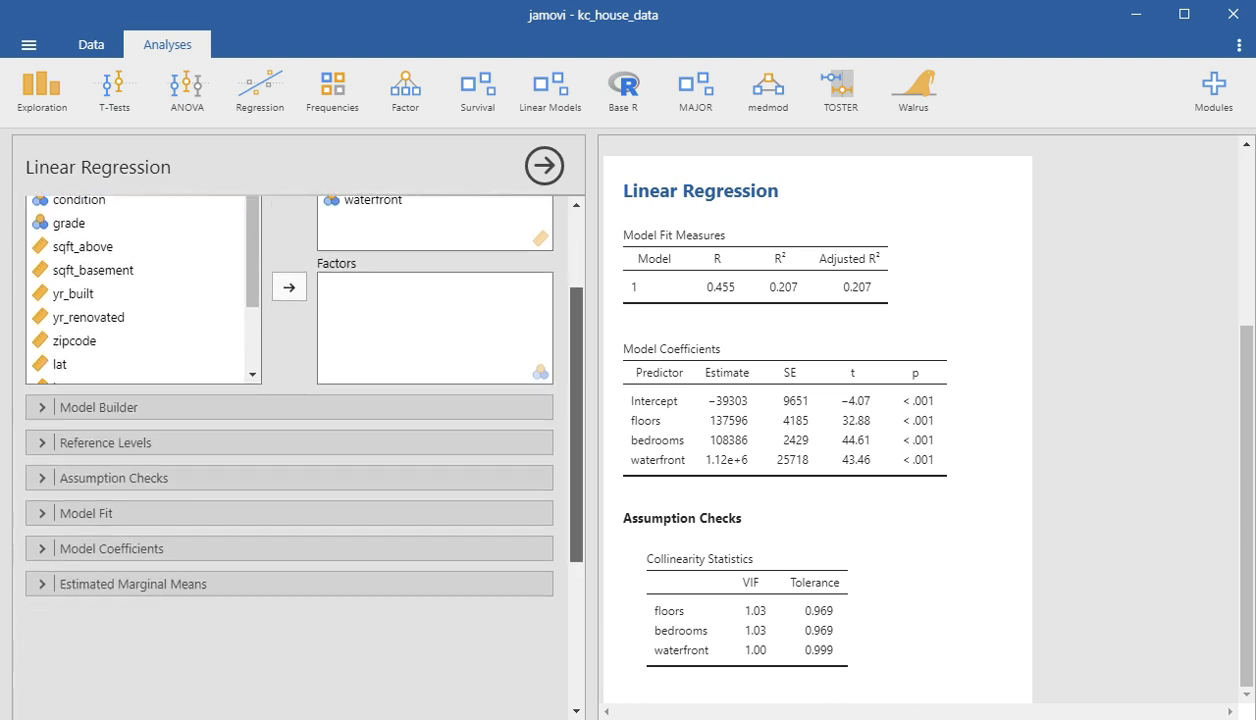
pyautogui.click(99, 407)
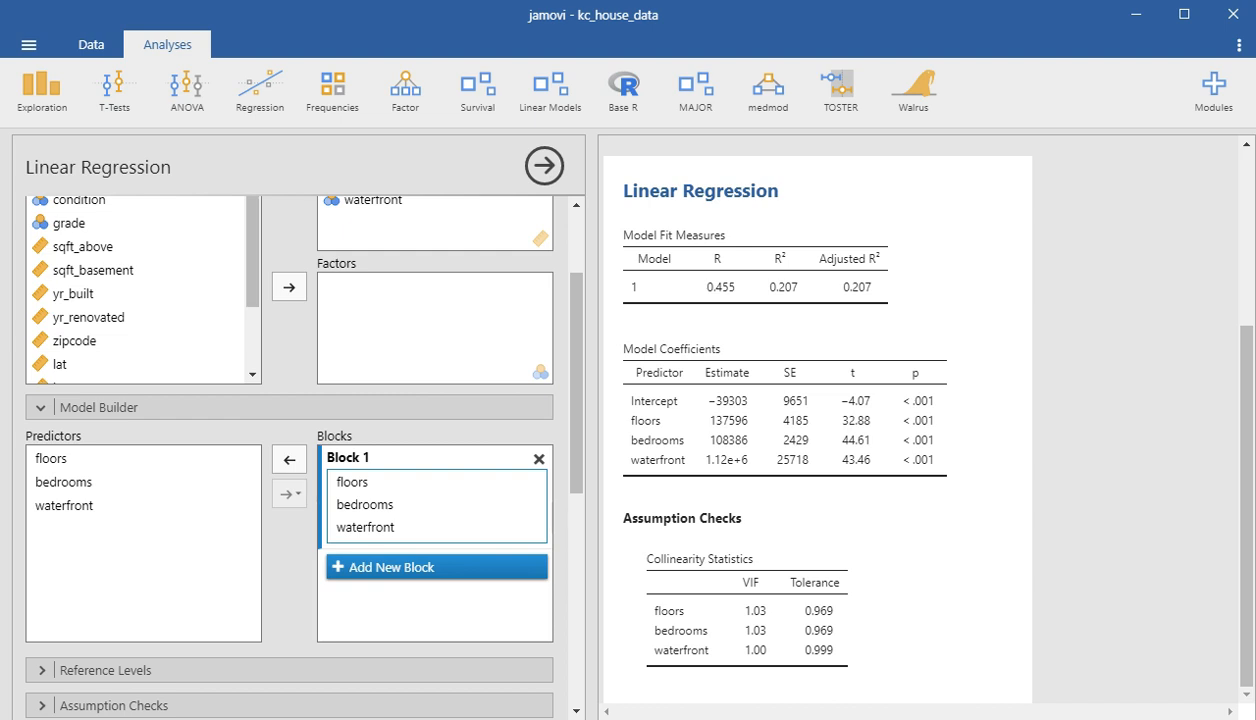
pyautogui.click(64, 482)
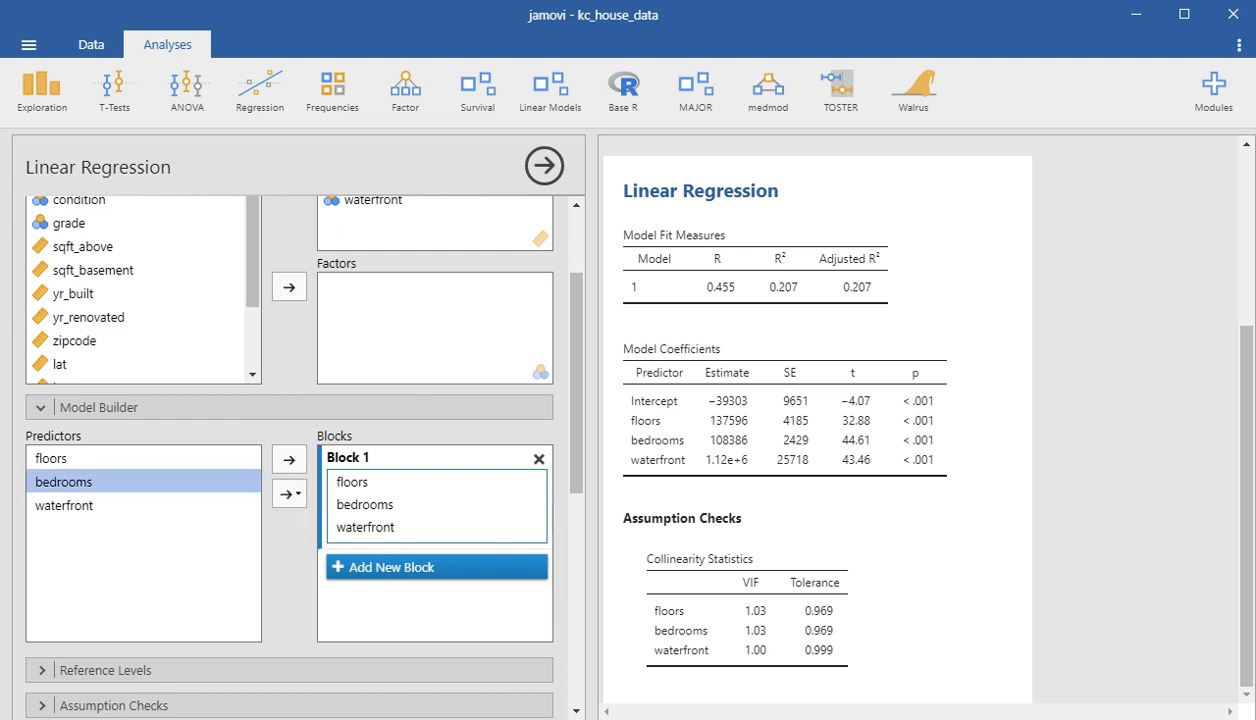
pyautogui.keyDown('ctrl'); pyautogui.click(64, 505); pyautogui.keyUp('ctrl')
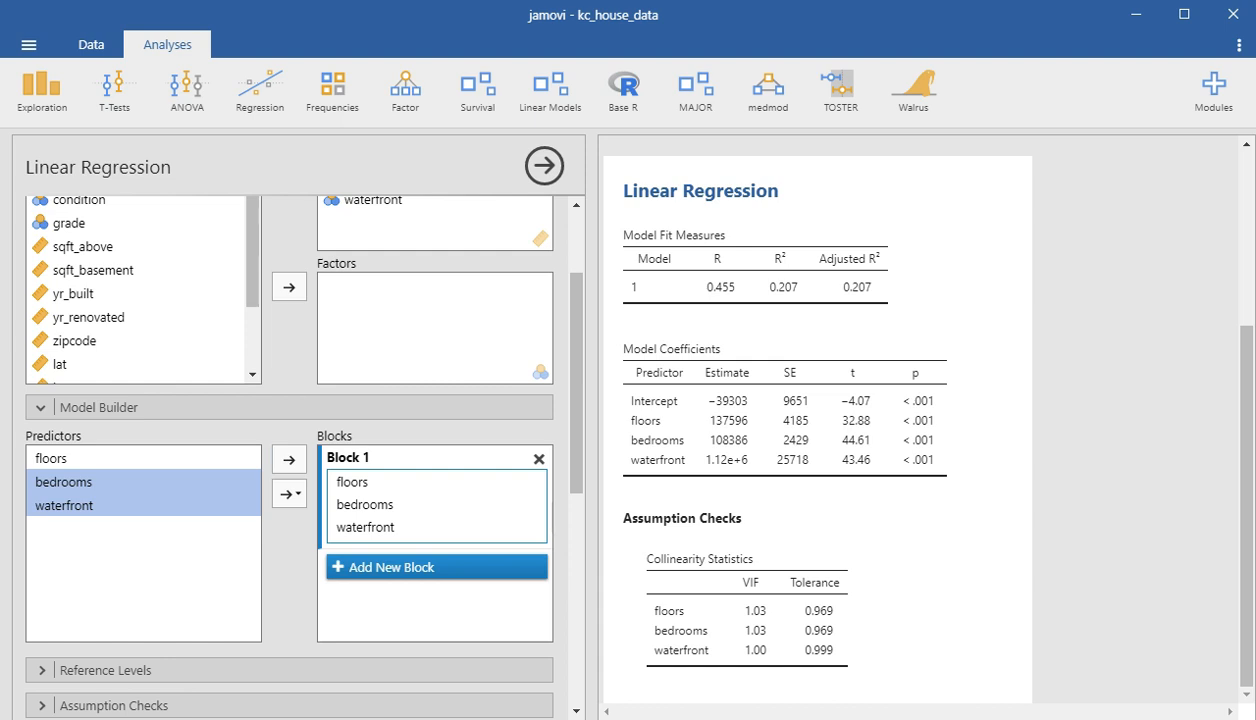
pyautogui.click(289, 493)
pyautogui.click(308, 519)
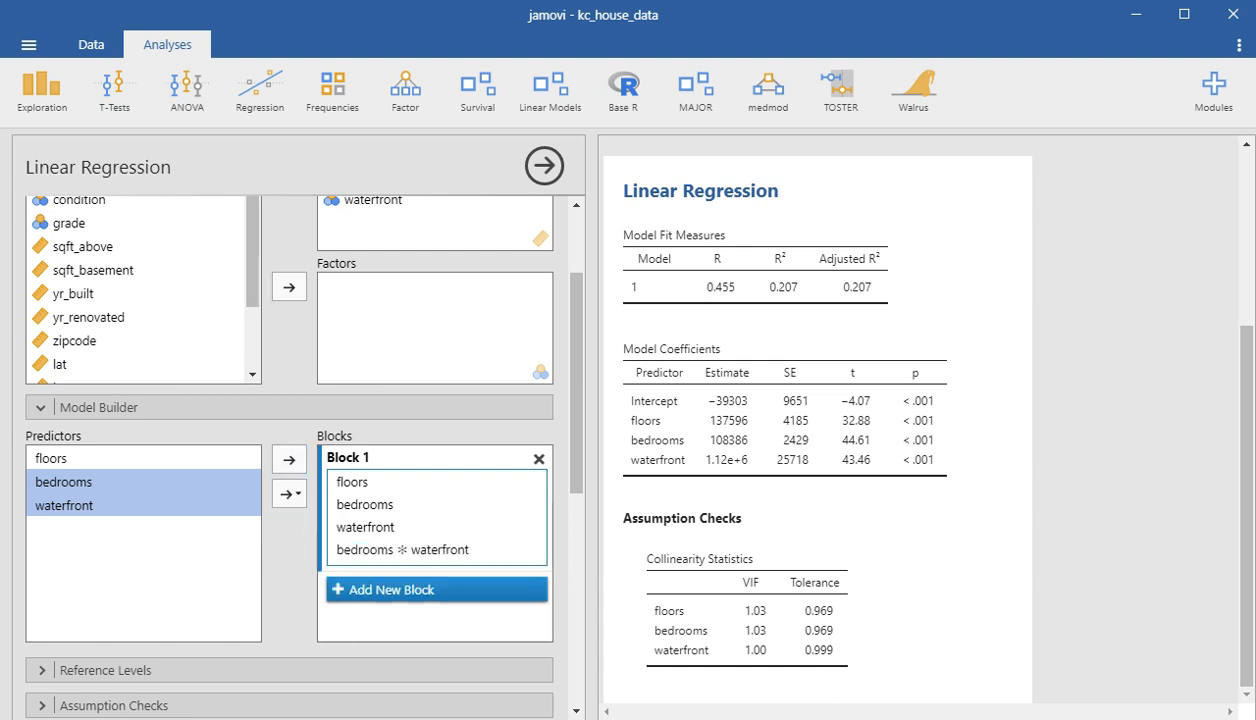
pyautogui.click(98, 407)
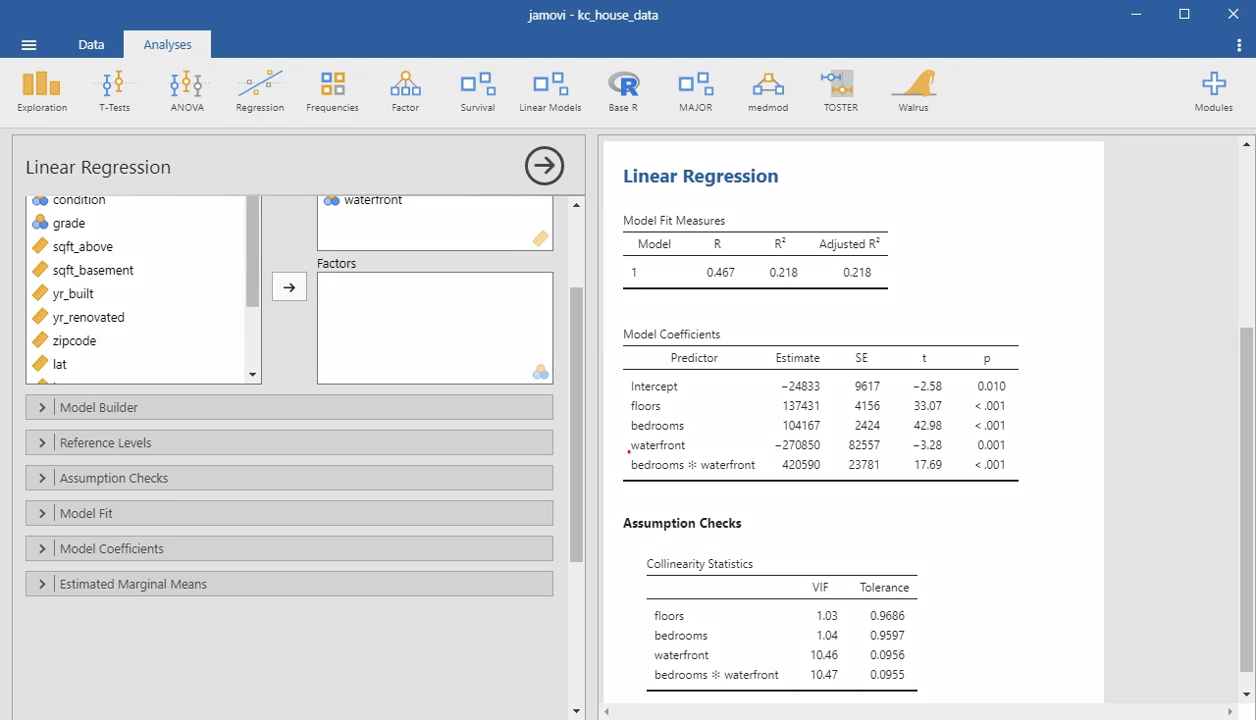
# - Examine the waterfront and bedrooms ✻ waterfront coefficients and their VIF values for signs of collinearity
pyautogui.moveTo(630, 451)
pyautogui.mouseDown()
pyautogui.moveTo(1007, 447)
pyautogui.moveTo(960, 432)
pyautogui.moveTo(782, 427)
pyautogui.moveTo(628, 433)
pyautogui.moveTo(603, 458)
pyautogui.moveTo(636, 452)
pyautogui.mouseUp()
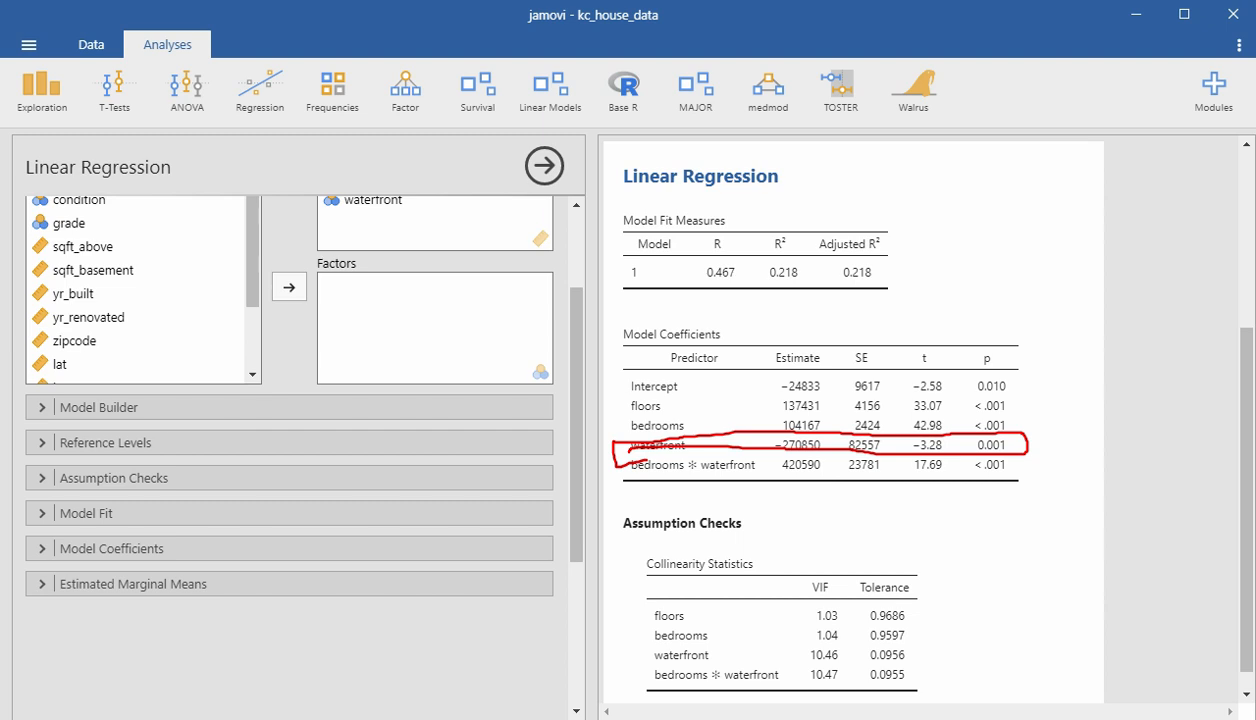
pyautogui.press('Escape')
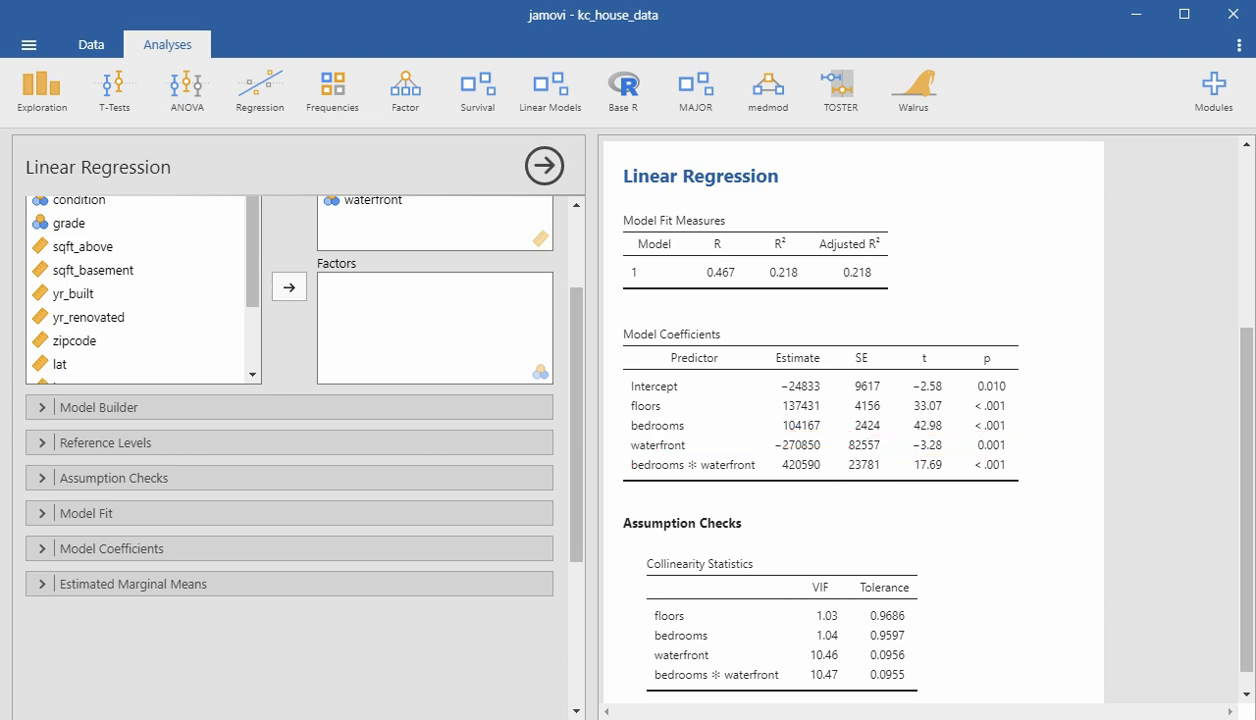
pyautogui.moveTo(617, 441)
pyautogui.mouseDown()
pyautogui.moveTo(623, 451)
pyautogui.moveTo(624, 437)
pyautogui.mouseUp()
pyautogui.moveTo(768, 452); pyautogui.dragTo(834, 451)
pyautogui.moveTo(793, 672)
pyautogui.mouseDown()
pyautogui.moveTo(860, 689)
pyautogui.moveTo(812, 681)
pyautogui.moveTo(809, 652)
pyautogui.moveTo(848, 657)
pyautogui.mouseUp()
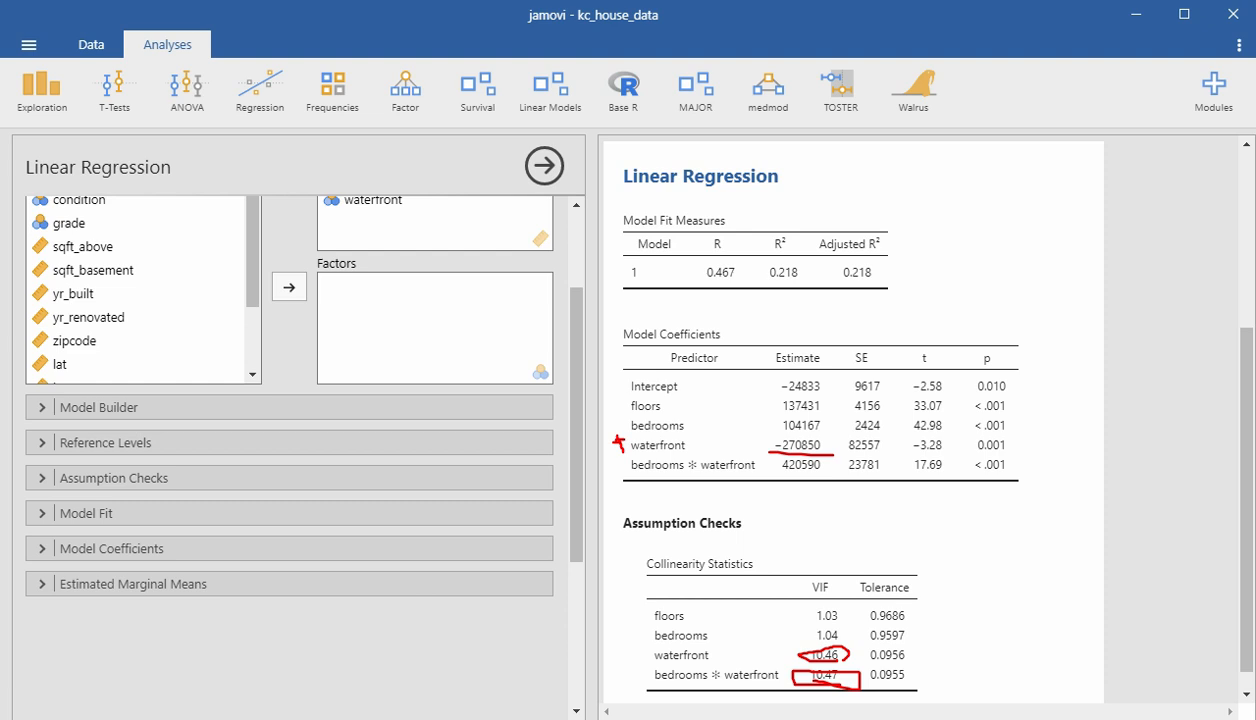
pyautogui.press('Escape')
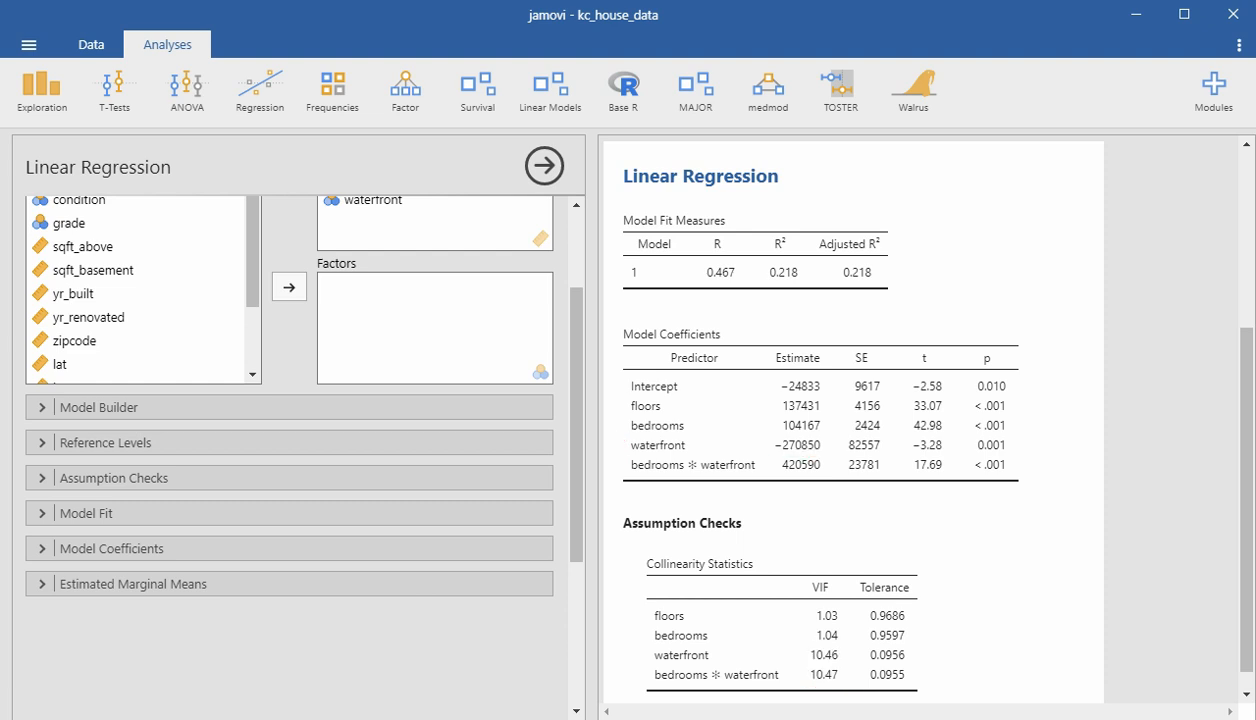
pyautogui.moveTo(792, 651); pyautogui.dragTo(808, 657)
pyautogui.scroll(3, 850, 420)
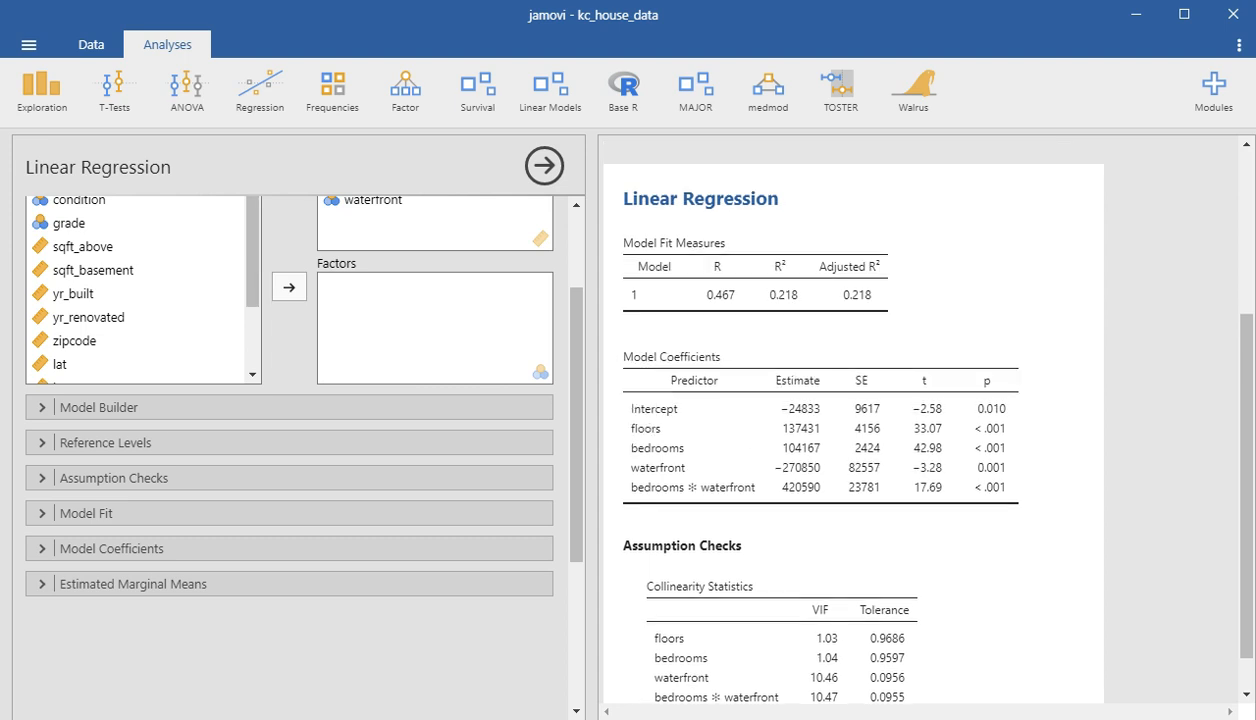
pyautogui.scroll(-4, 850, 420)
pyautogui.scroll(1, 290, 450)
pyautogui.scroll(1, 290, 450)
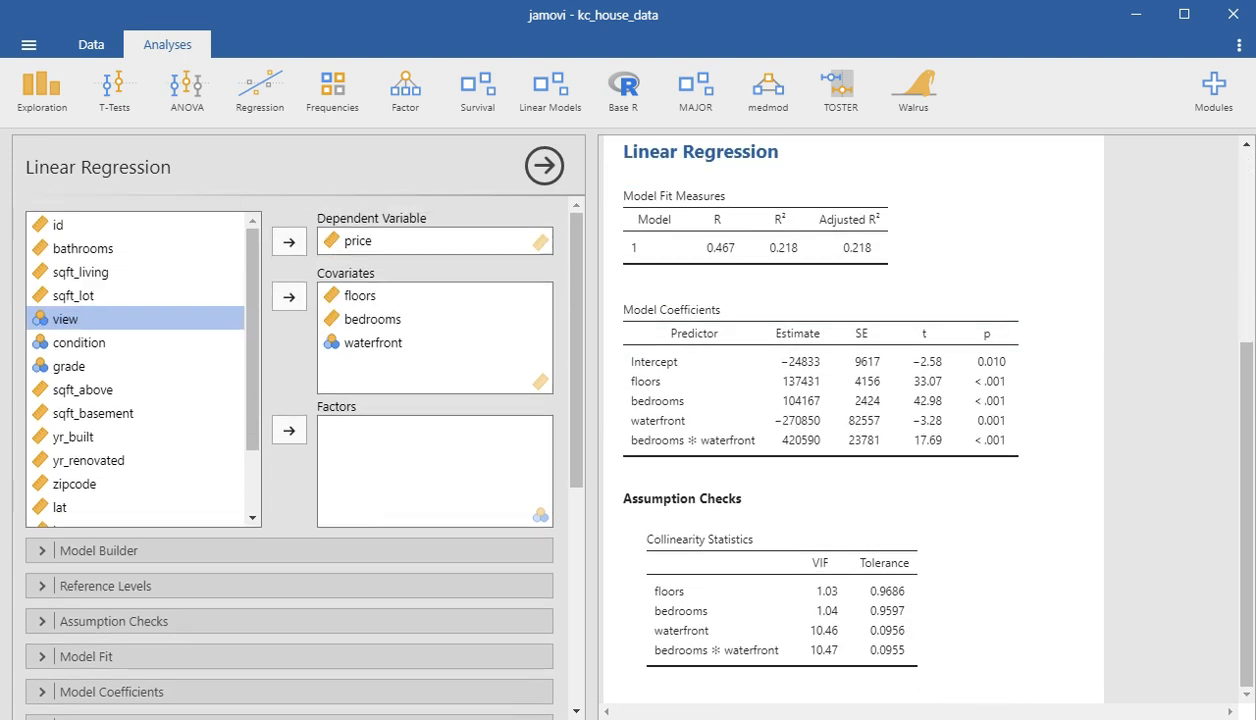
# - Replace the bedrooms ✻ waterfront interaction in Block 1 with a floors ✻ waterfront interaction
pyautogui.click(200, 550)
pyautogui.scroll(-1, 200, 550)
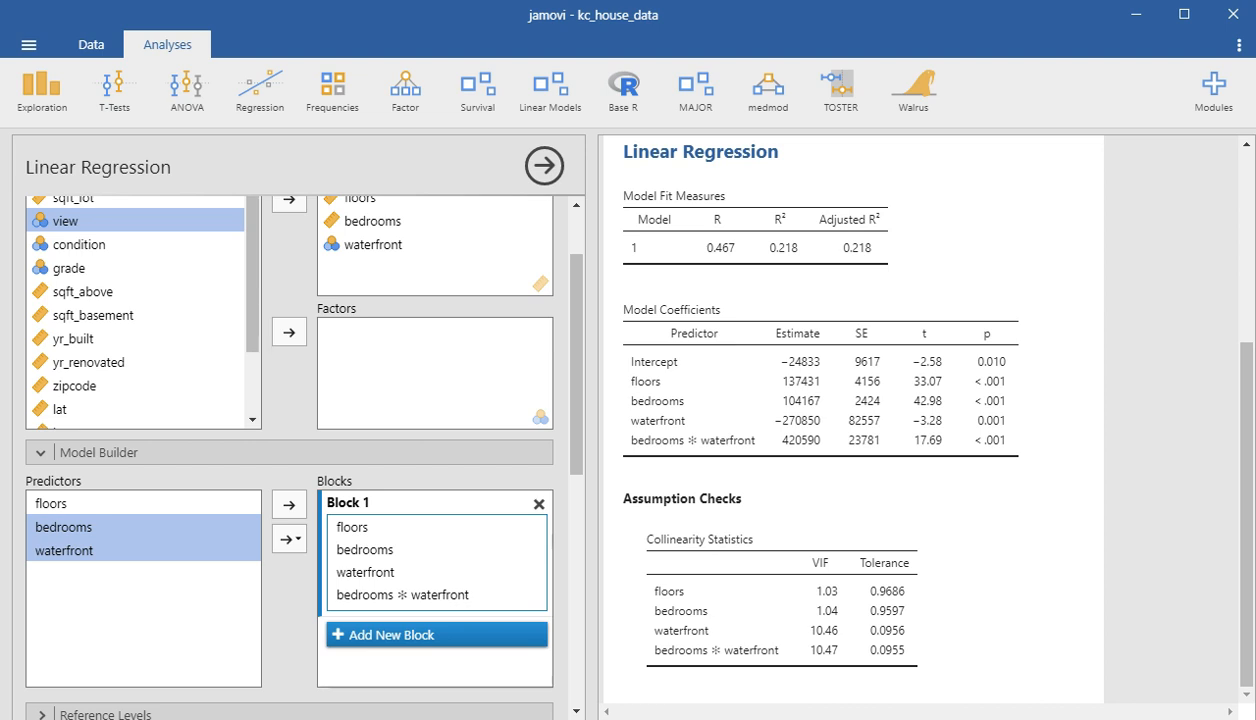
pyautogui.click(402, 595)
pyautogui.click(289, 505)
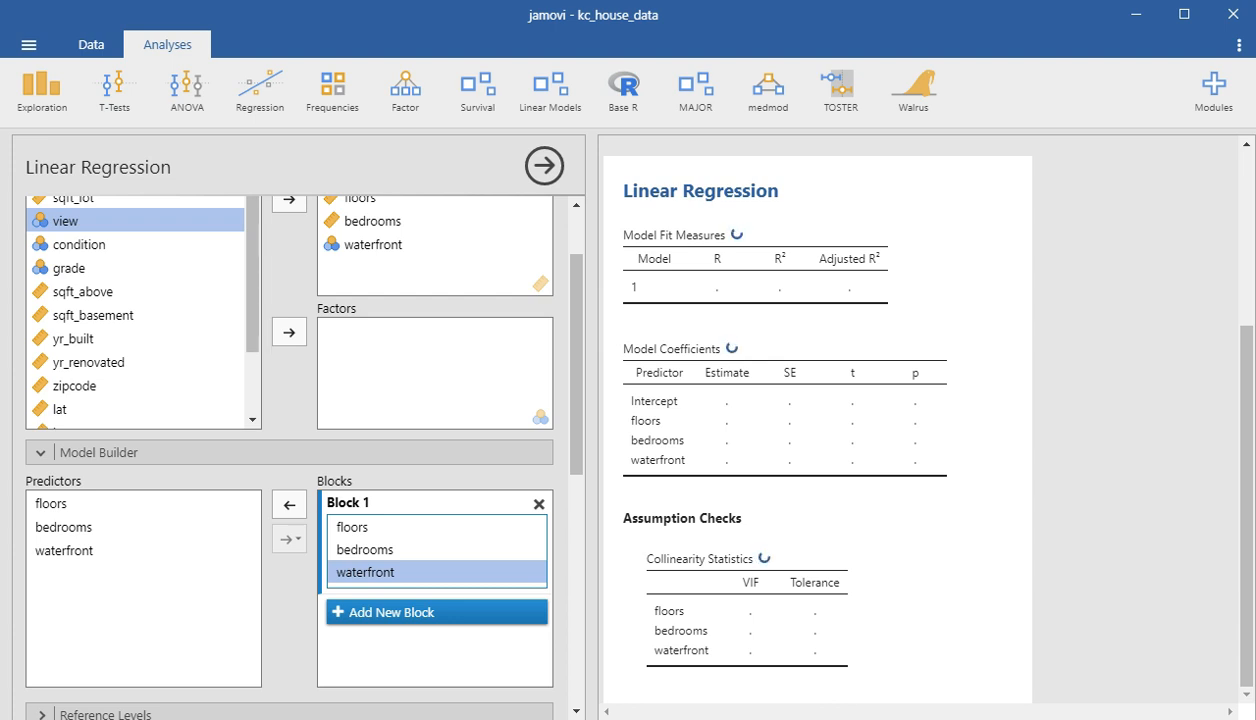
pyautogui.click(110, 504)
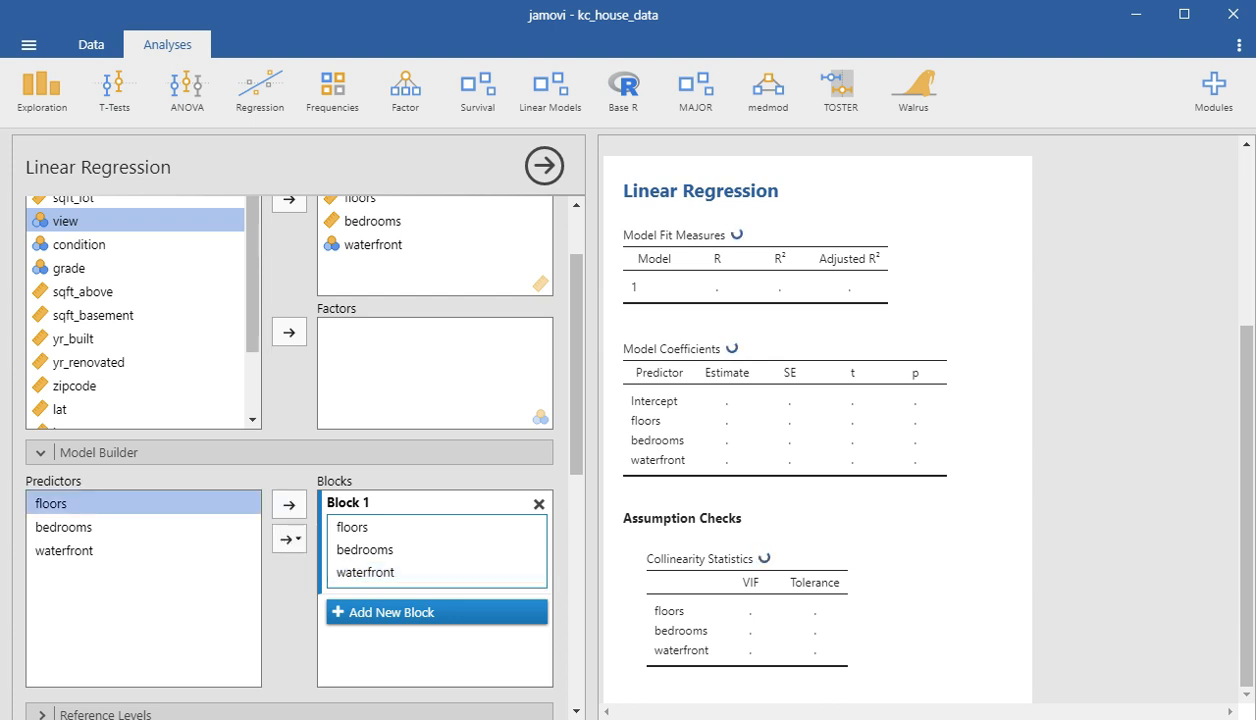
pyautogui.keyDown('ctrl'); pyautogui.click(110, 551); pyautogui.keyUp('ctrl')
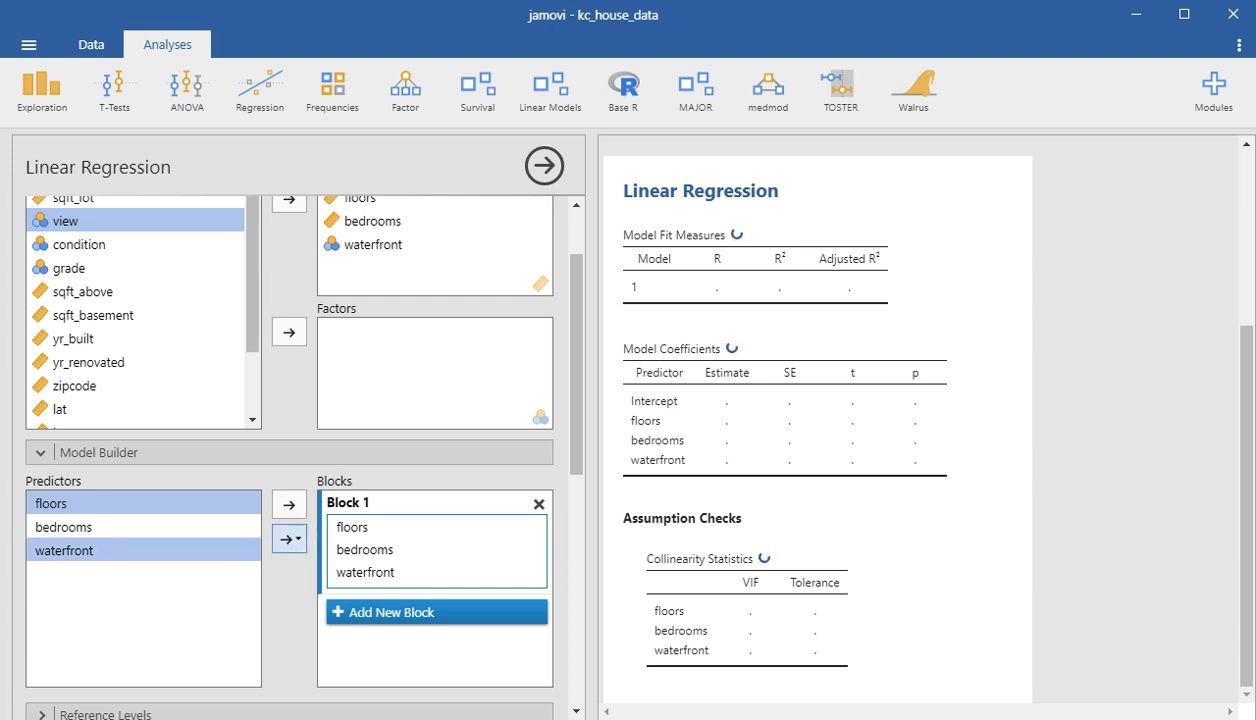
pyautogui.click(289, 538)
pyautogui.click(308, 564)
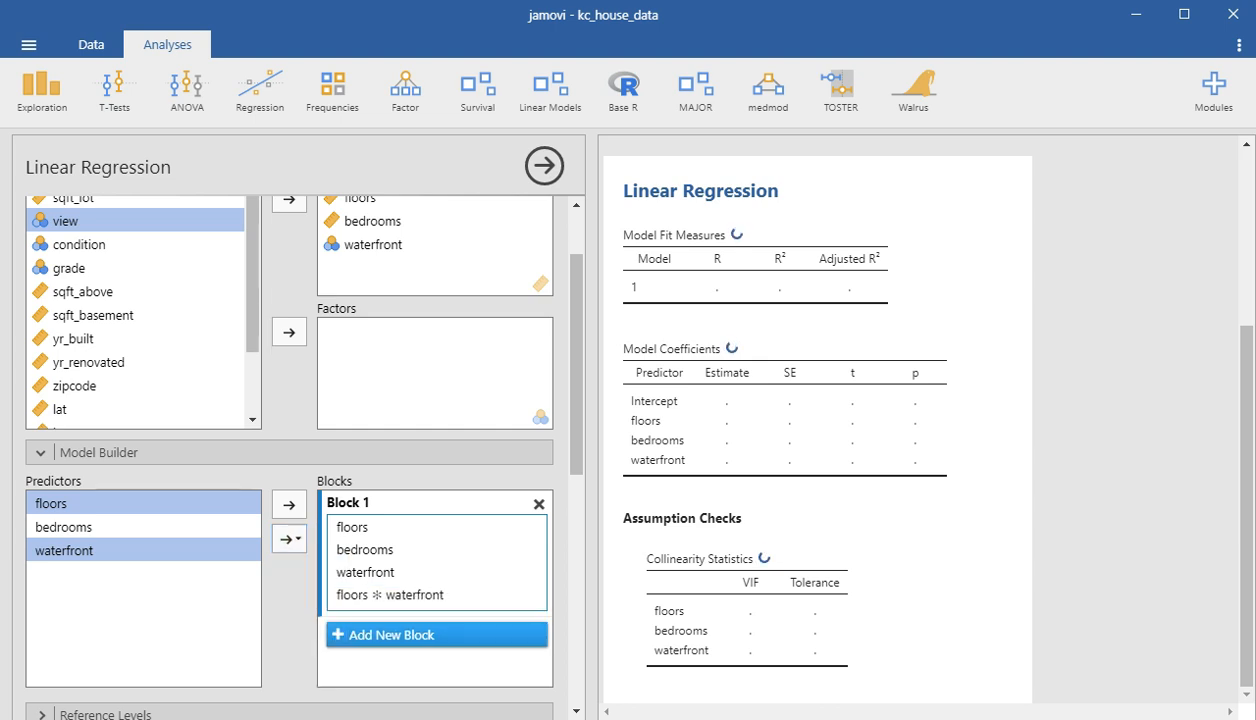
pyautogui.click(99, 453)
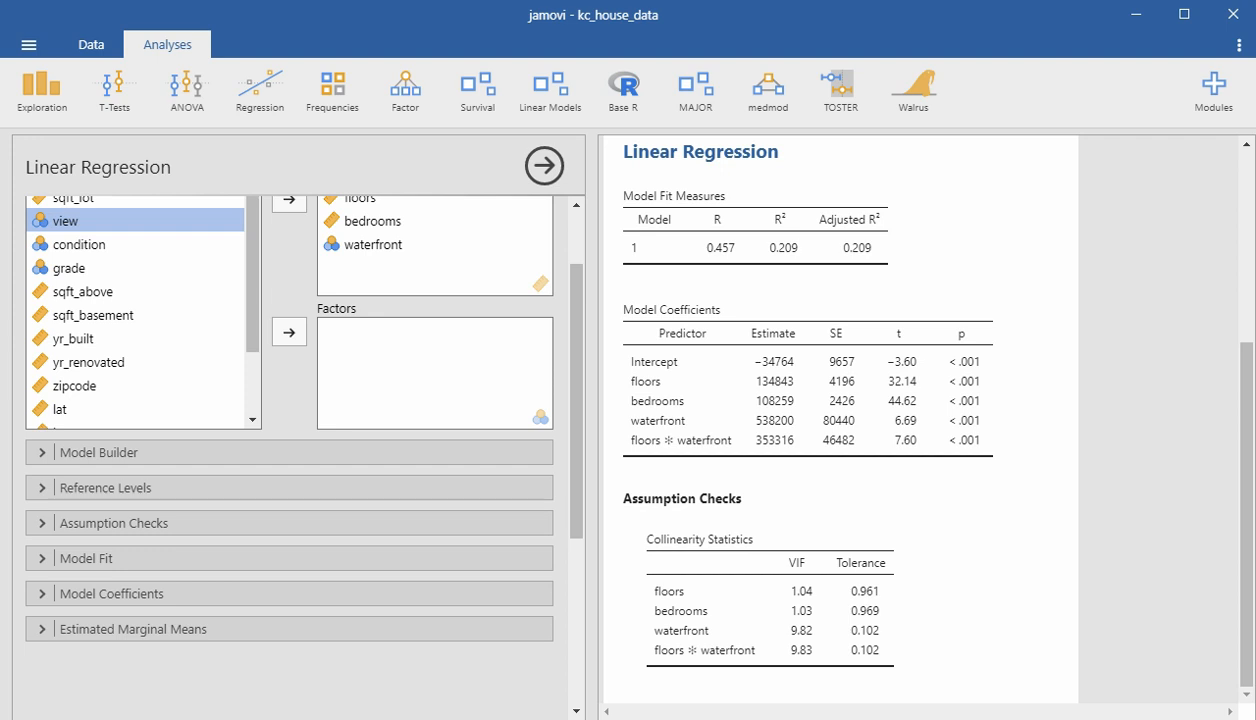
# - Examine the coefficient estimates of the floors ✻ waterfront model and the VIF values of waterfront and the interaction
pyautogui.moveTo(735, 375)
pyautogui.mouseDown()
pyautogui.moveTo(752, 368)
pyautogui.moveTo(746, 410)
pyautogui.moveTo(768, 398)
pyautogui.moveTo(746, 450)
pyautogui.moveTo(762, 434)
pyautogui.mouseUp()
pyautogui.moveTo(655, 633); pyautogui.dragTo(760, 656)
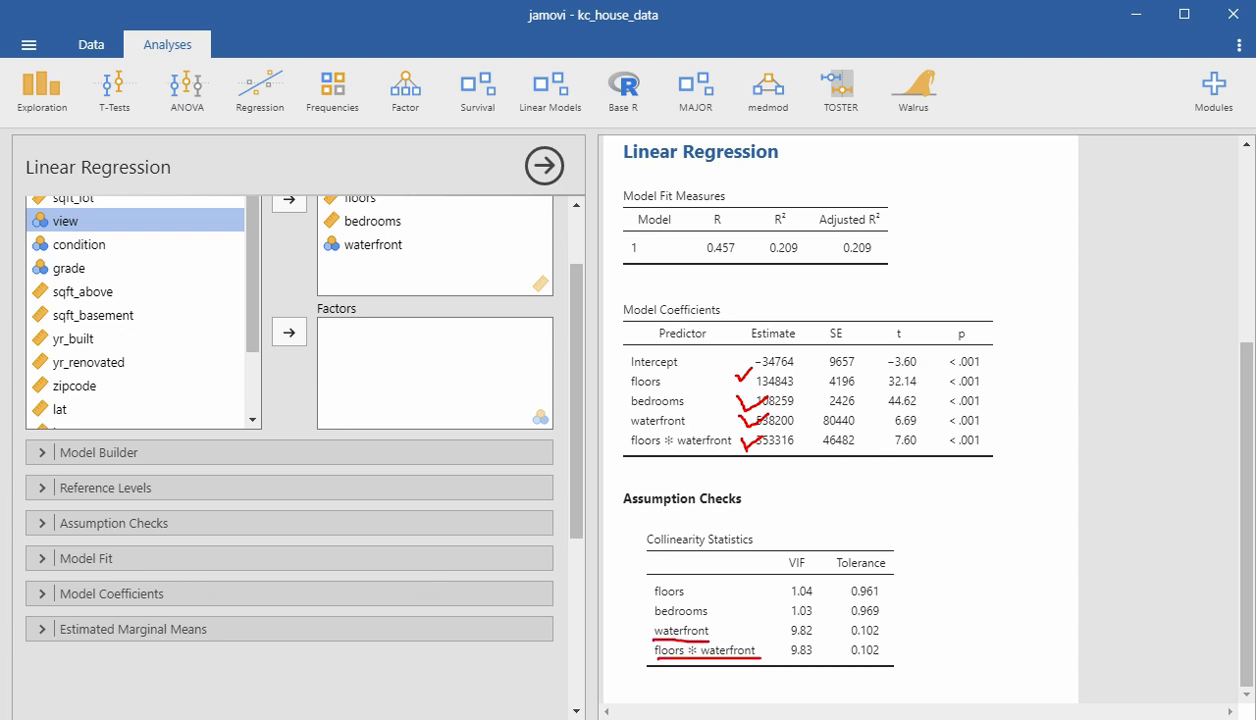
pyautogui.moveTo(803, 641)
pyautogui.mouseDown()
pyautogui.moveTo(762, 614)
pyautogui.moveTo(823, 662)
pyautogui.mouseUp()
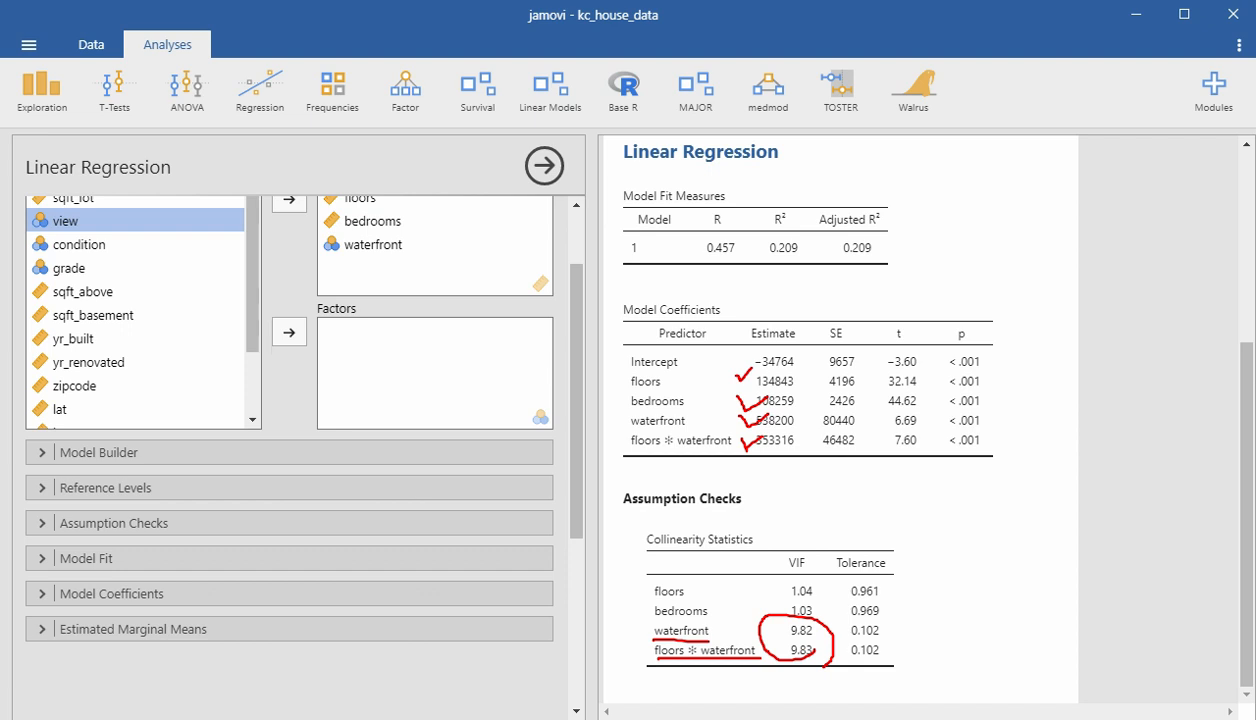
pyautogui.press('Escape')
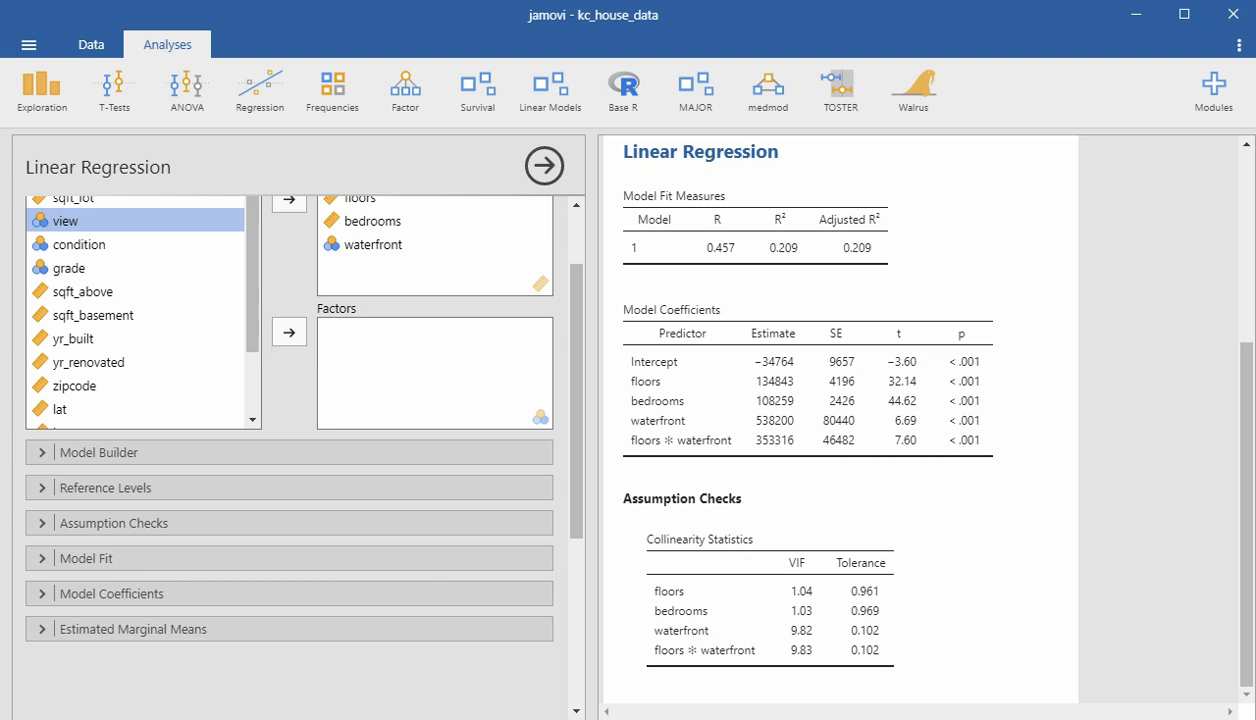
pyautogui.moveTo(660, 372)
pyautogui.mouseDown()
pyautogui.moveTo(732, 379)
pyautogui.moveTo(761, 409)
pyautogui.moveTo(739, 412)
pyautogui.mouseUp()
pyautogui.moveTo(704, 419)
pyautogui.mouseDown()
pyautogui.moveTo(778, 429)
pyautogui.moveTo(738, 430)
pyautogui.mouseUp()
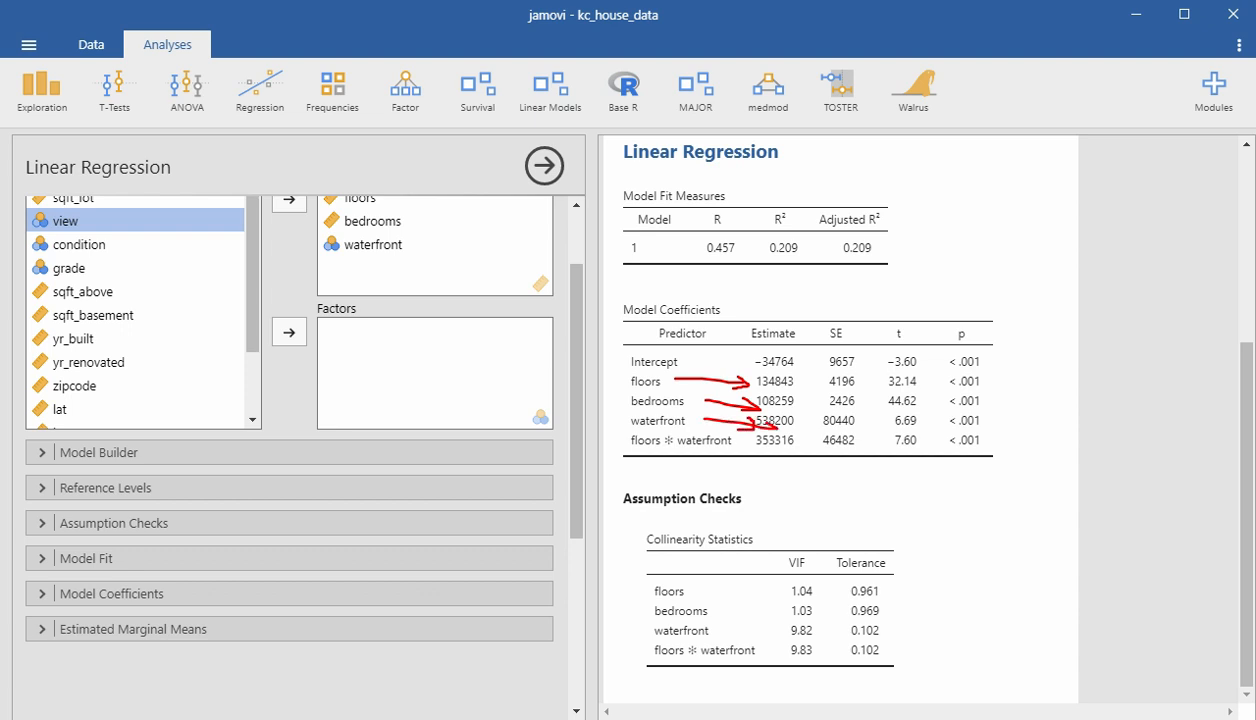
pyautogui.moveTo(614, 440)
pyautogui.mouseDown()
pyautogui.moveTo(751, 445)
pyautogui.moveTo(726, 418)
pyautogui.moveTo(614, 424)
pyautogui.moveTo(626, 457)
pyautogui.mouseUp()
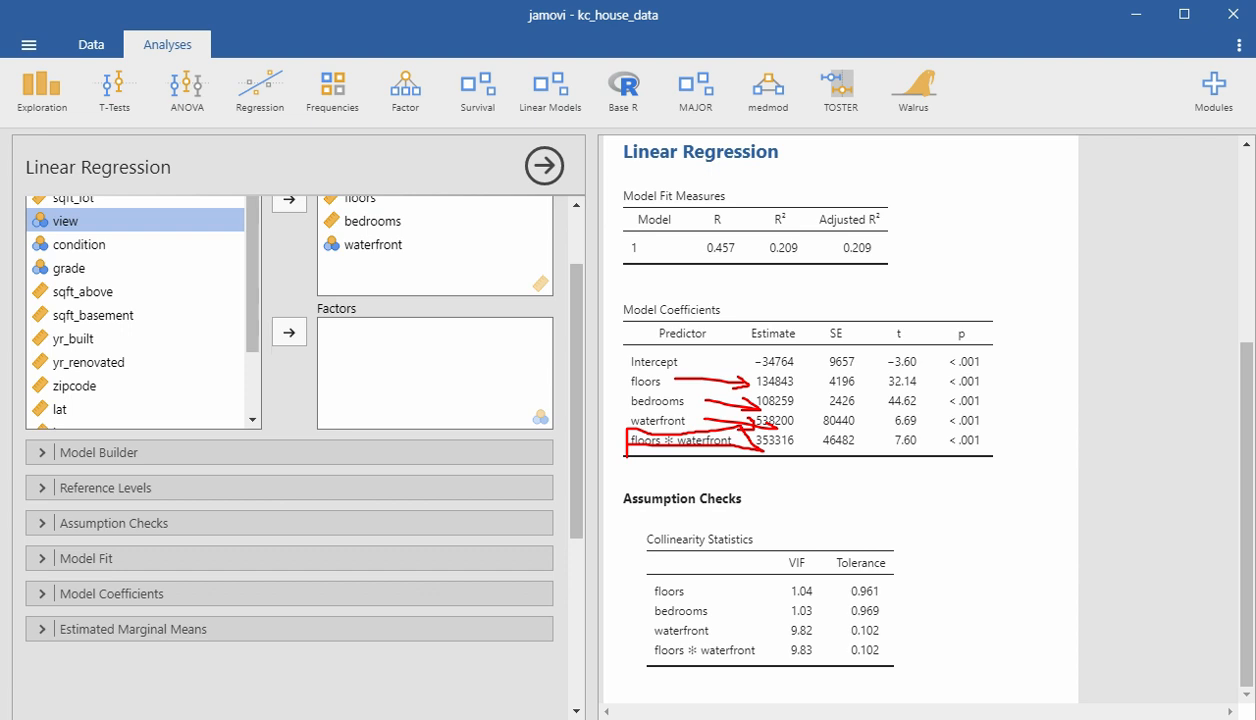
pyautogui.press('Escape')
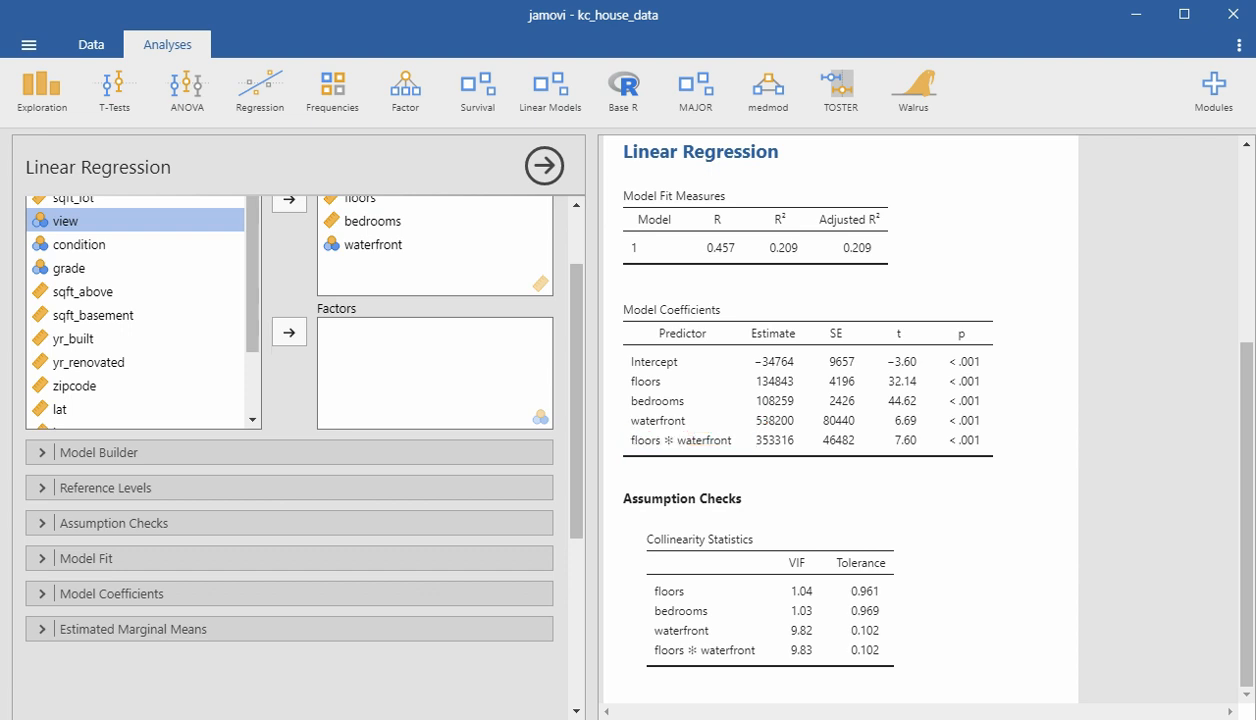
pyautogui.moveTo(803, 656)
pyautogui.mouseDown()
pyautogui.moveTo(790, 618)
pyautogui.moveTo(818, 683)
pyautogui.mouseUp()
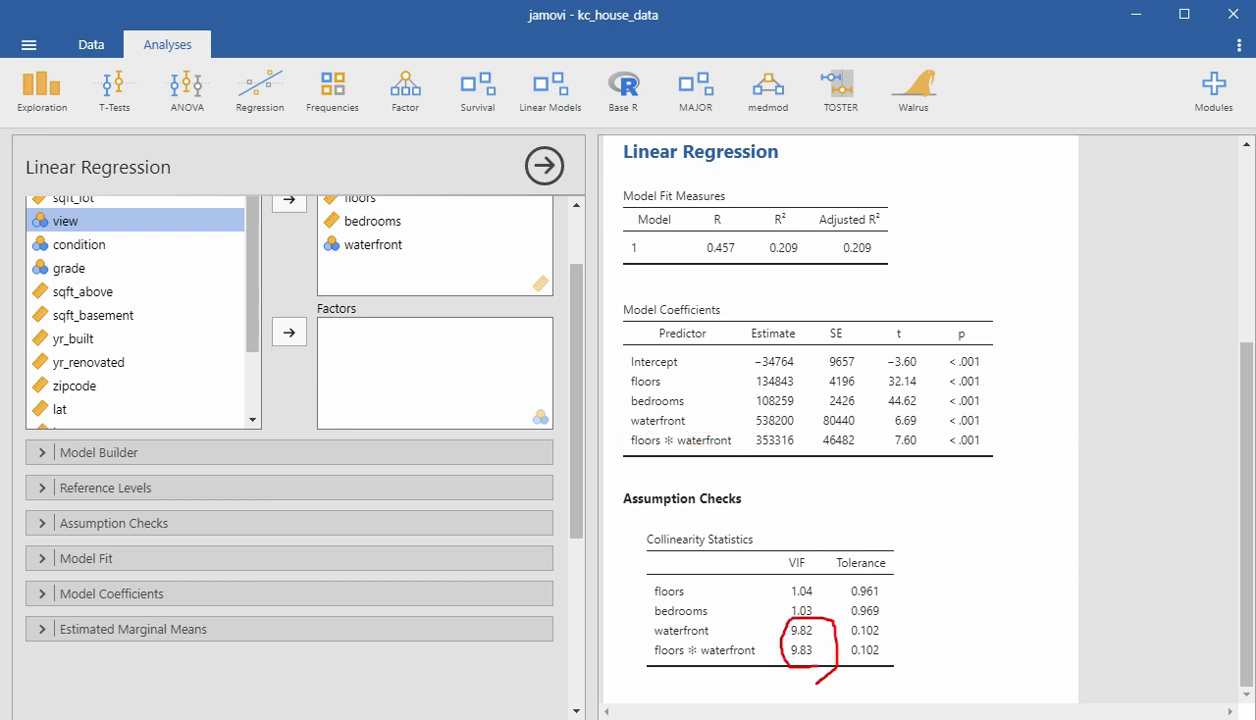
pyautogui.moveTo(714, 627); pyautogui.dragTo(738, 622)
pyautogui.moveTo(812, 447)
pyautogui.mouseDown()
pyautogui.moveTo(932, 451)
pyautogui.moveTo(986, 415)
pyautogui.moveTo(771, 407)
pyautogui.moveTo(752, 420)
pyautogui.moveTo(753, 453)
pyautogui.mouseUp()
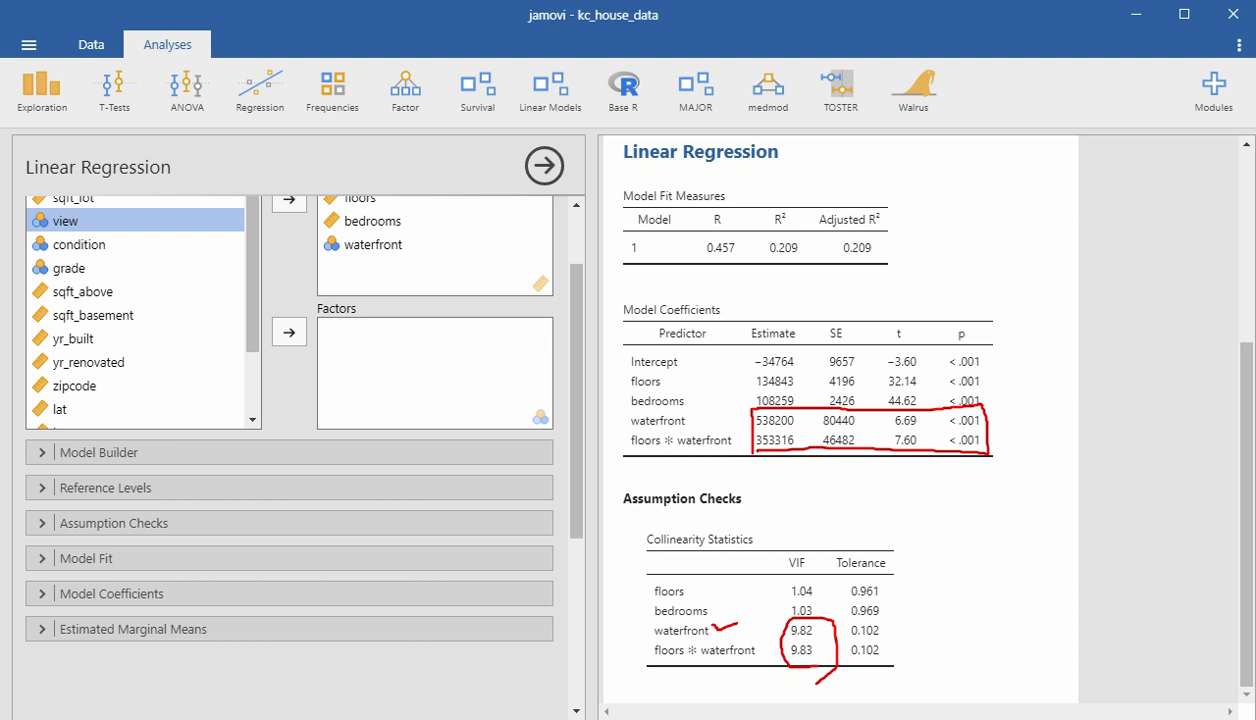
# - Add residual plots to the assumption checks of the floors ✻ waterfront regression model
pyautogui.press('Escape')
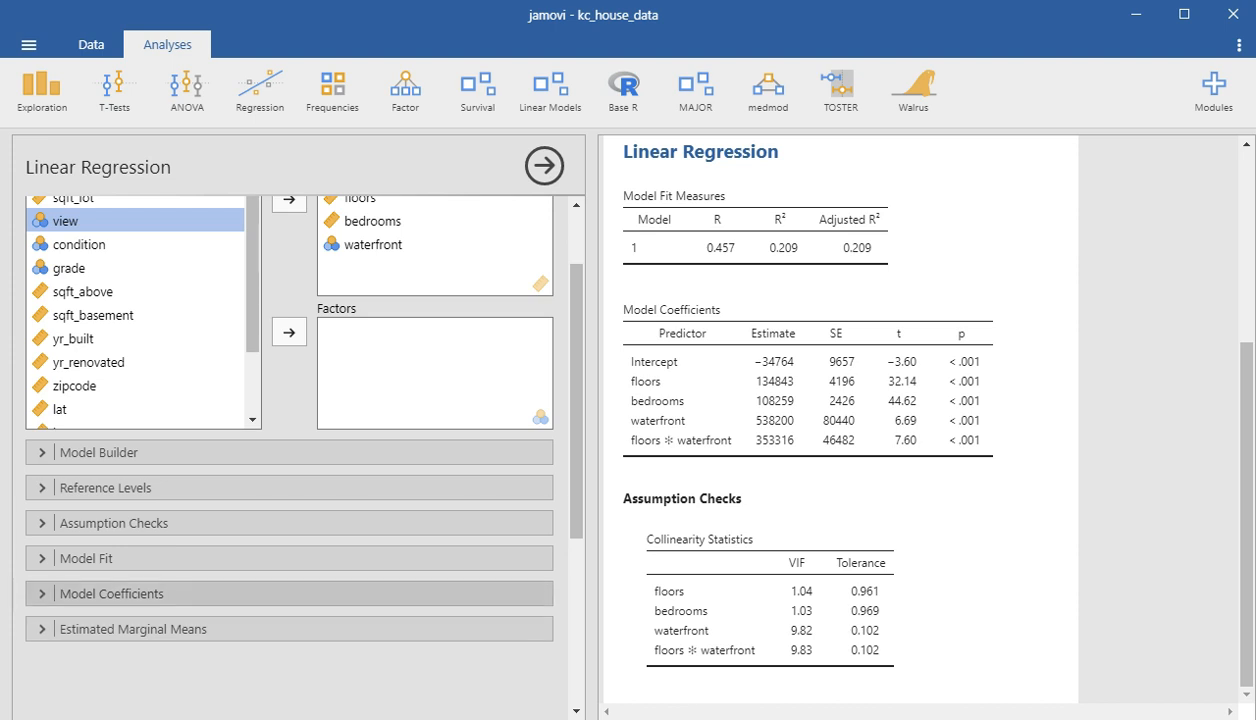
pyautogui.click(113, 523)
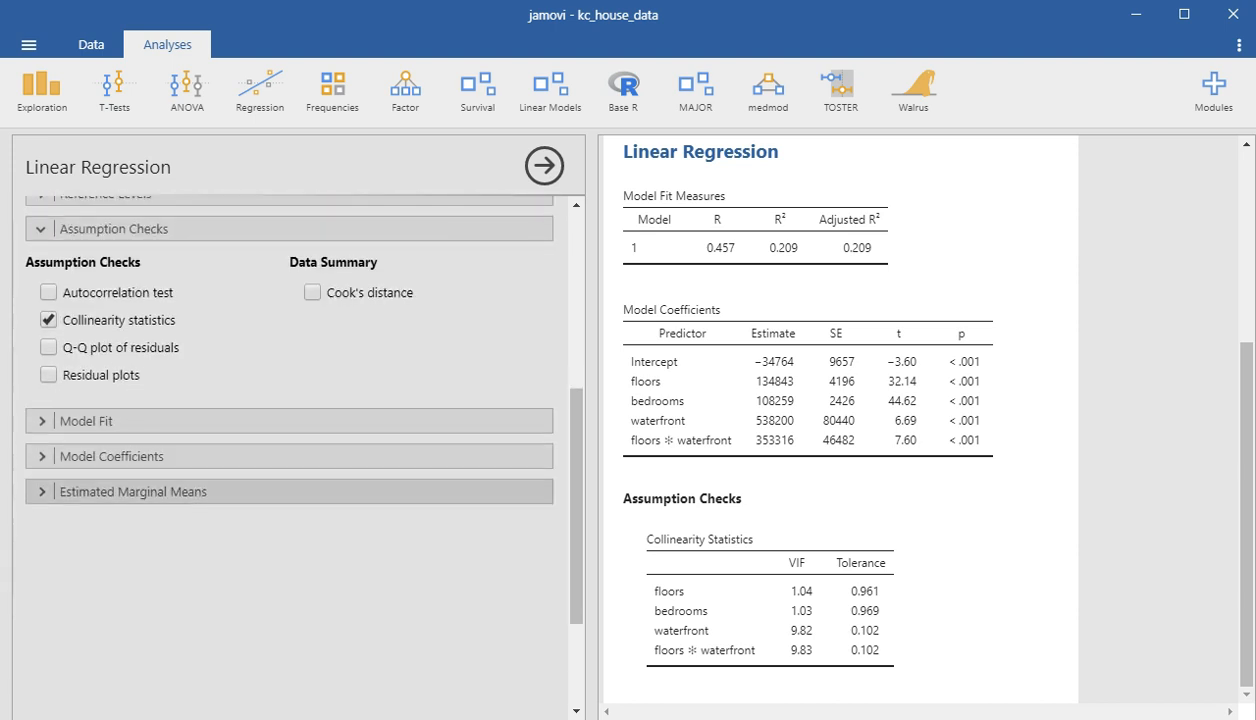
pyautogui.click(49, 375)
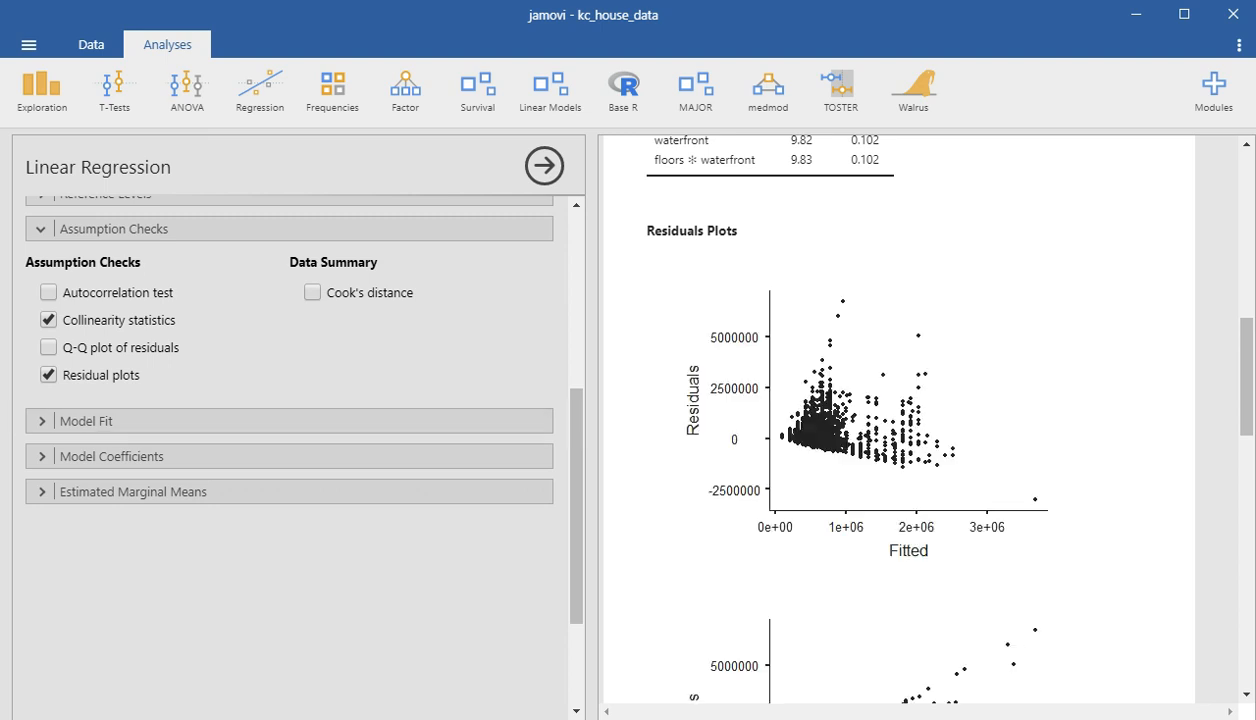
# - Examine the residual plots against fitted values, price, floors, bedrooms and waterfront, and review the coefficient and collinearity tables
pyautogui.scroll(-1, 900, 420)
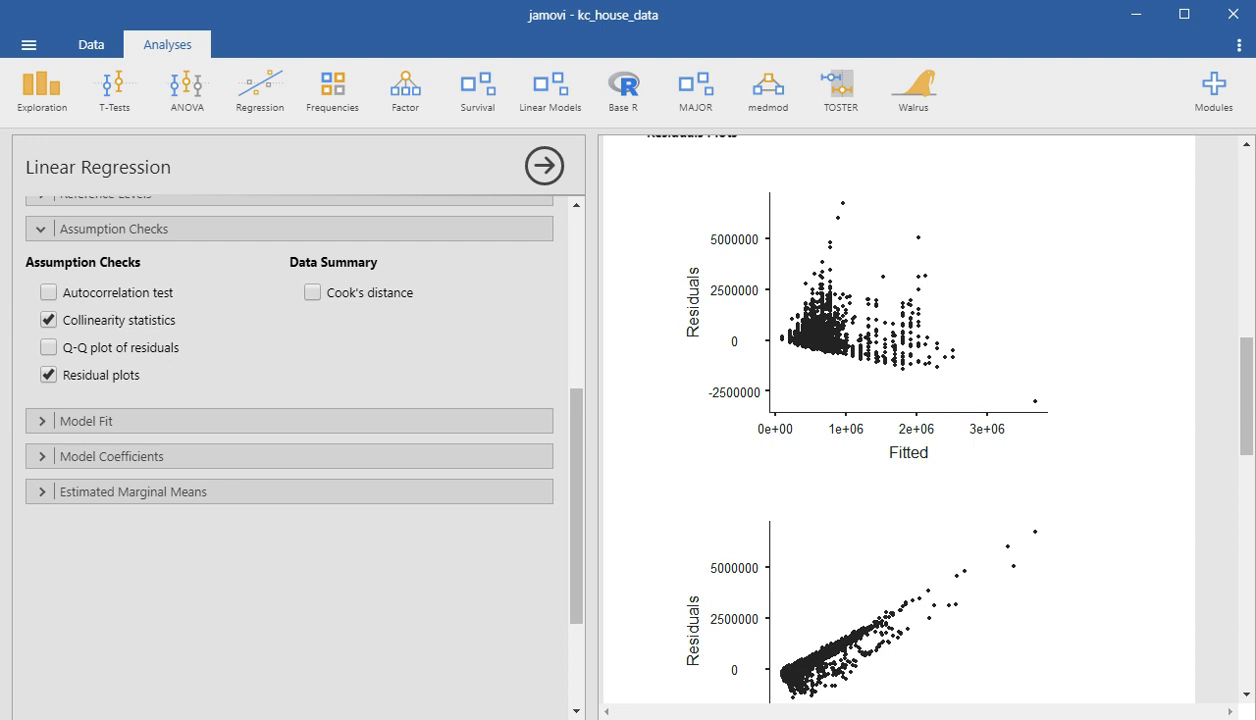
pyautogui.scroll(-3, 900, 420)
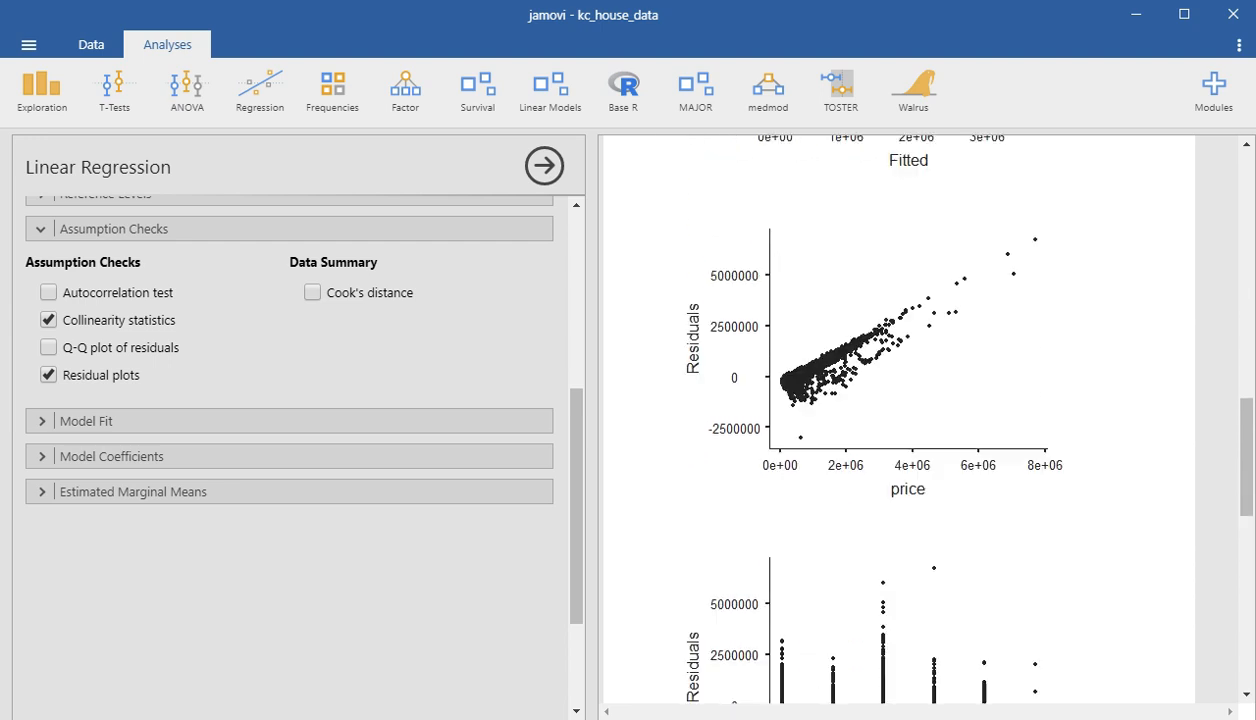
pyautogui.scroll(-2, 900, 420)
pyautogui.scroll(-2, 900, 420)
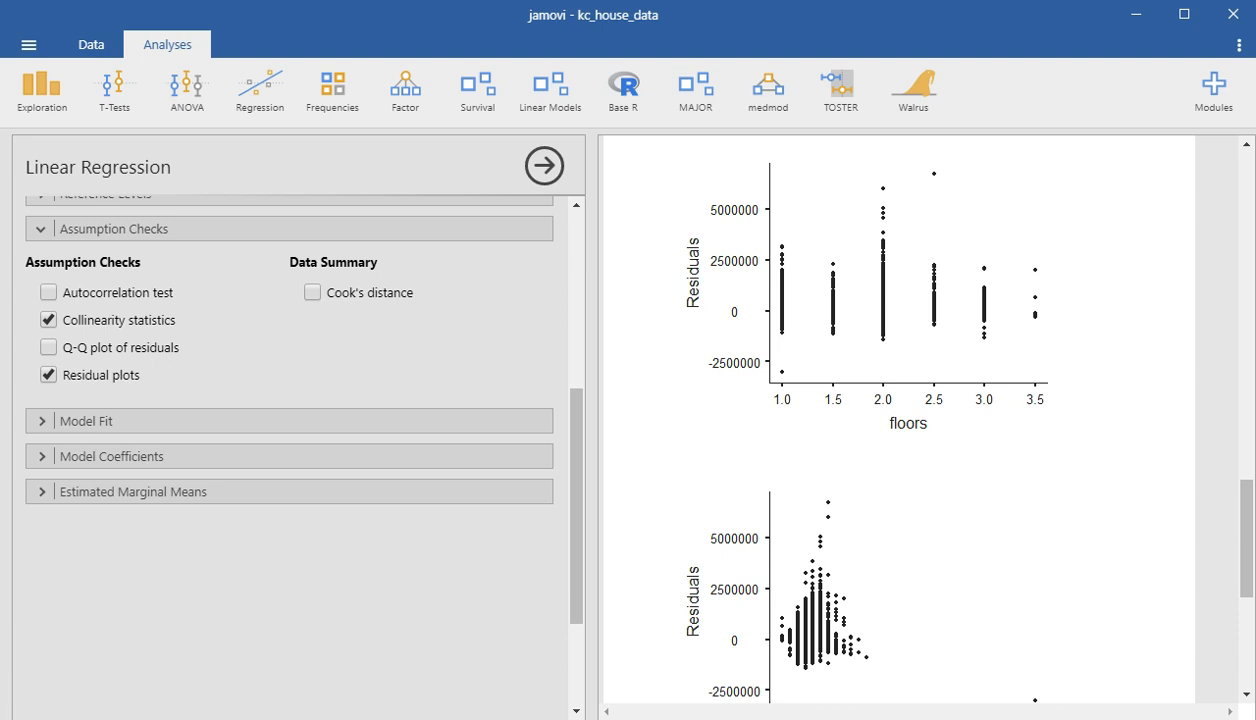
pyautogui.scroll(-3, 900, 420)
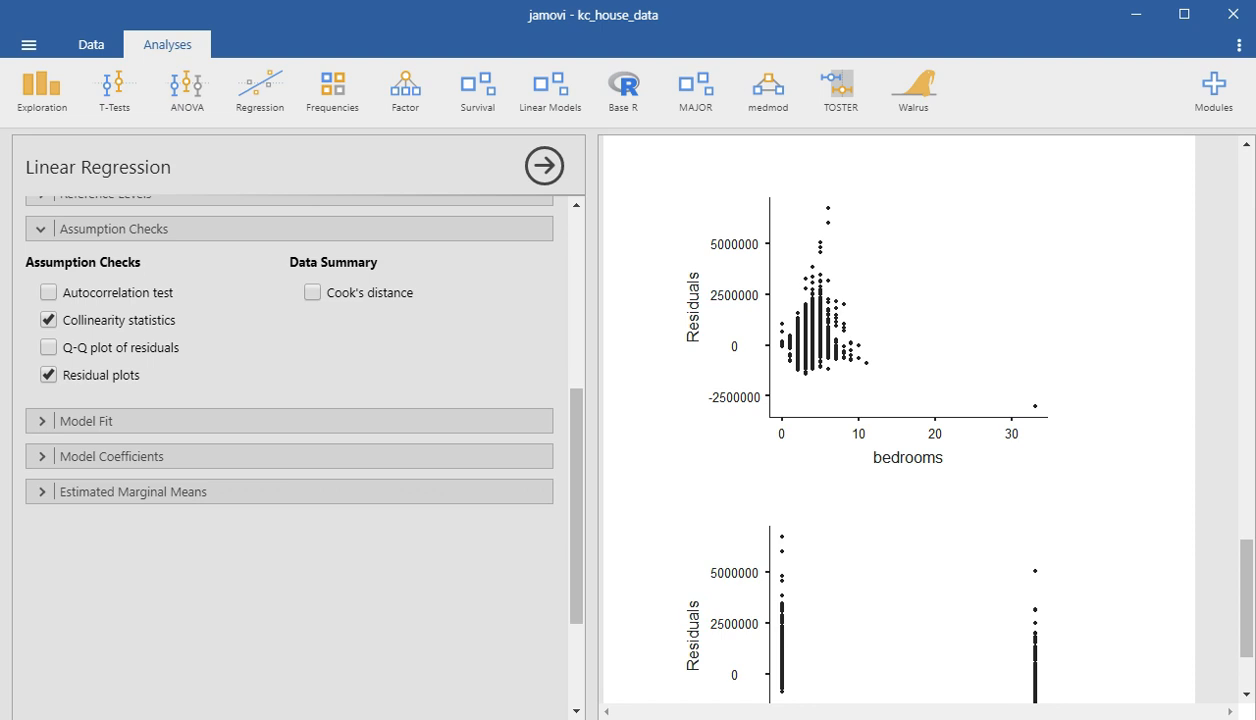
pyautogui.scroll(-3, 900, 420)
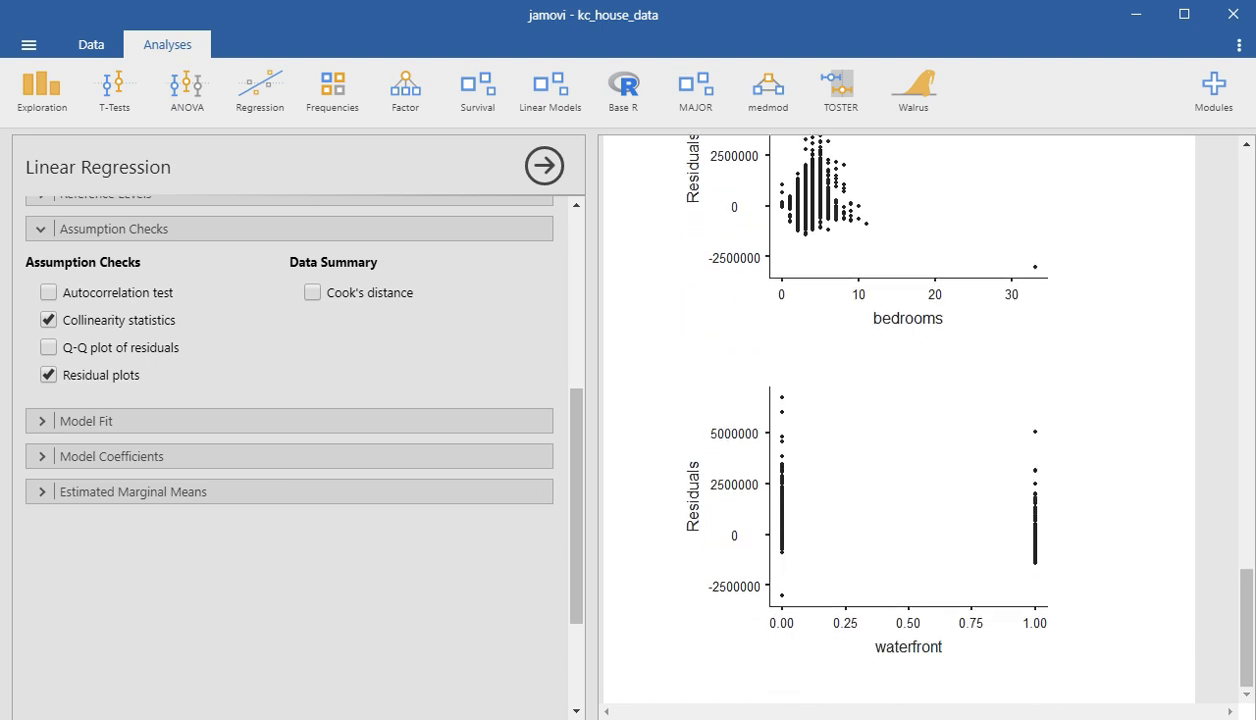
pyautogui.scroll(15, 900, 420)
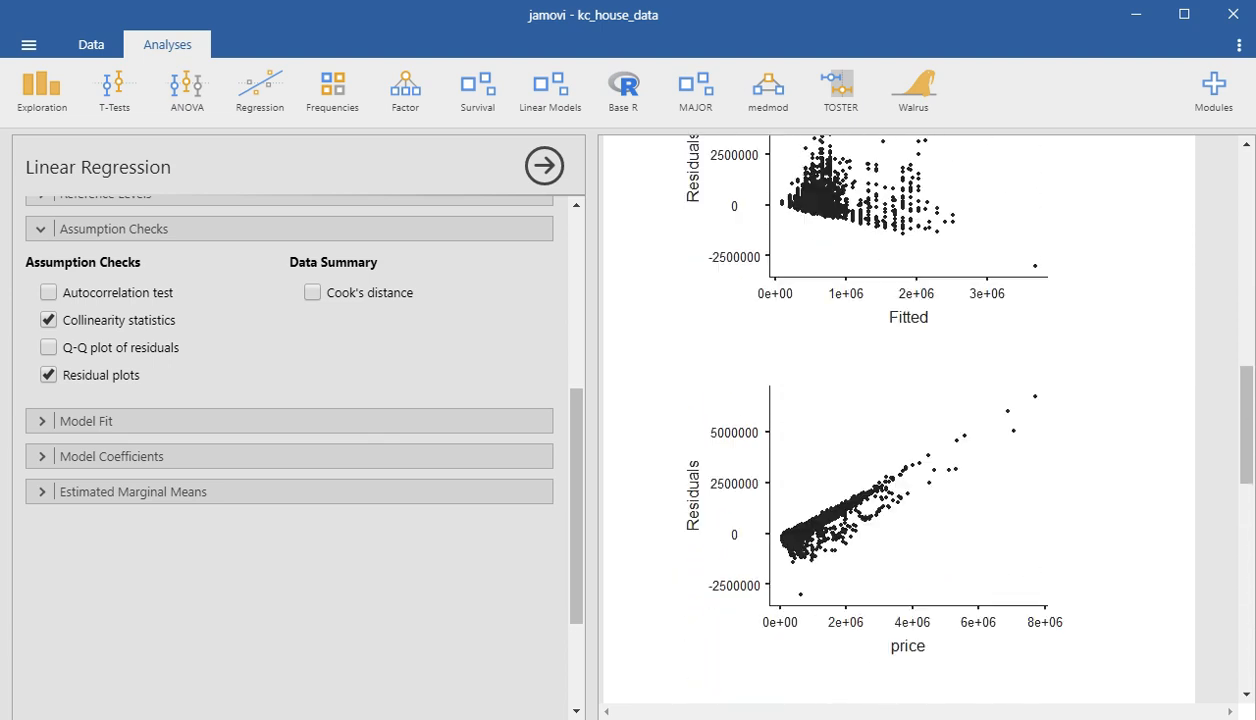
pyautogui.scroll(-4, 900, 420)
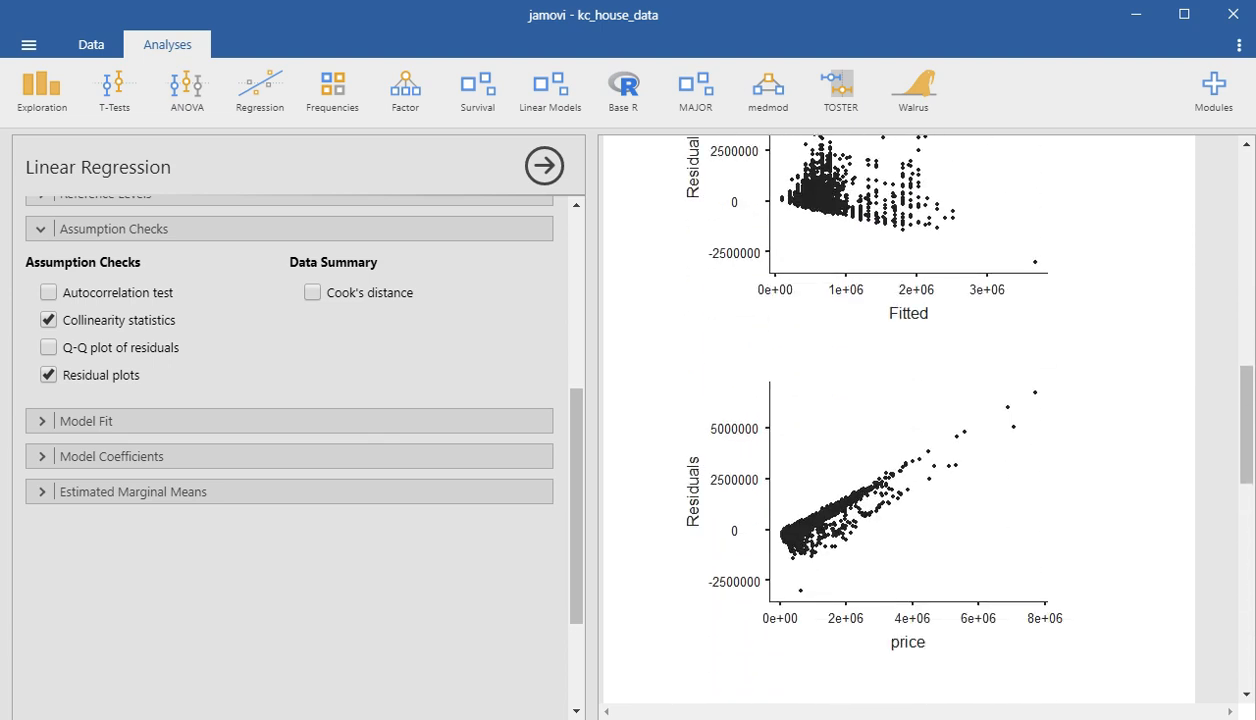
pyautogui.scroll(8, 900, 420)
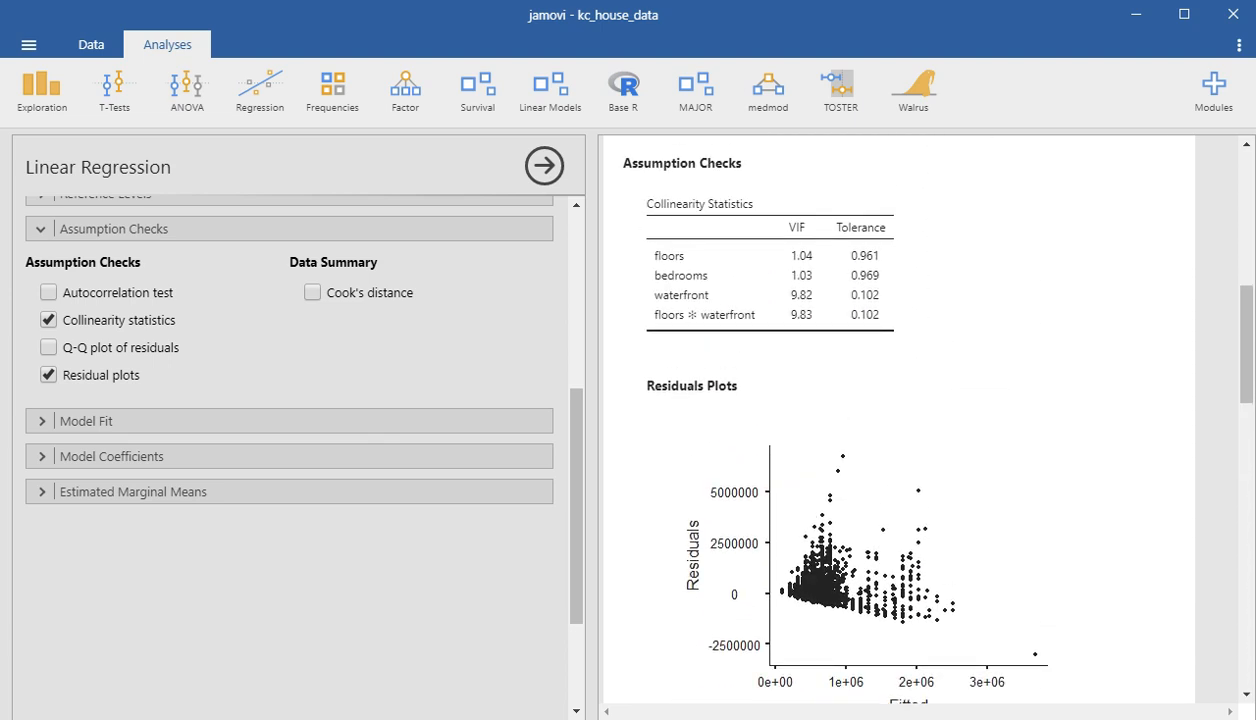
pyautogui.scroll(-15, 900, 420)
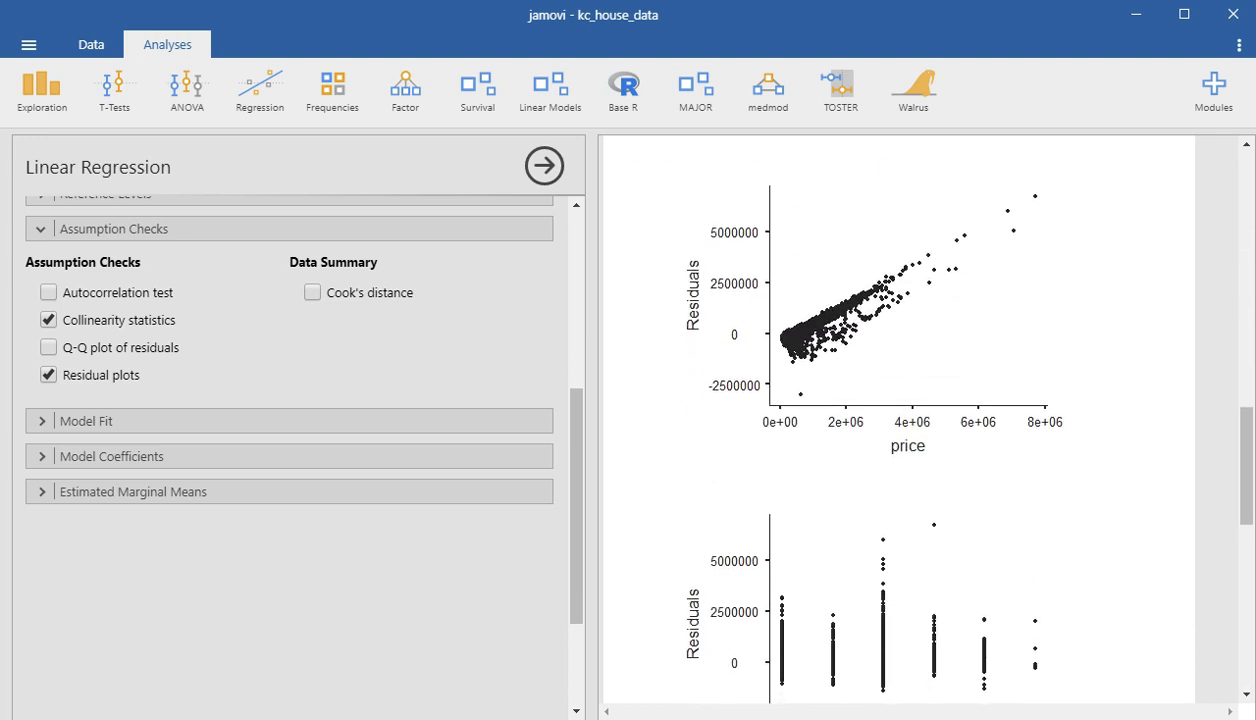
pyautogui.scroll(20, 900, 420)
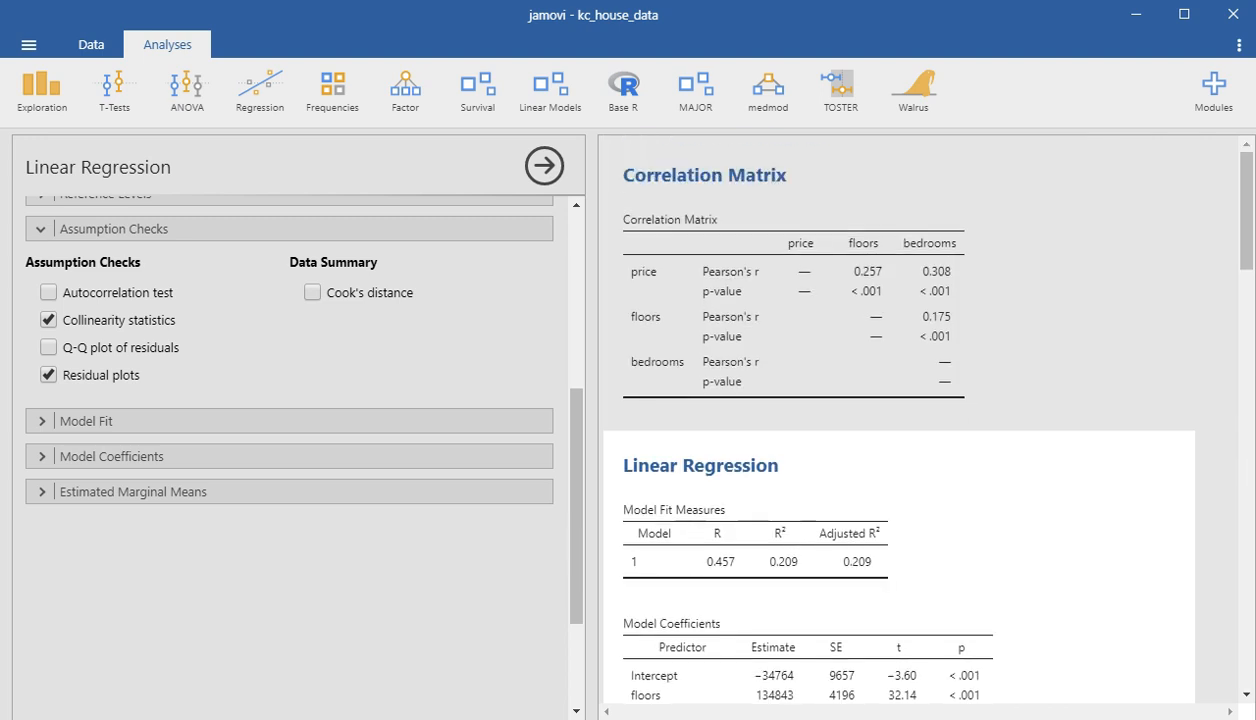
pyautogui.scroll(-6, 900, 420)
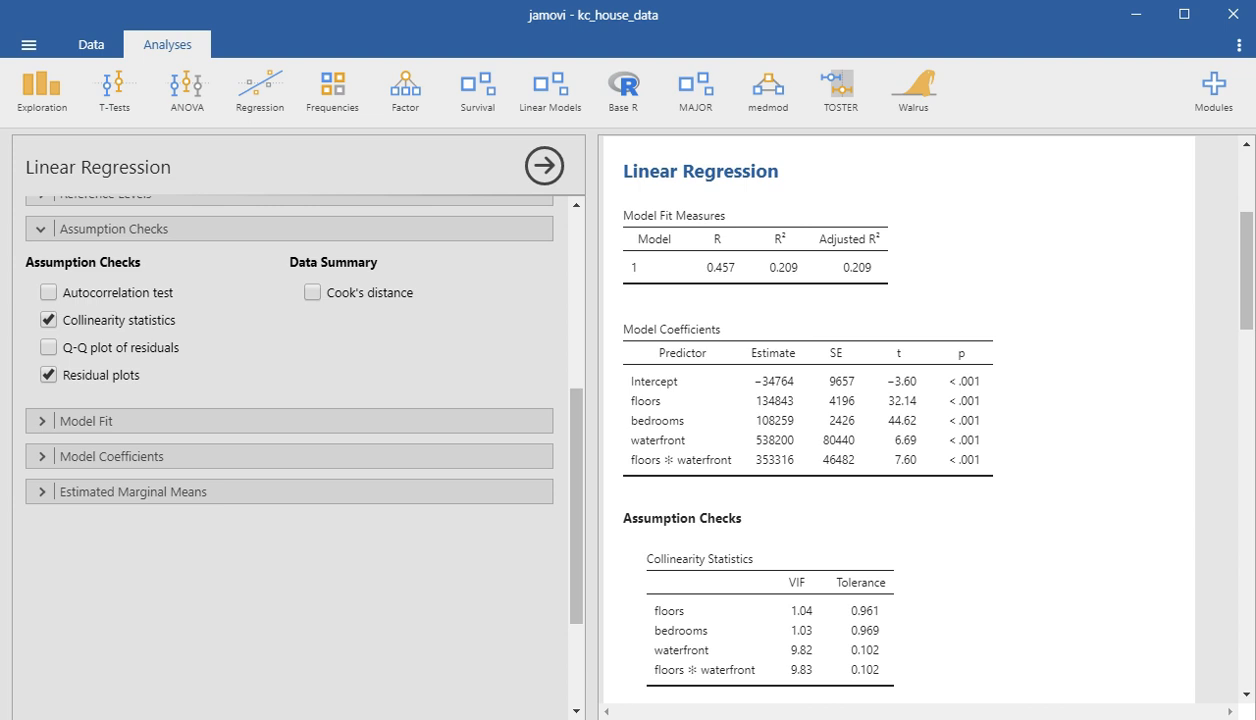
# - Replace the floors, bedrooms and waterfront covariates with sqft_living as the only predictor of price
pyautogui.scroll(4, 290, 400)
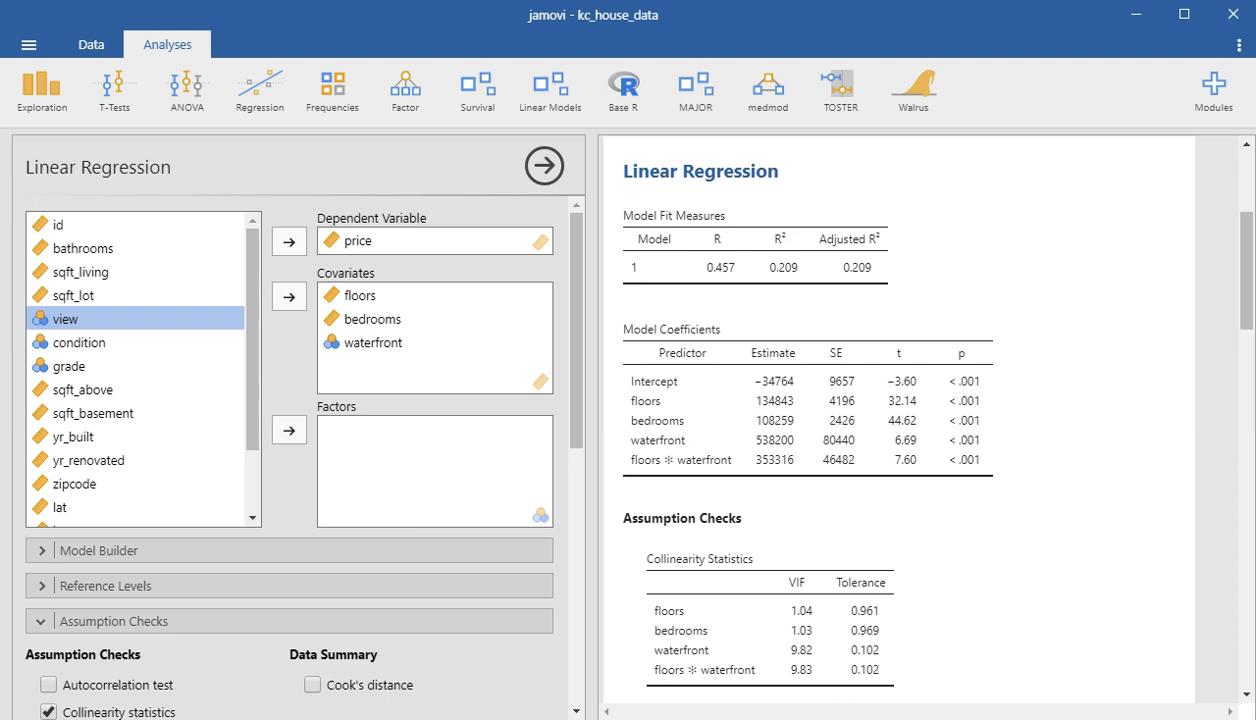
pyautogui.click(360, 296)
pyautogui.click(289, 297)
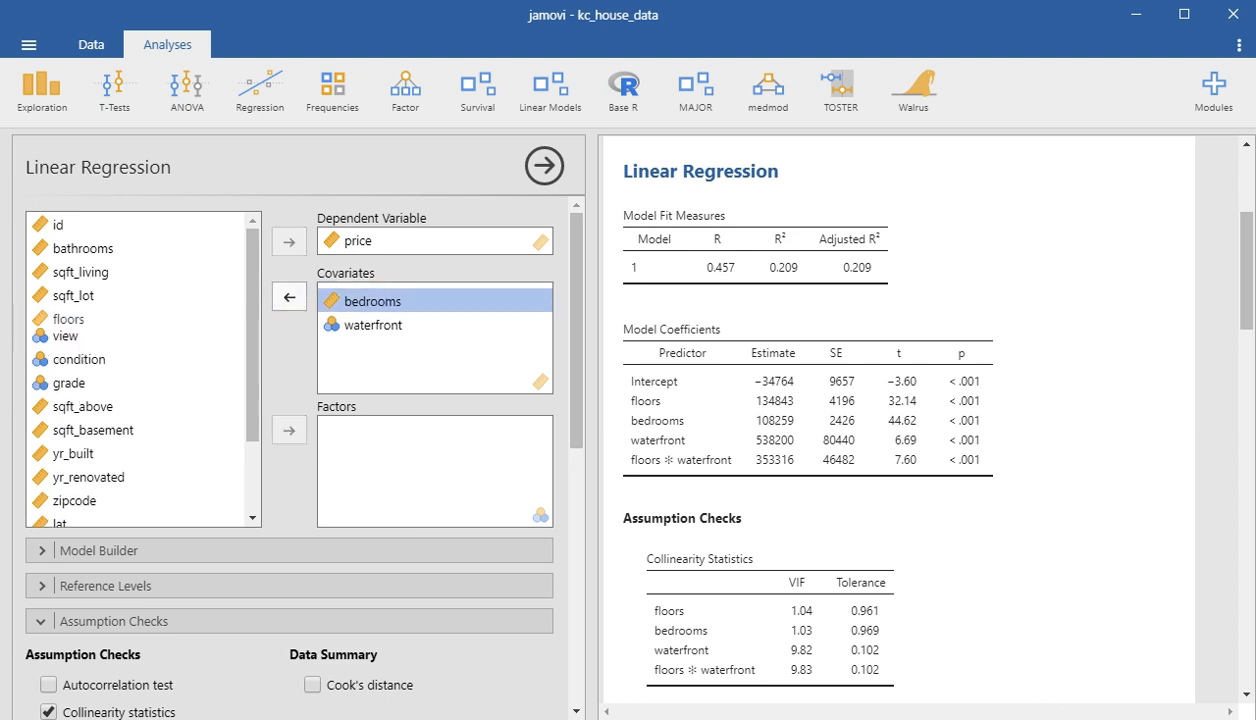
pyautogui.click(289, 297)
pyautogui.click(360, 296)
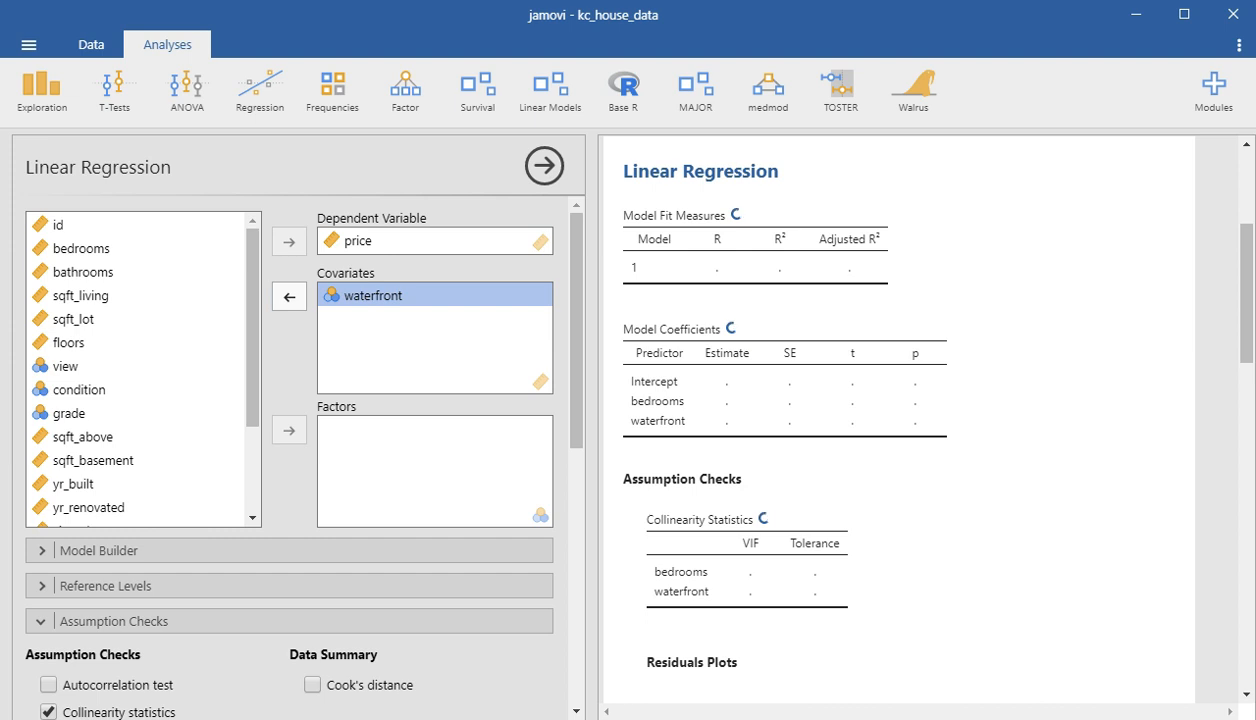
pyautogui.click(289, 297)
pyautogui.click(81, 295)
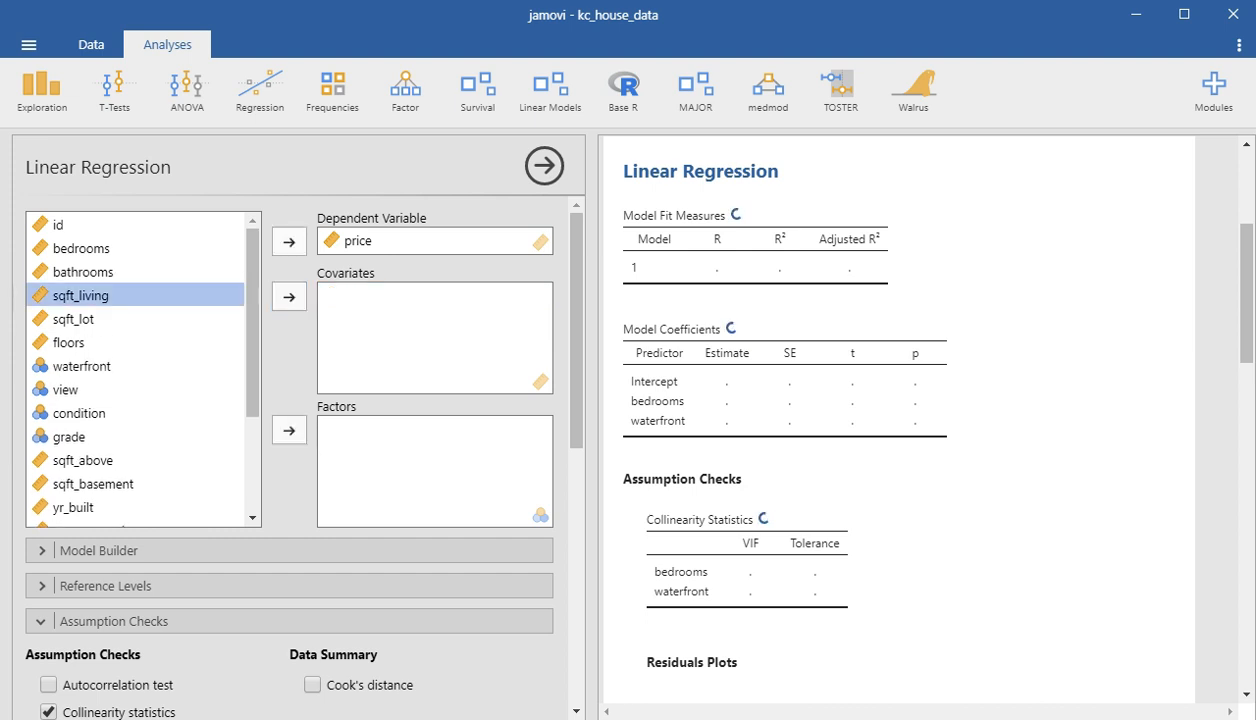
pyautogui.click(289, 297)
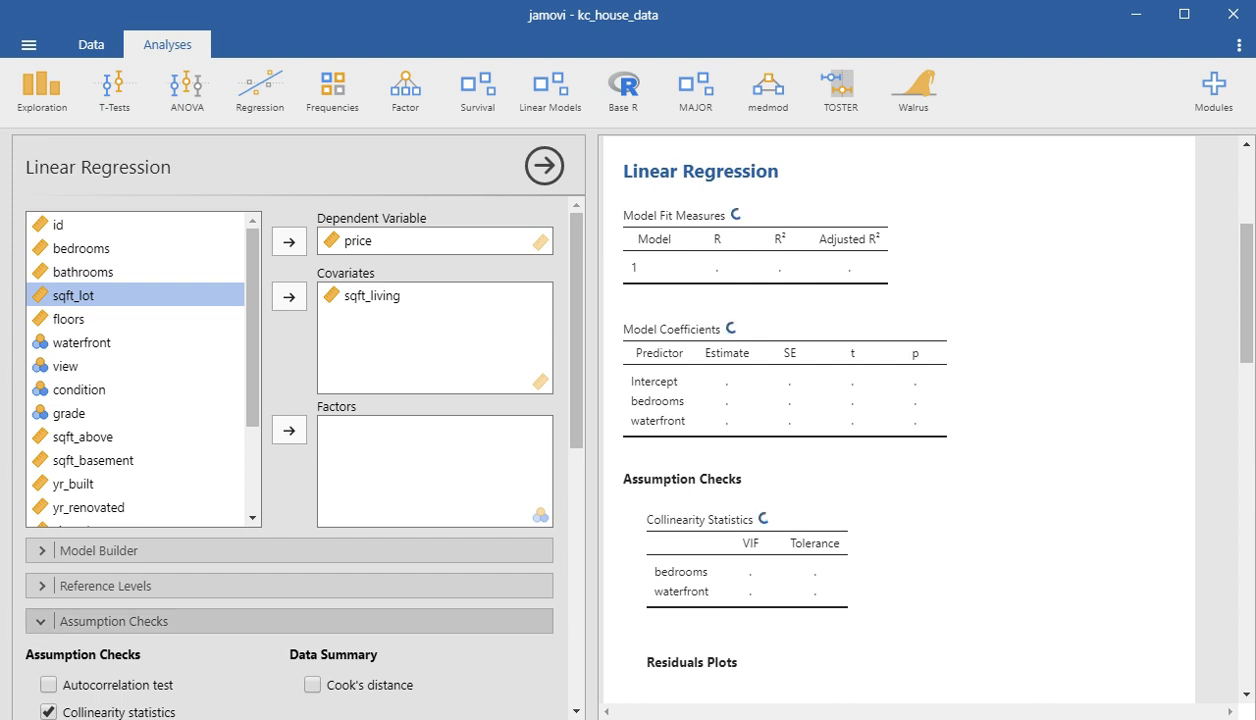
# - Add the standardized estimate to the model coefficients of the sqft_living regression
pyautogui.click(114, 621)
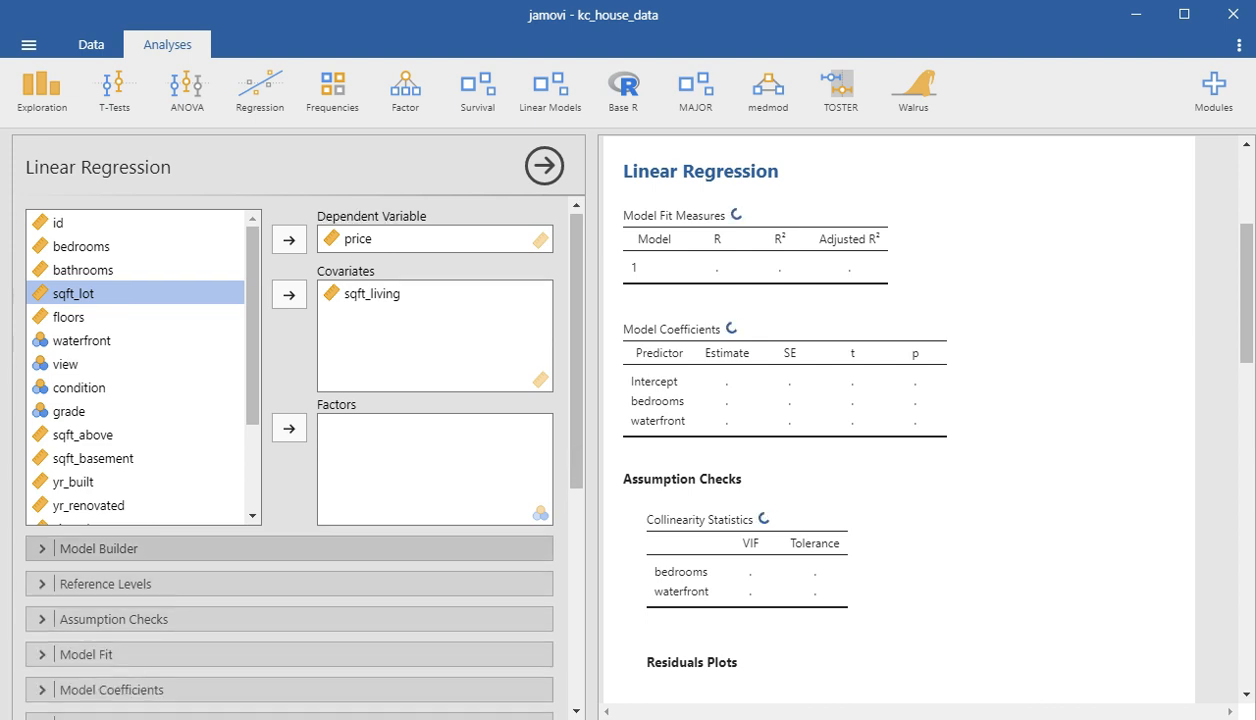
pyautogui.scroll(-3, 290, 430)
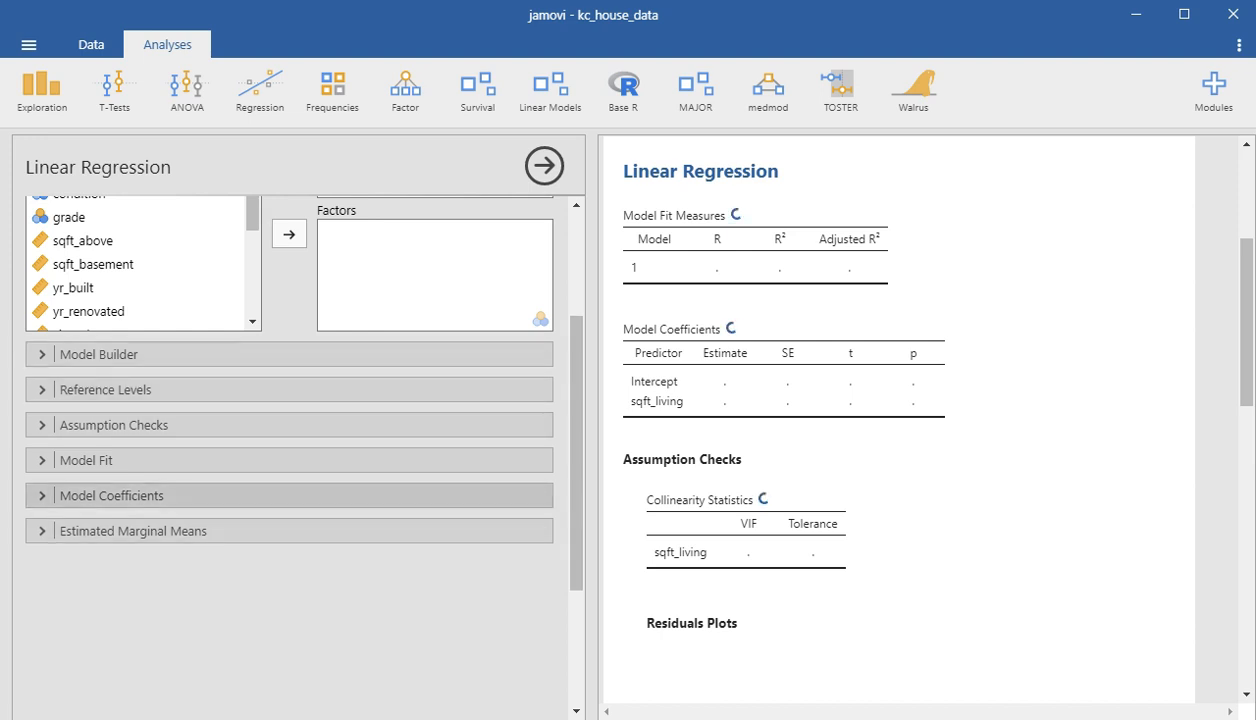
pyautogui.click(110, 495)
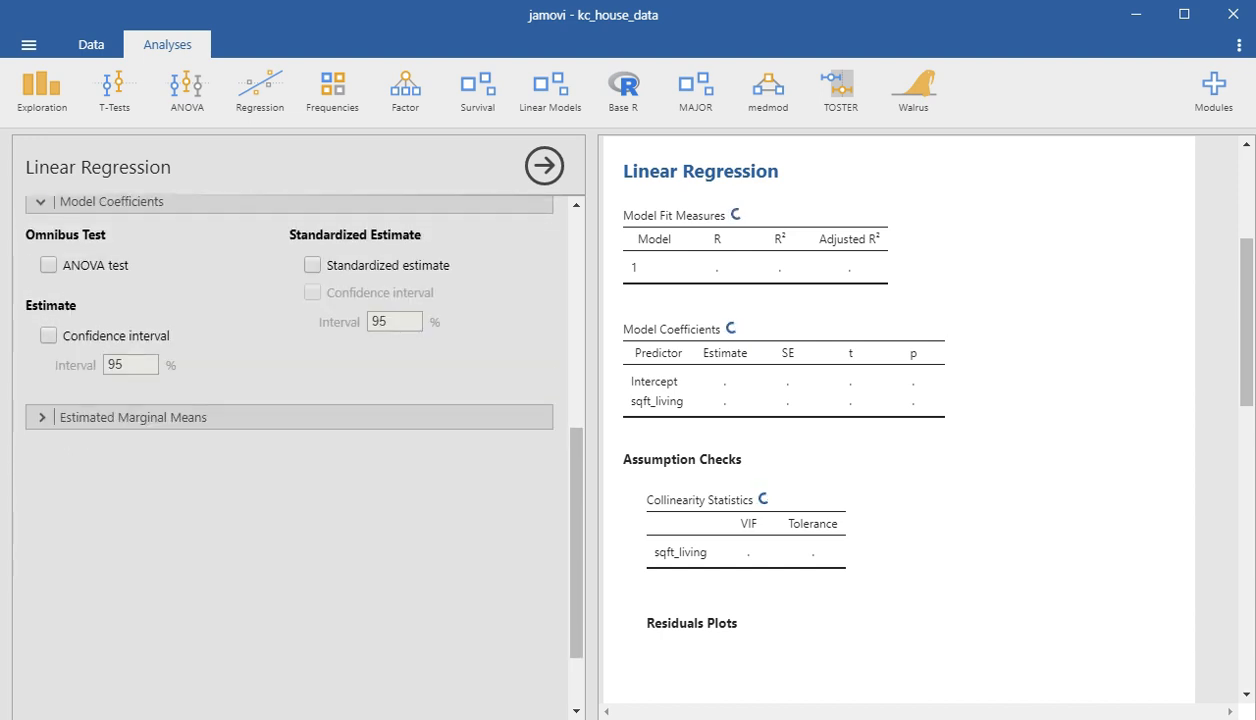
pyautogui.click(313, 265)
pyautogui.scroll(1, 313, 268)
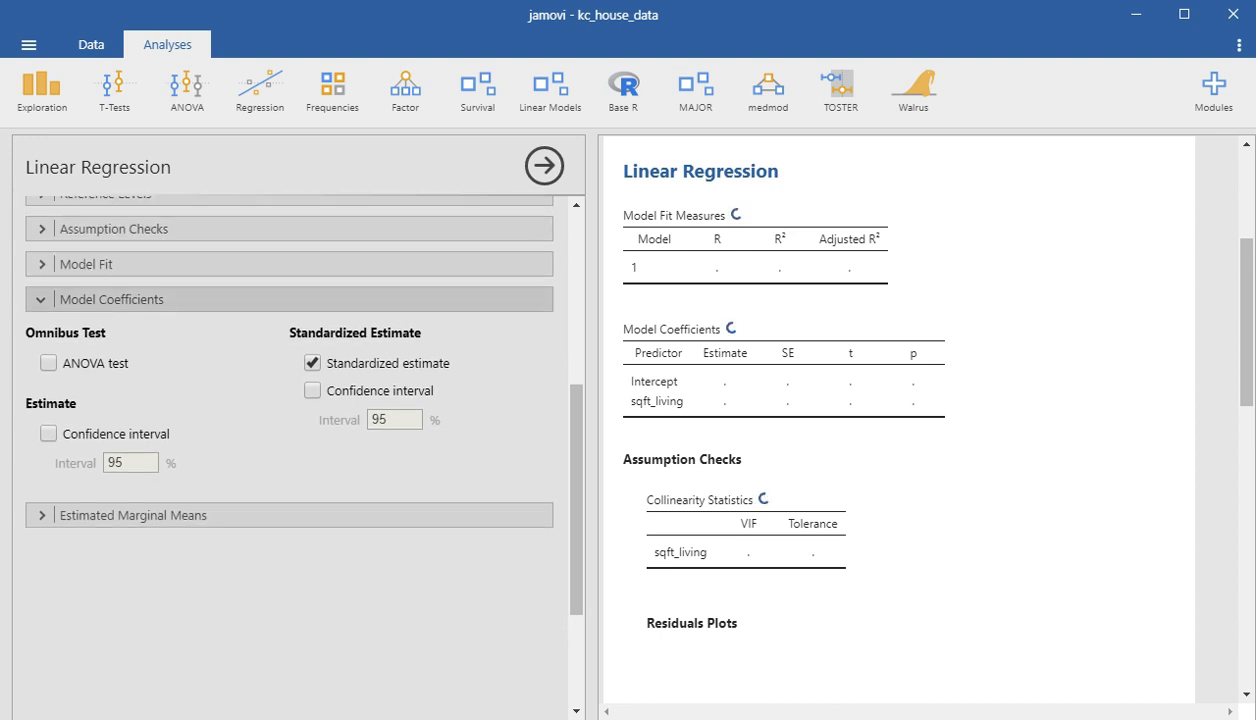
pyautogui.click(289, 299)
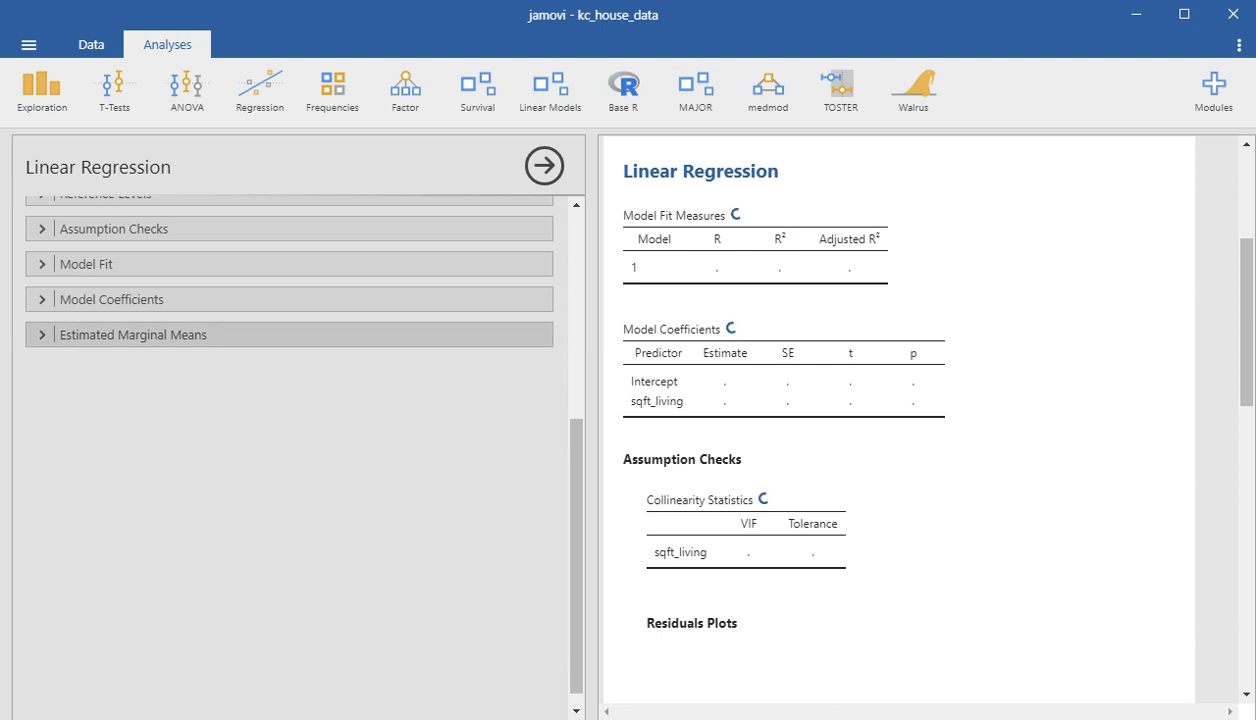
pyautogui.click(289, 334)
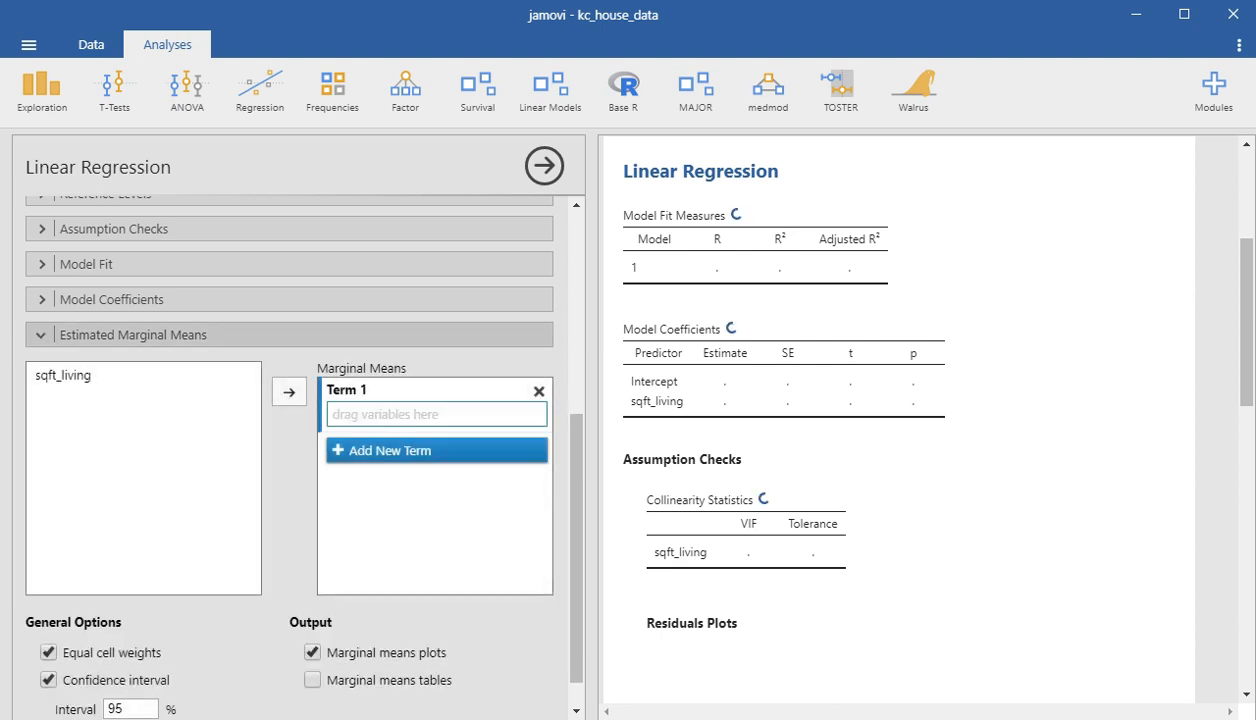
pyautogui.click(289, 334)
pyautogui.scroll(3, 289, 430)
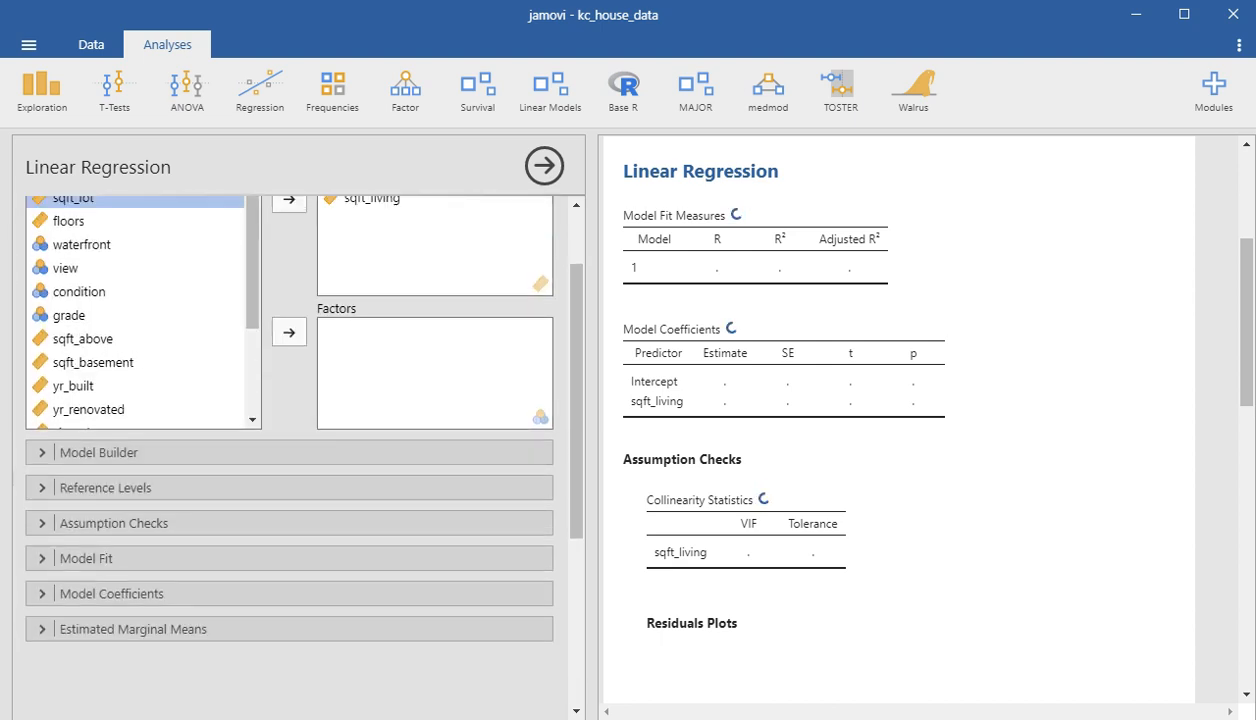
pyautogui.scroll(2, 899, 420)
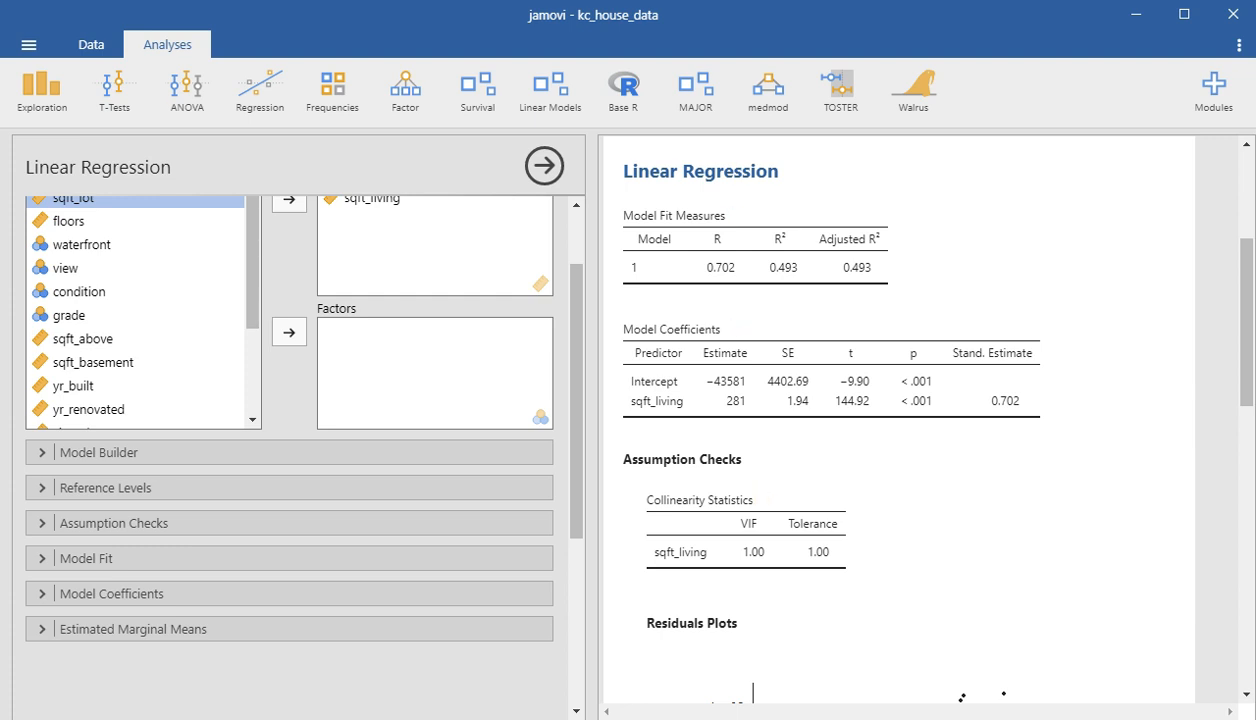
# - Examine the sqft_living model's coefficients and its residual plots against fitted values, price and sqft_living
pyautogui.scroll(-2, 900, 420)
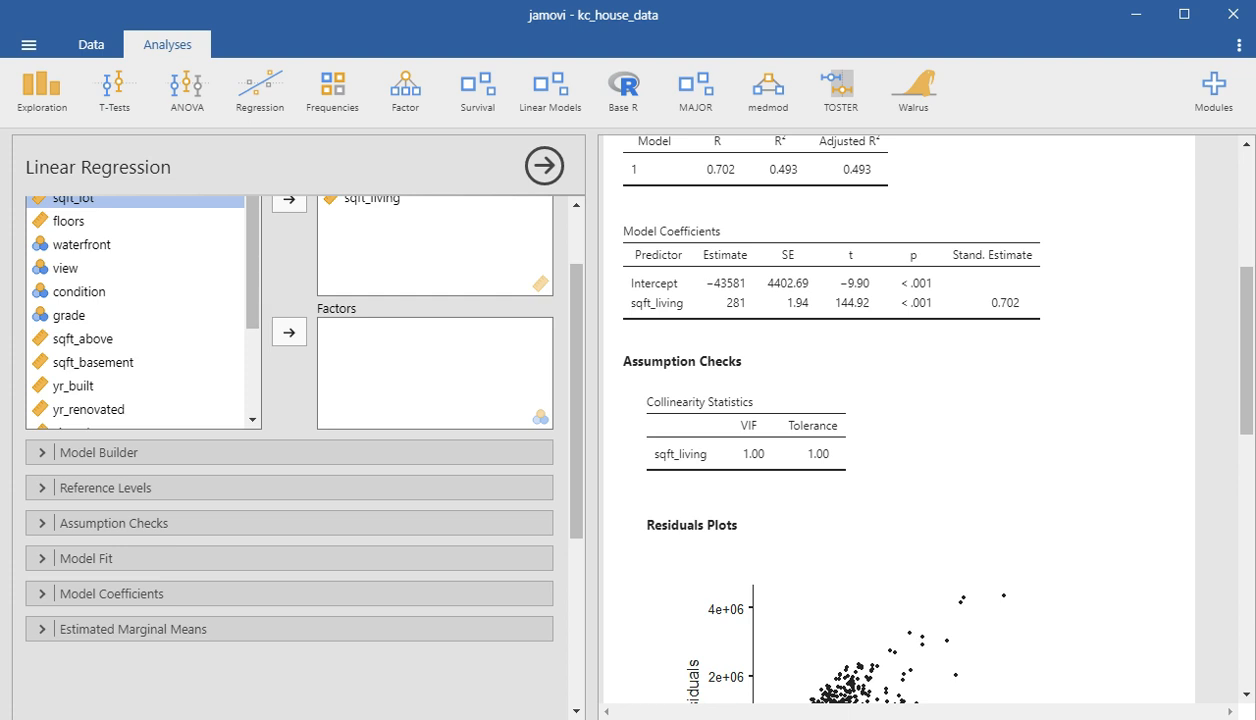
pyautogui.scroll(-5, 900, 420)
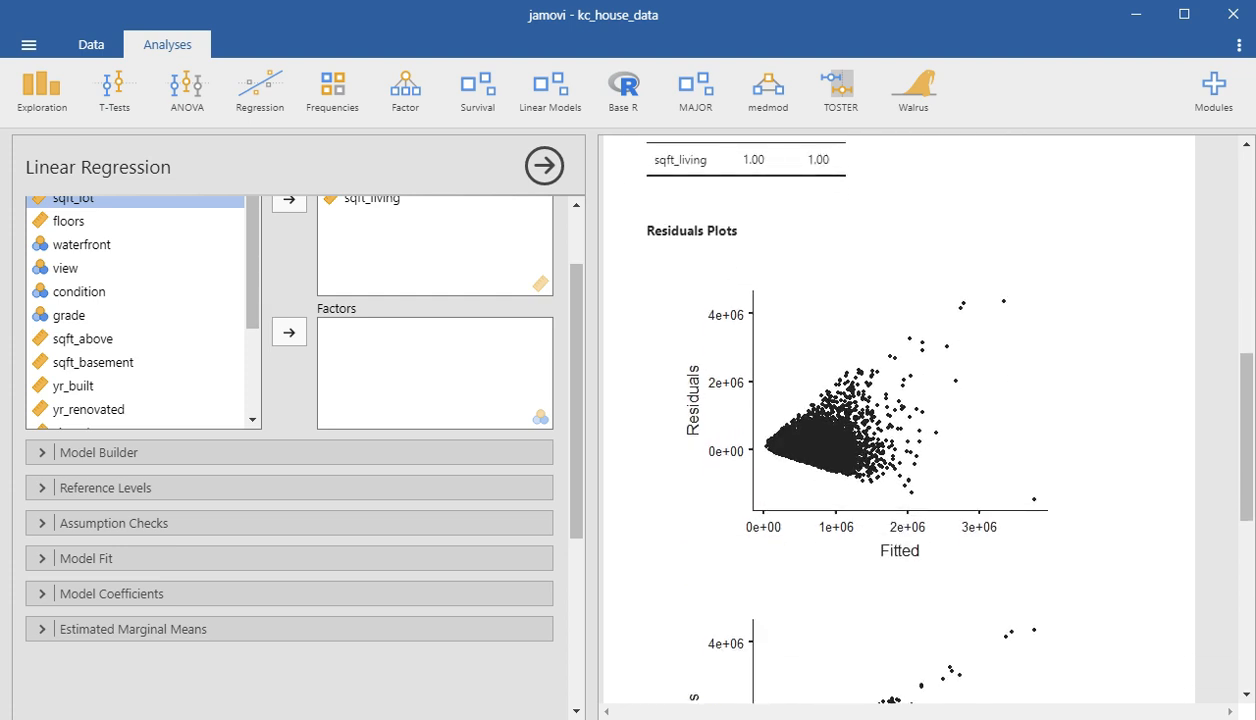
pyautogui.scroll(-2, 900, 420)
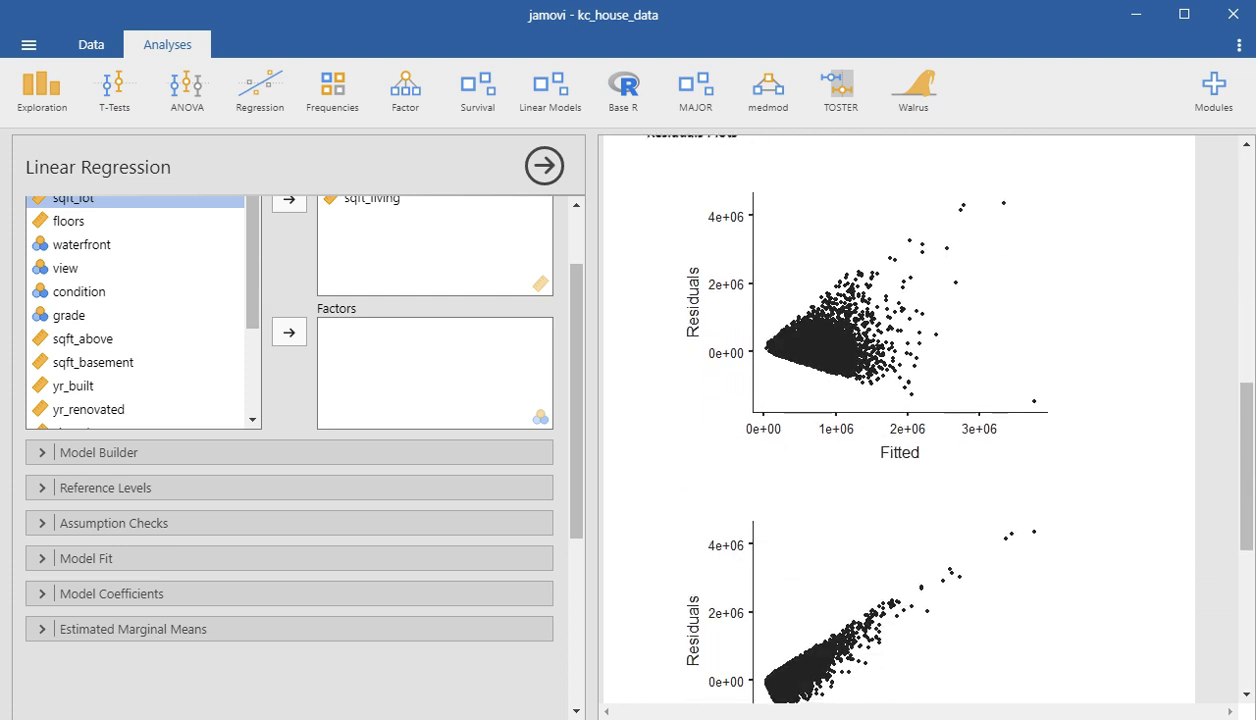
pyautogui.scroll(-2, 900, 420)
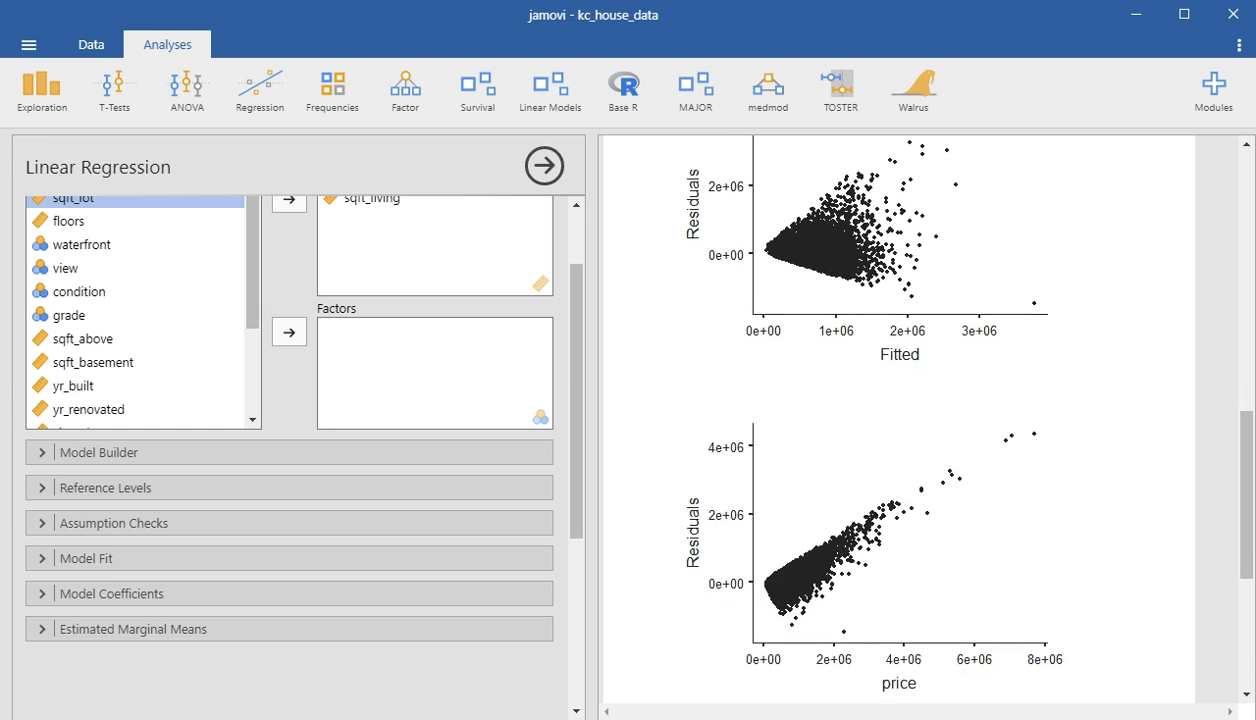
pyautogui.scroll(-7, 900, 420)
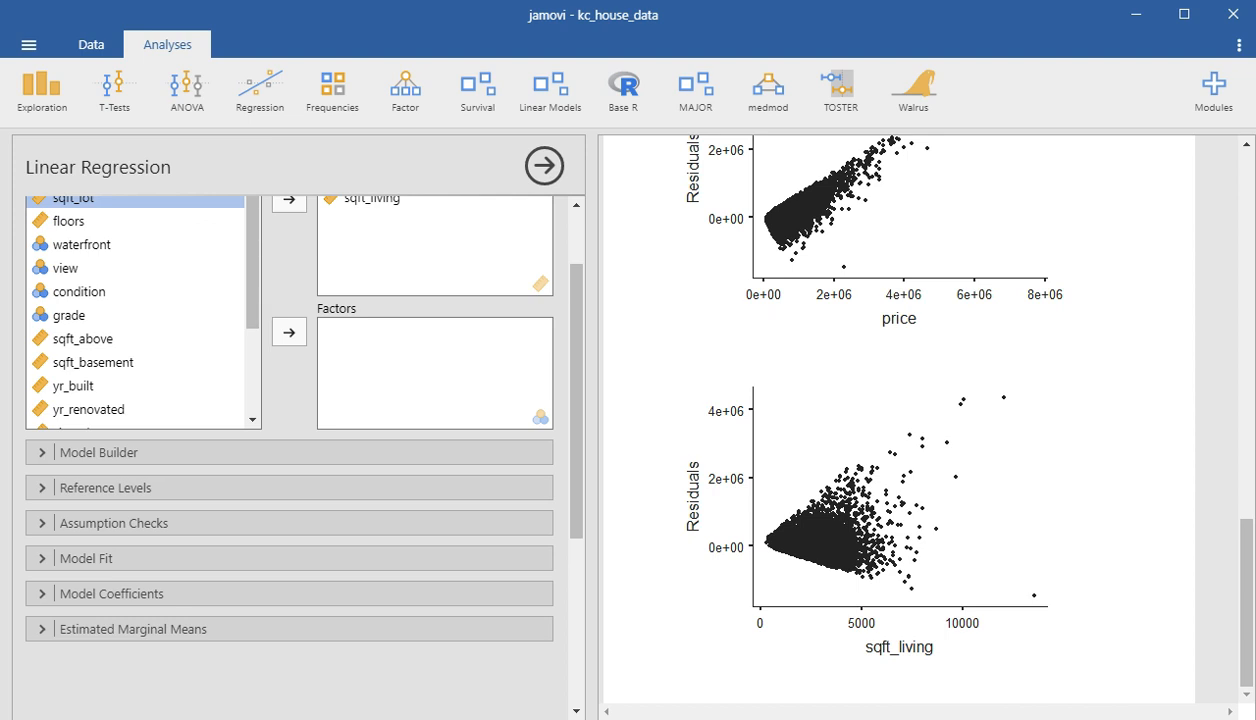
pyautogui.scroll(6, 900, 420)
pyautogui.scroll(2, 900, 420)
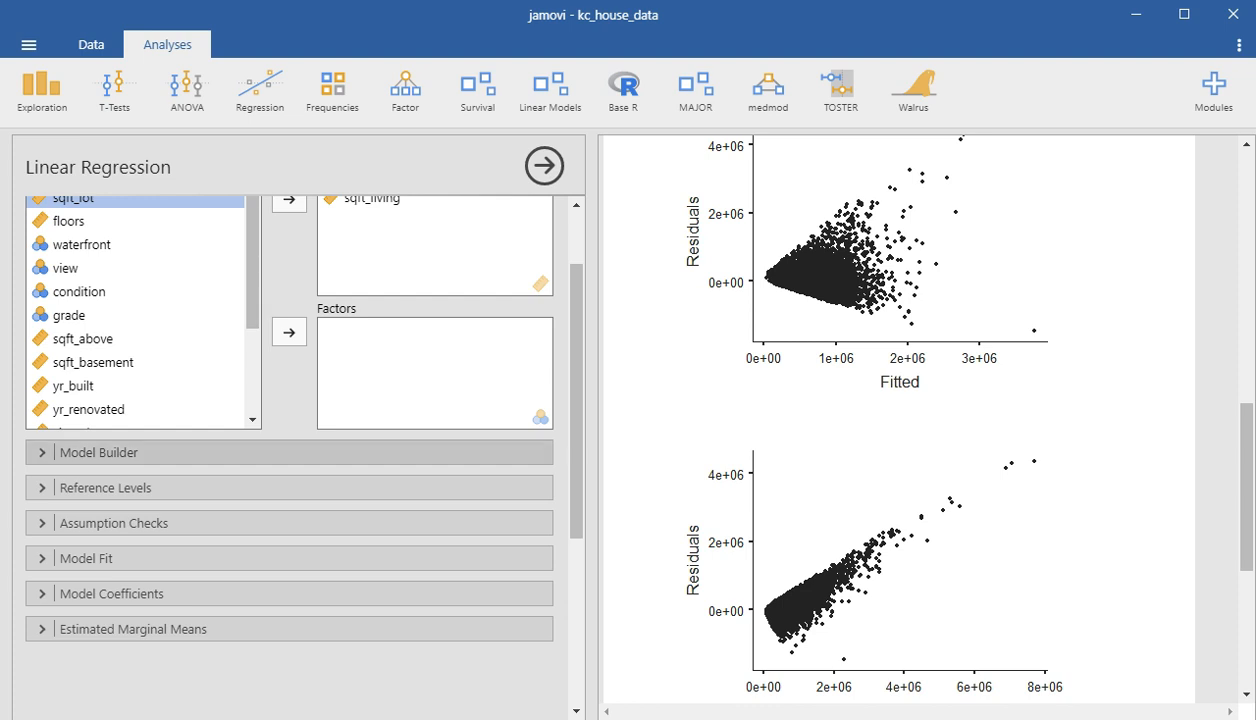
pyautogui.click(114, 523)
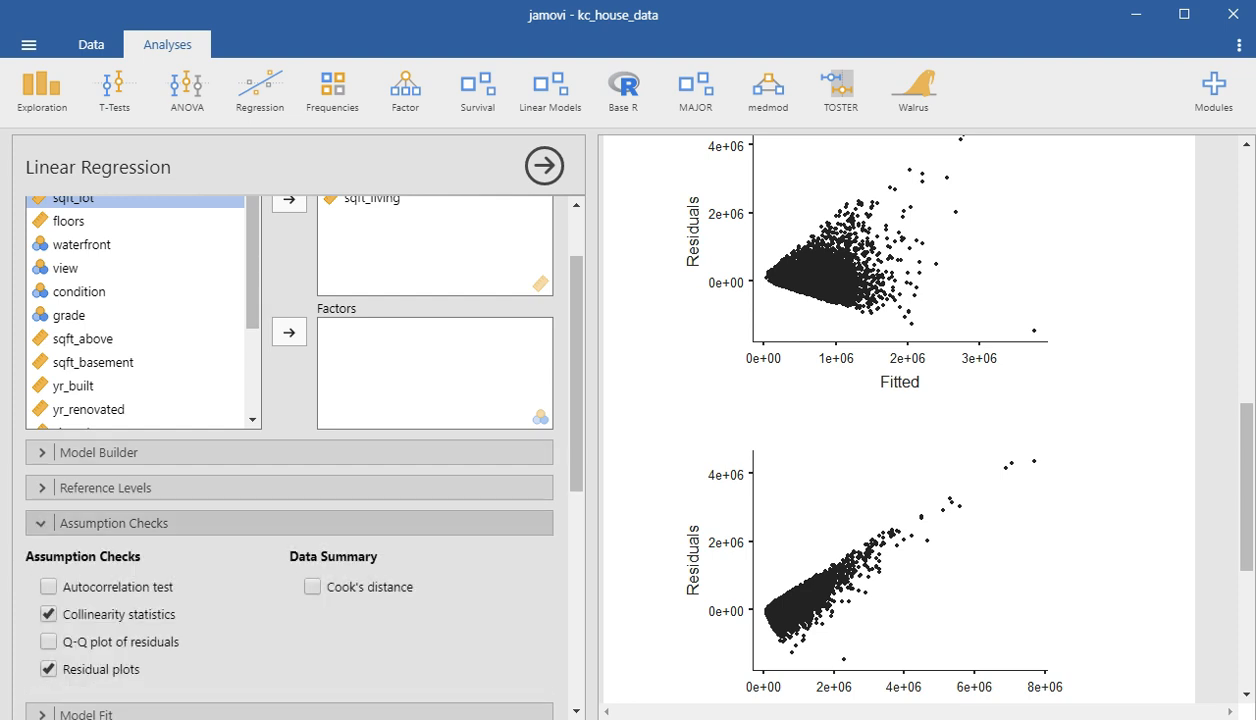
pyautogui.click(114, 523)
pyautogui.click(104, 487)
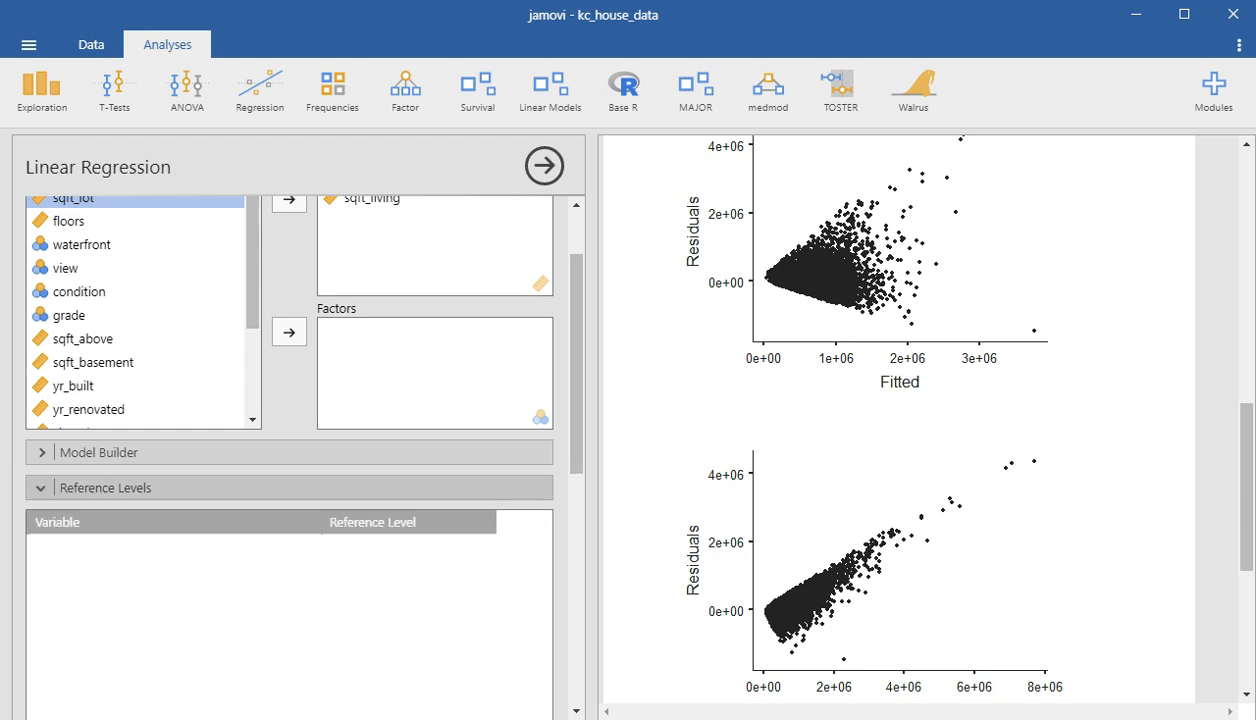
pyautogui.click(104, 487)
pyautogui.click(114, 523)
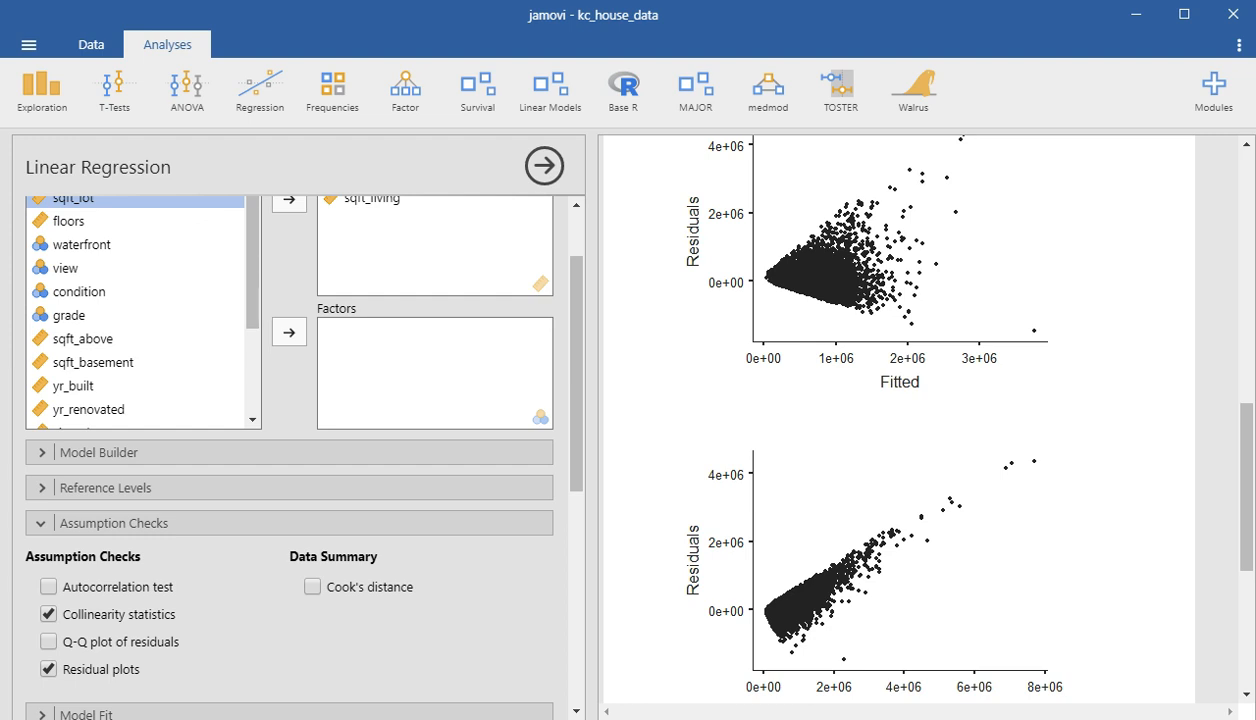
pyautogui.scroll(10, 900, 420)
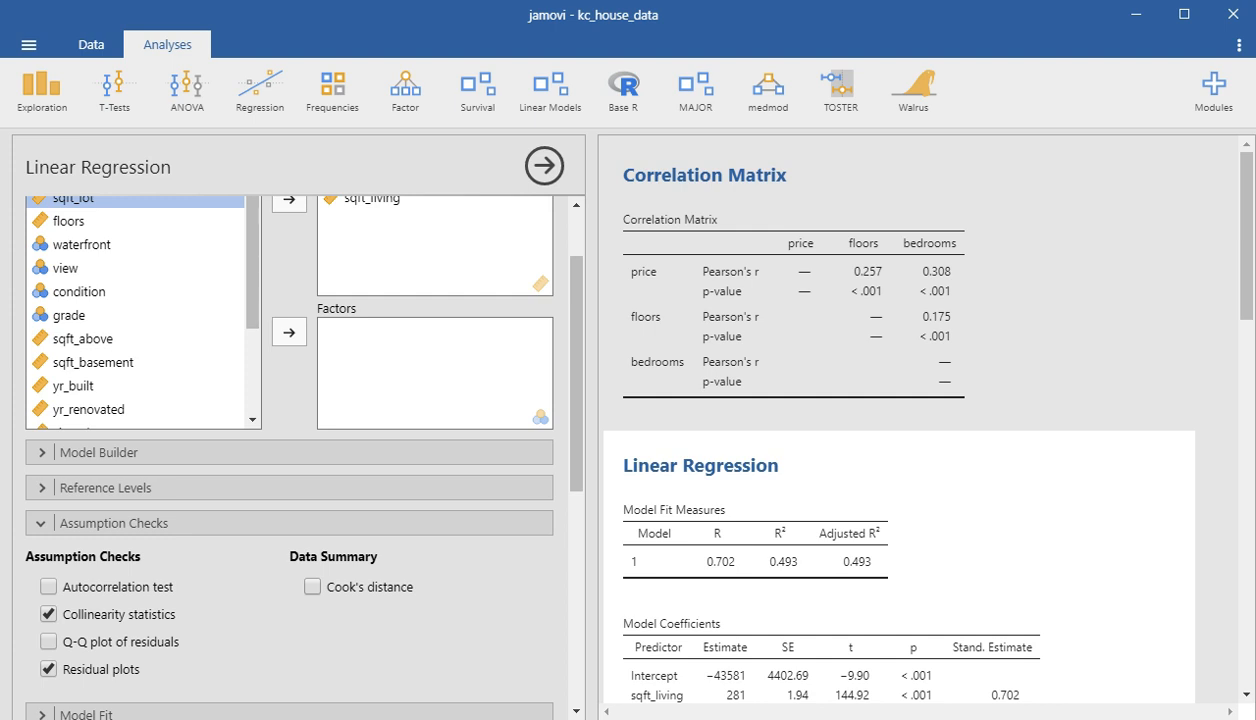
pyautogui.click(114, 523)
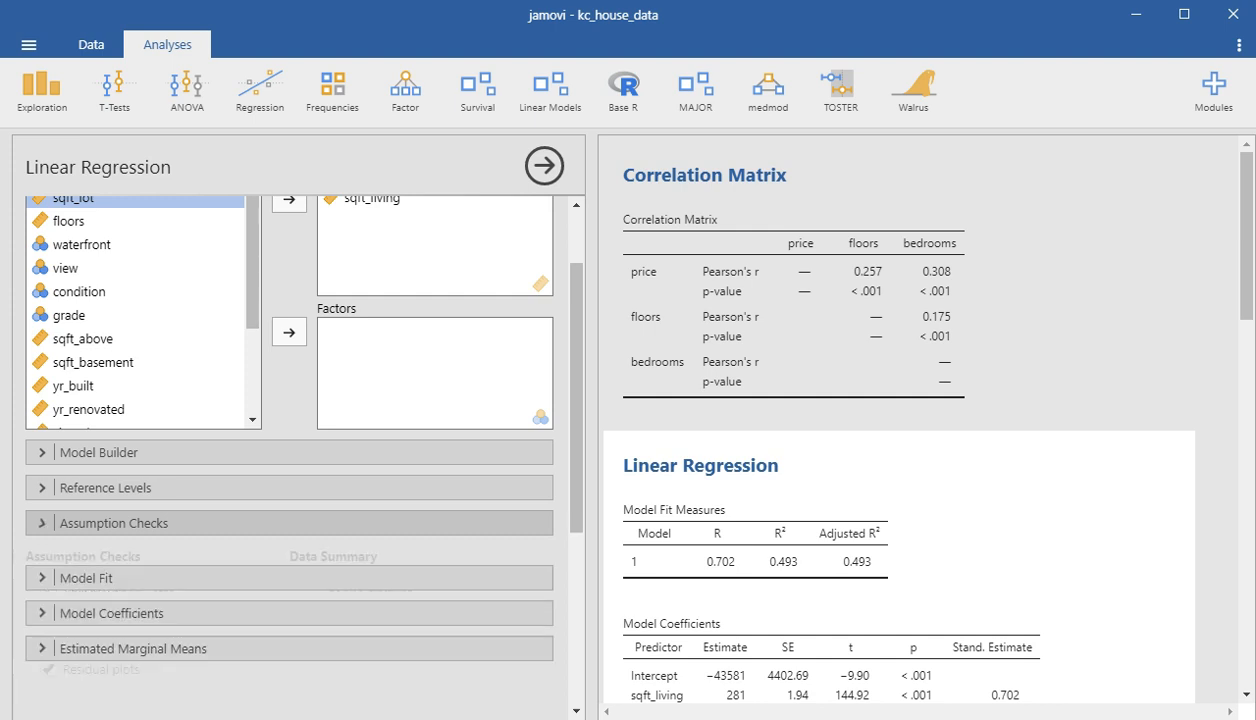
pyautogui.scroll(2, 150, 445)
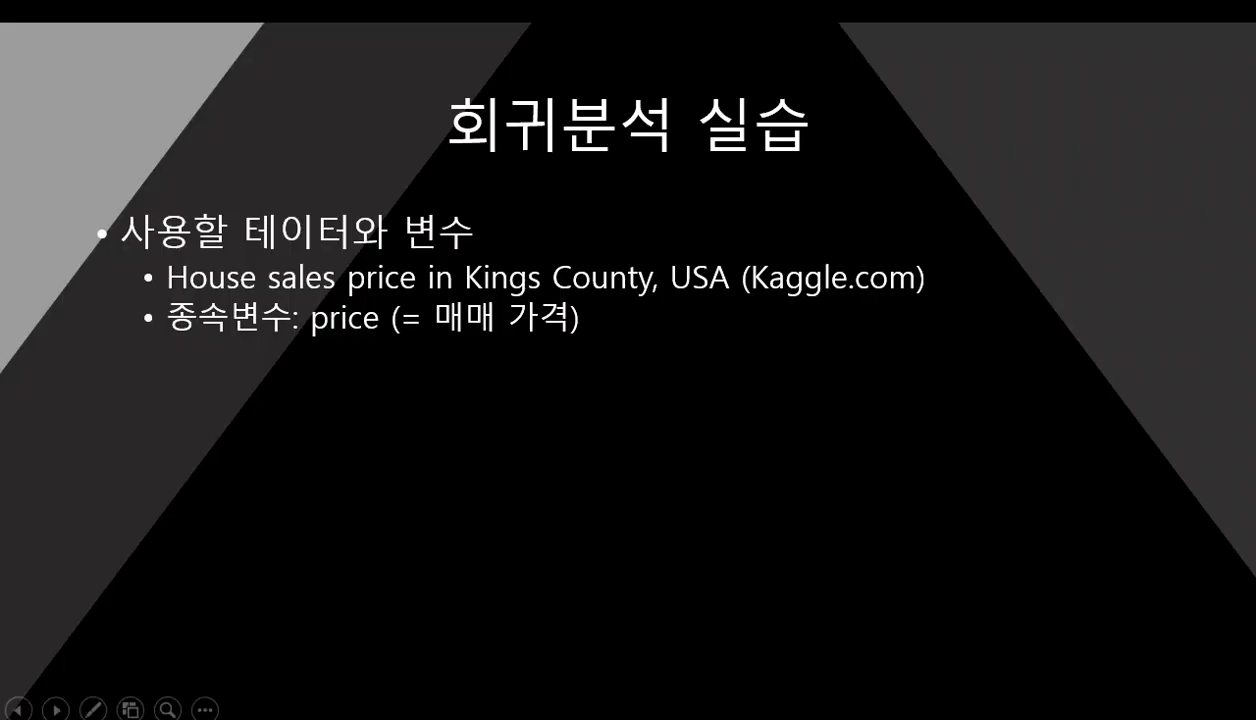
pyautogui.press('Left')
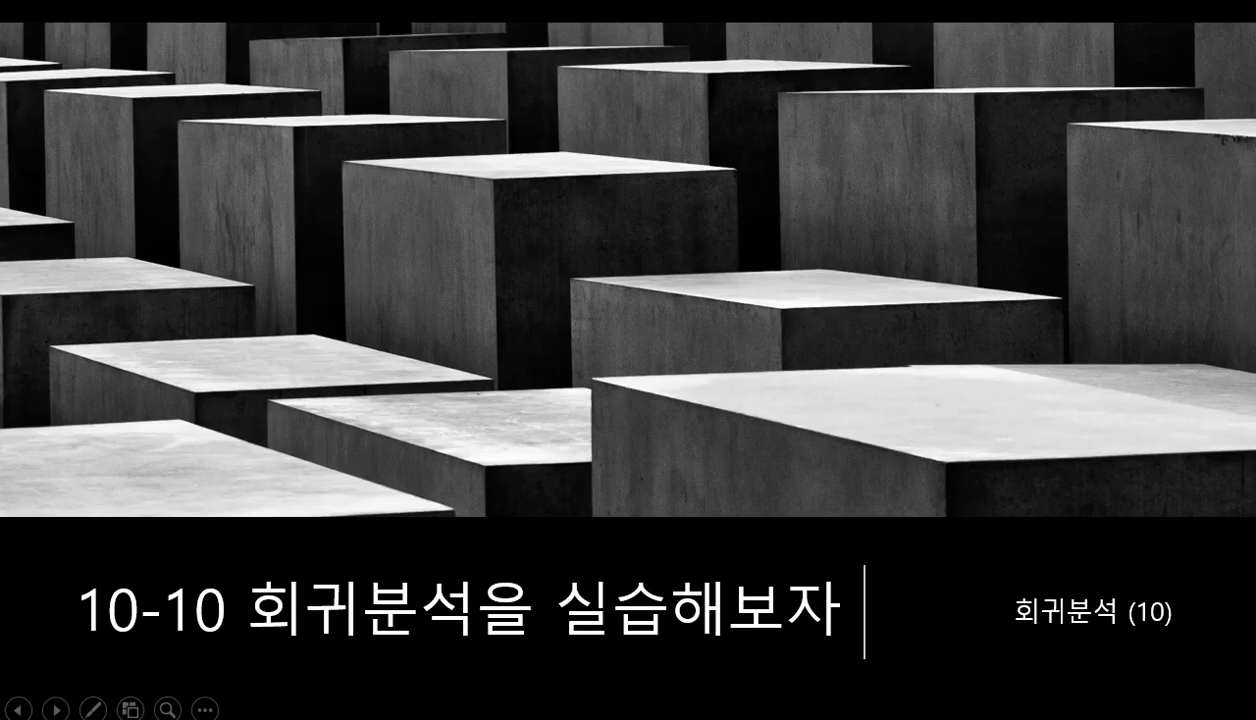